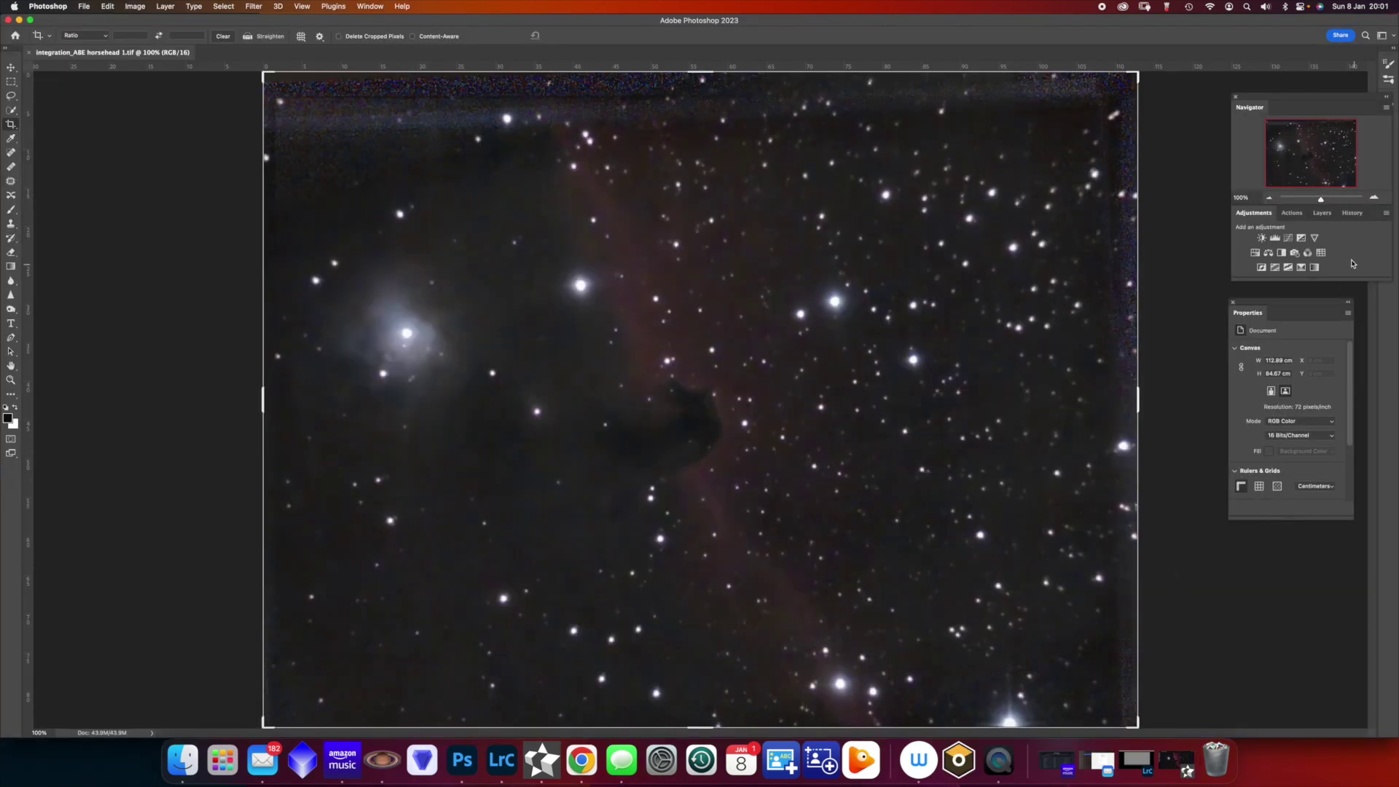
# Run the StarXterminator action and check the starless result by toggling the visibility of the Background copy 2 stars layer.
pyautogui.click(1292, 213)
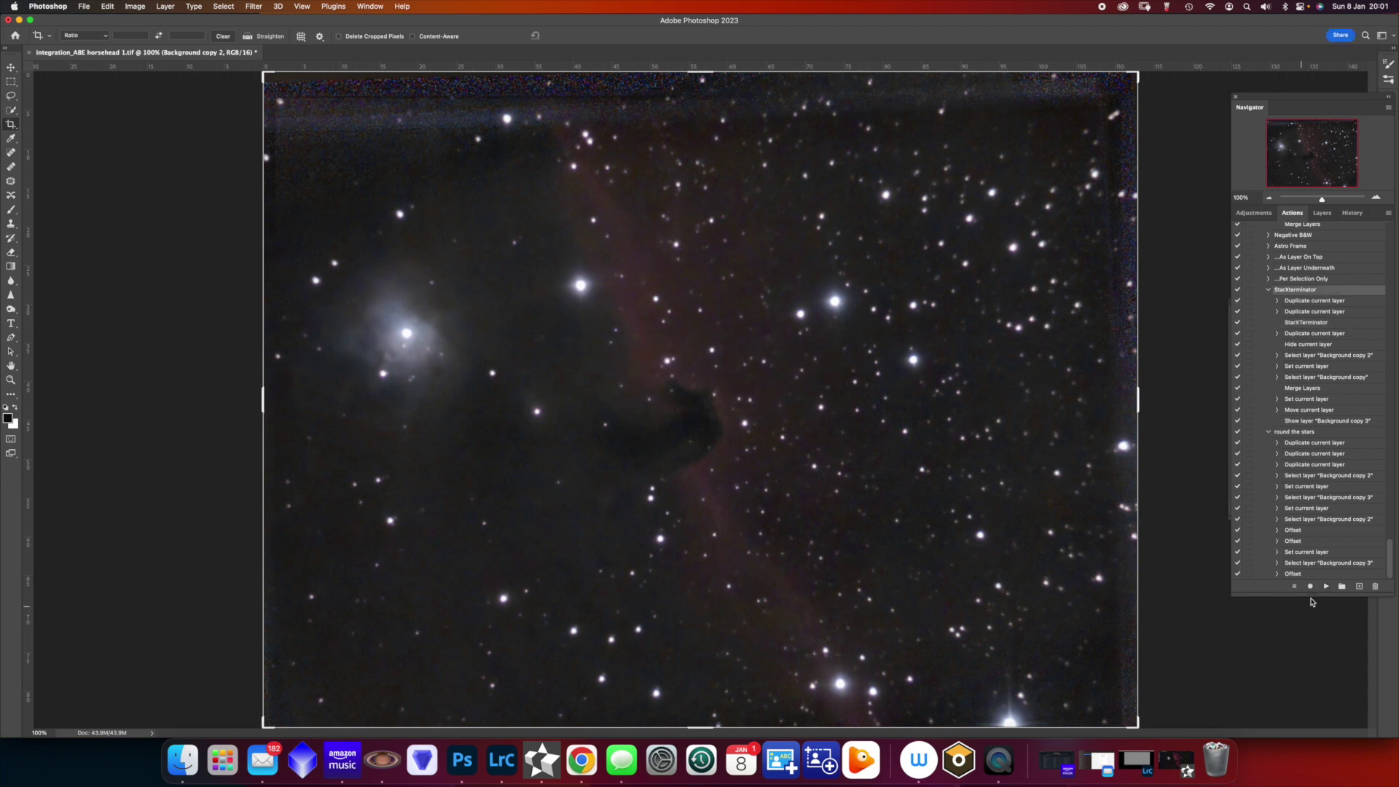
pyautogui.click(1322, 212)
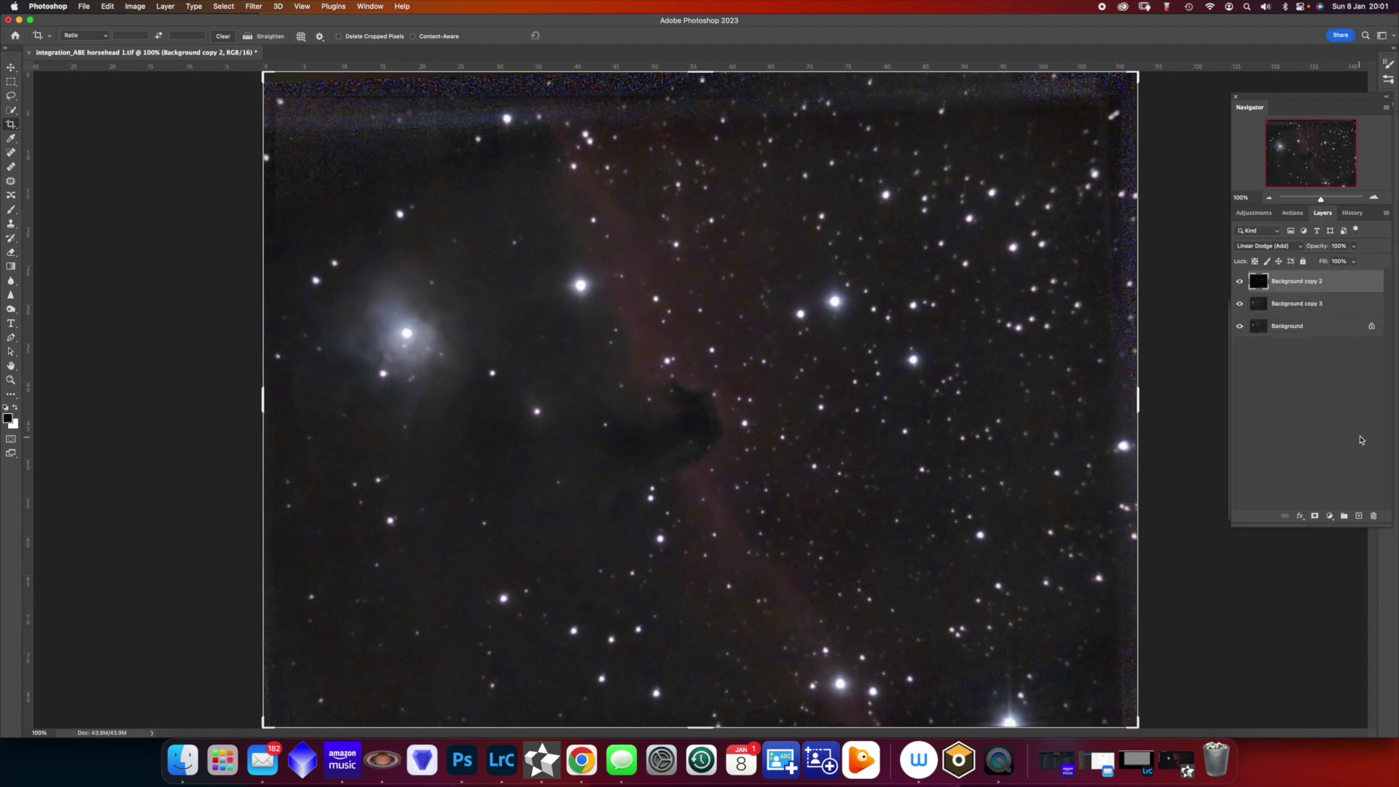
pyautogui.click(1296, 306)
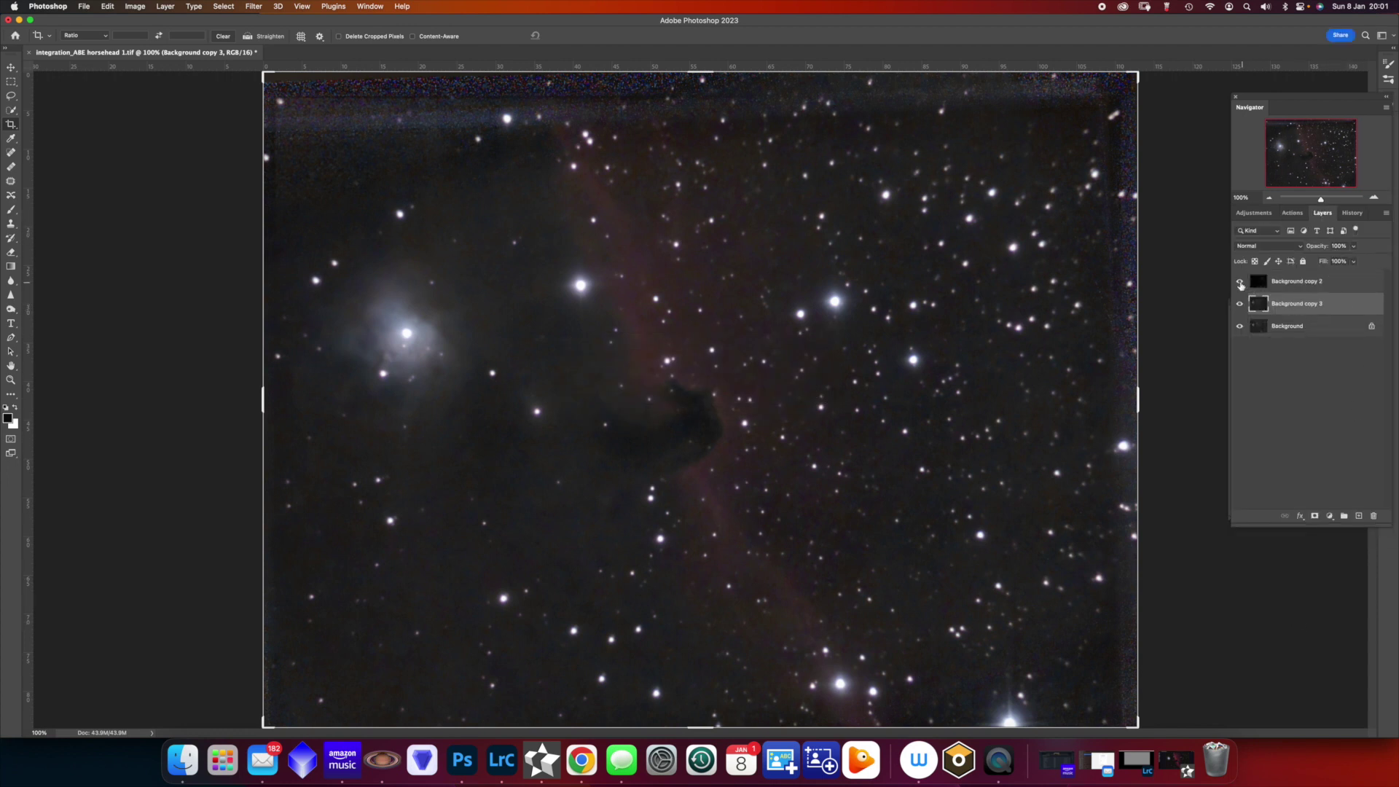
pyautogui.click(1240, 282)
pyautogui.click(1239, 282)
# Select all pixels of the starless Background copy 3 layer and copy them.
pyautogui.rightClick(1256, 308)
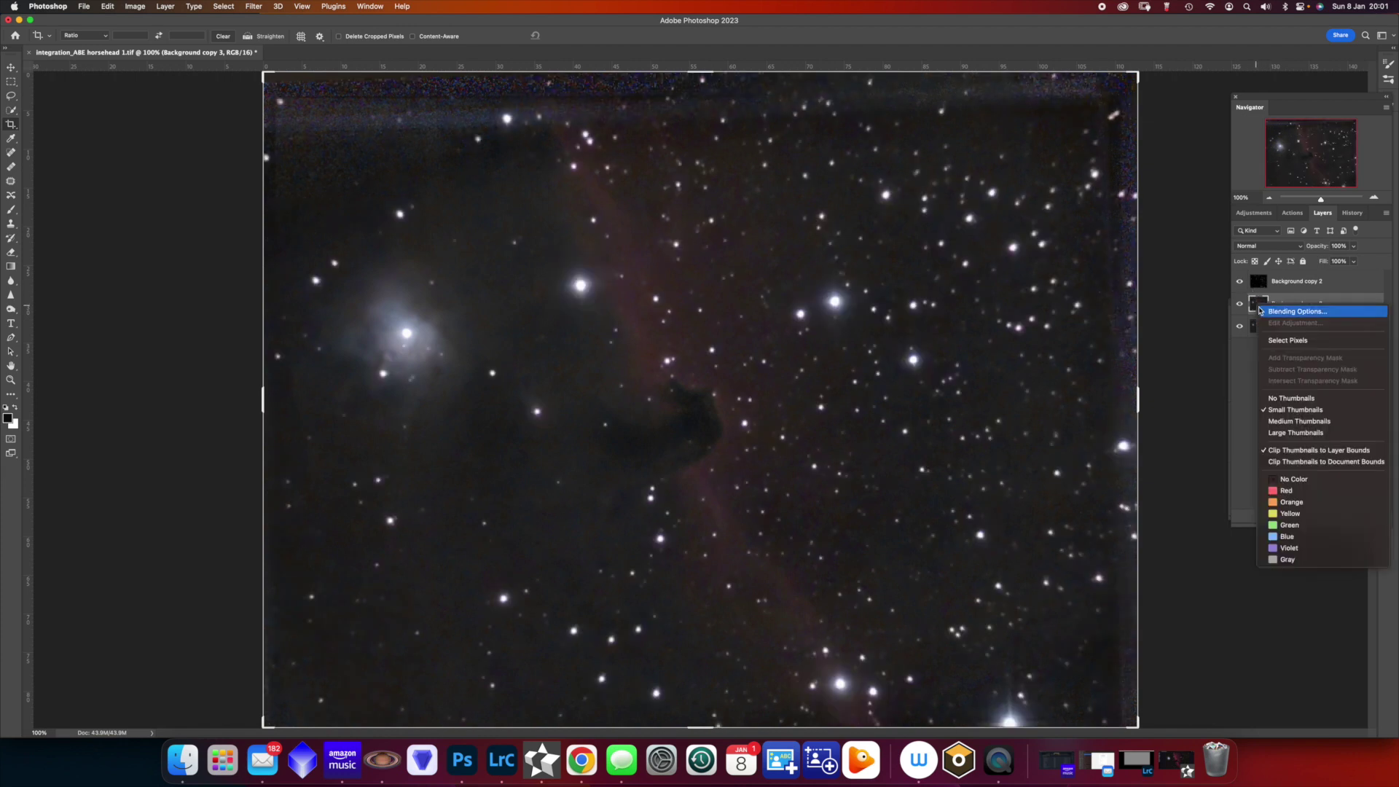
pyautogui.click(1289, 341)
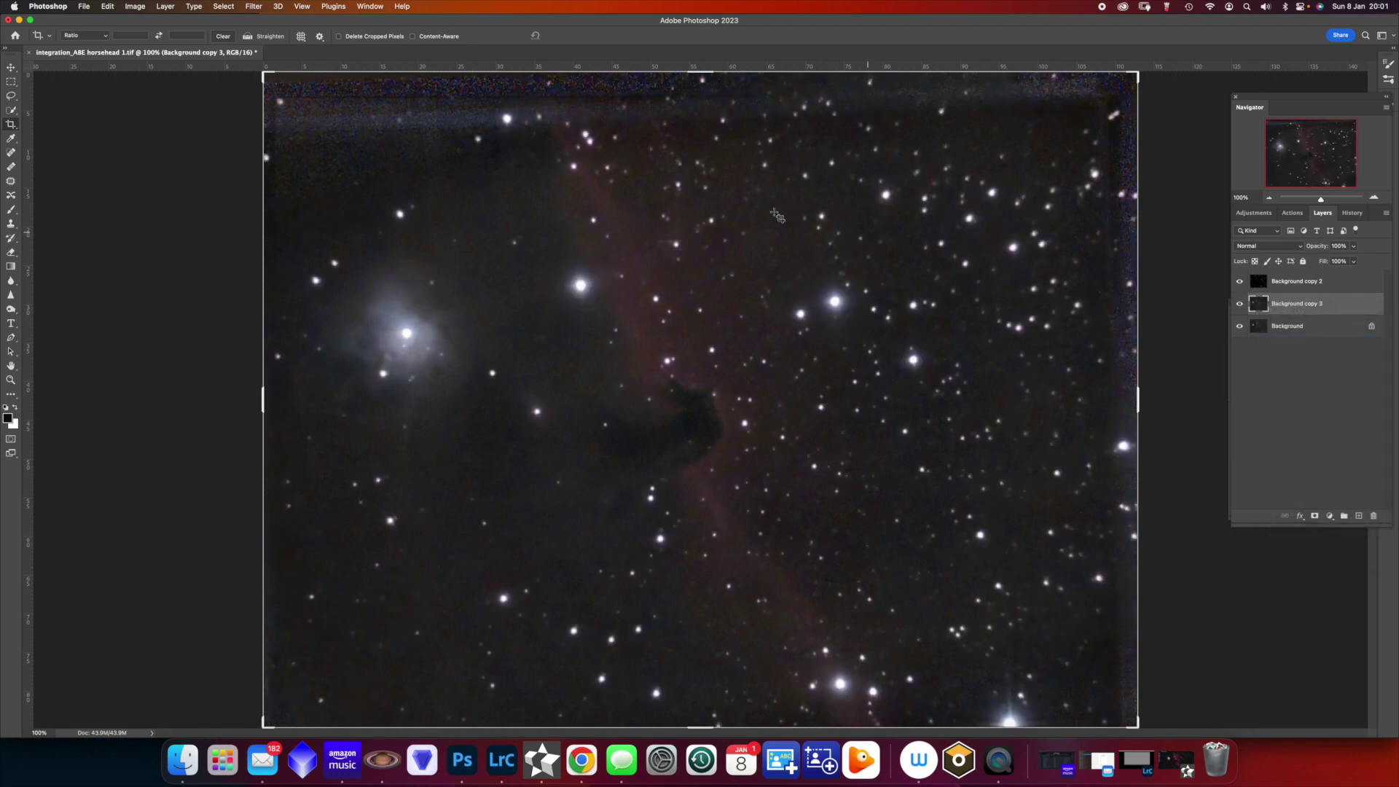
pyautogui.click(108, 7)
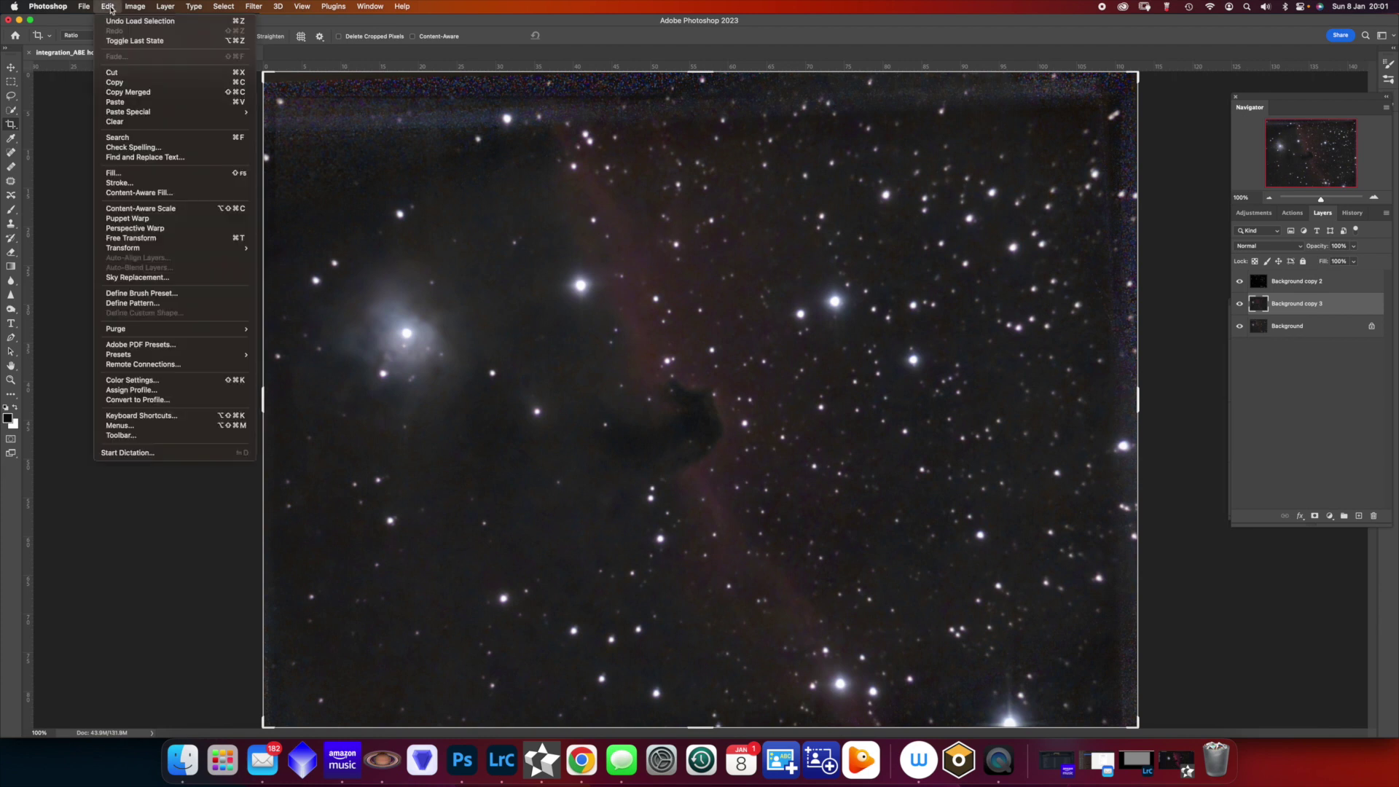
pyautogui.click(114, 82)
# Create a new document at the copied image's size and paste the starless image into it.
pyautogui.click(85, 7)
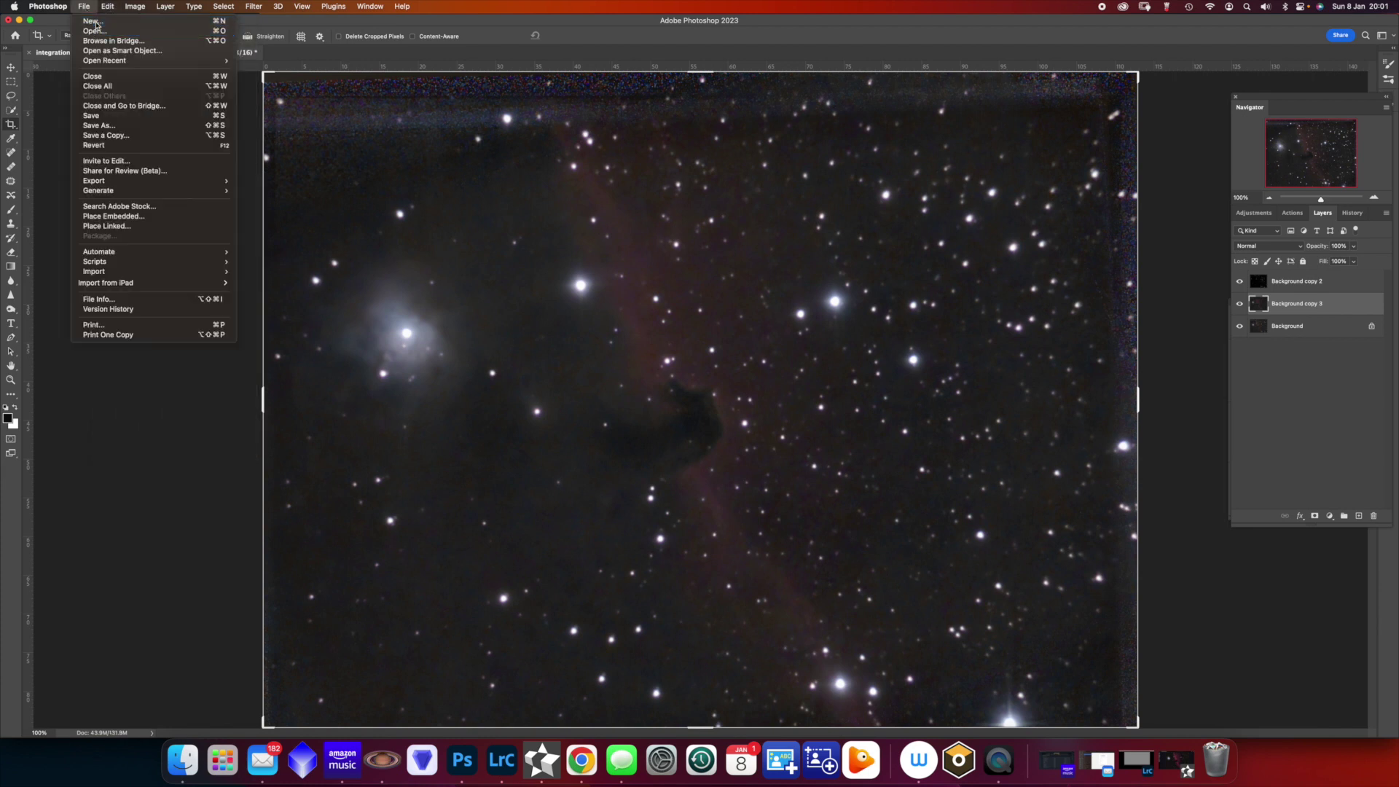
pyautogui.click(94, 23)
pyautogui.click(1231, 545)
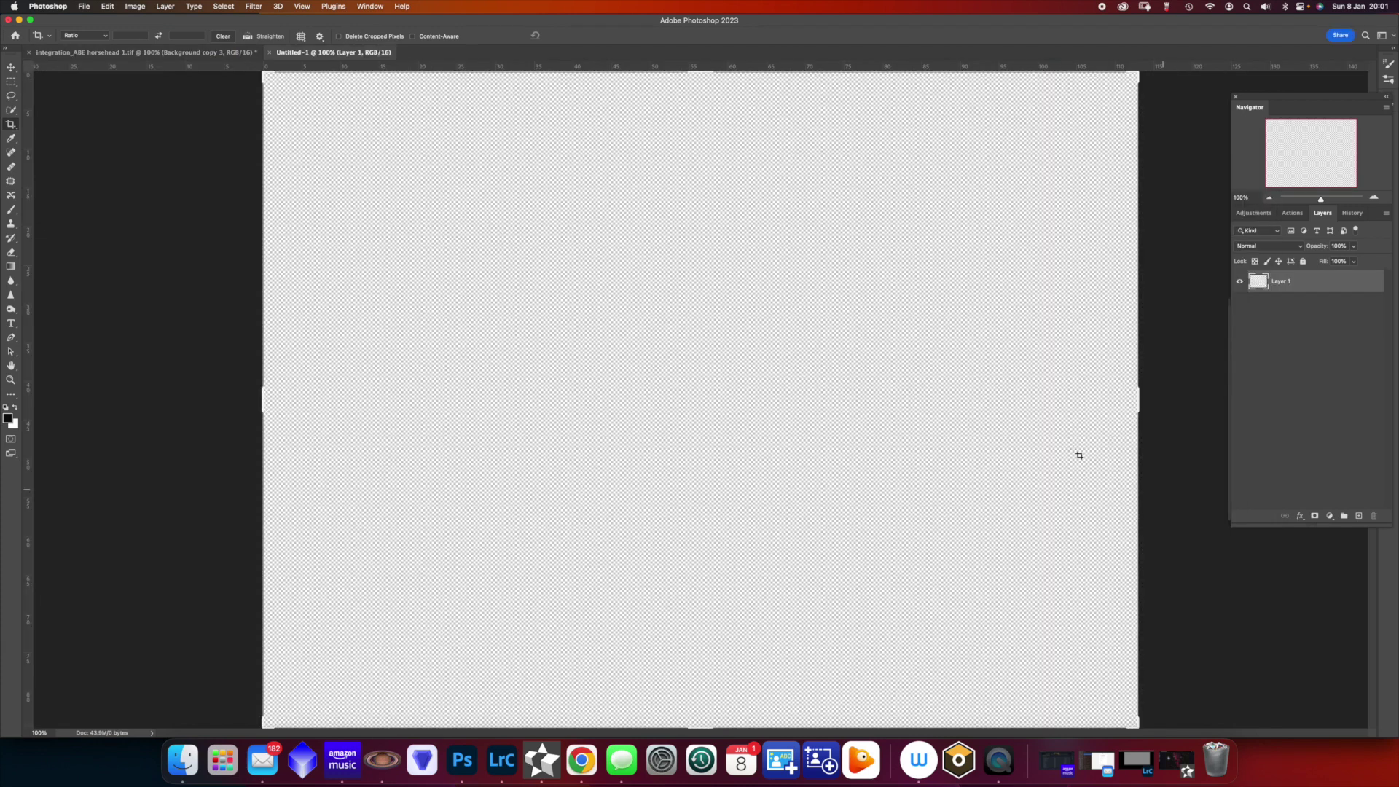
pyautogui.click(108, 7)
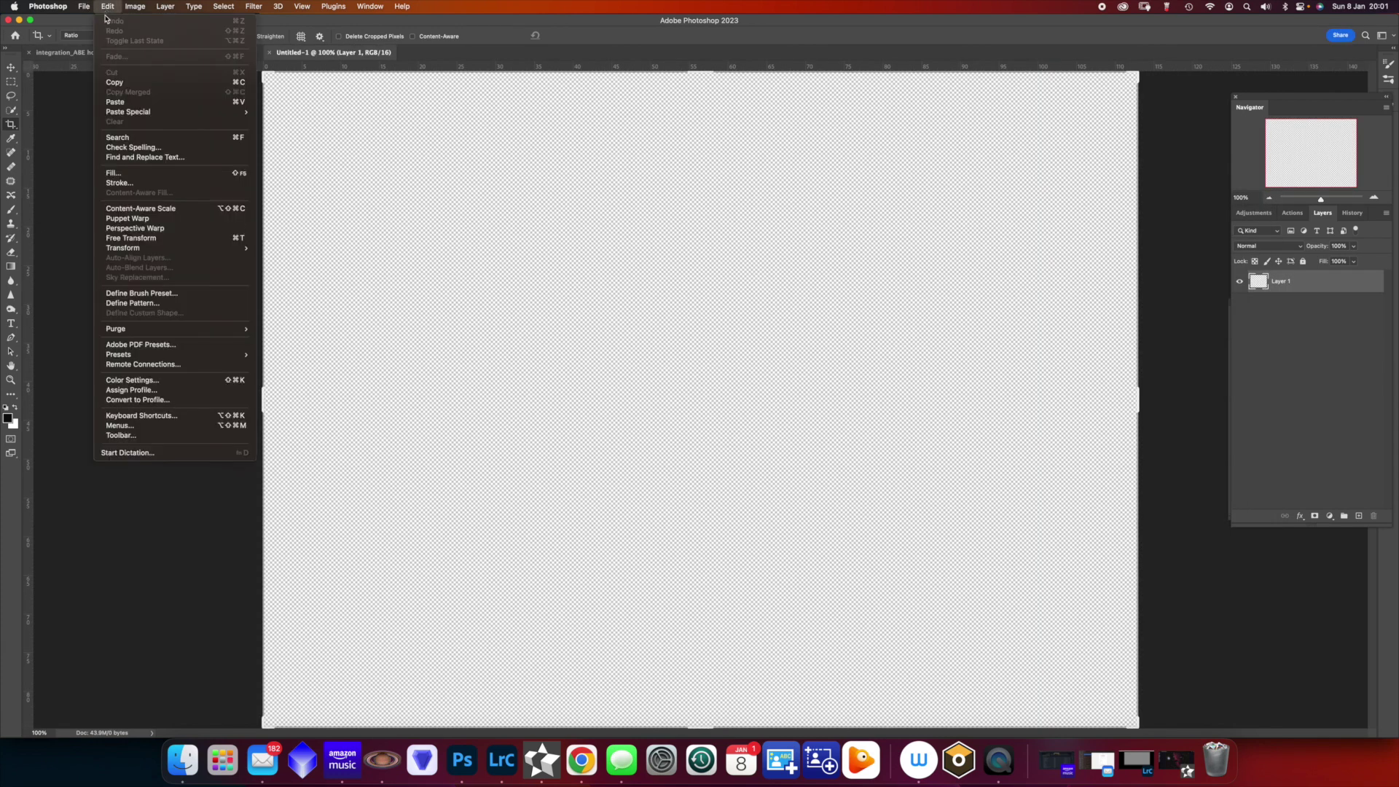
pyautogui.click(124, 101)
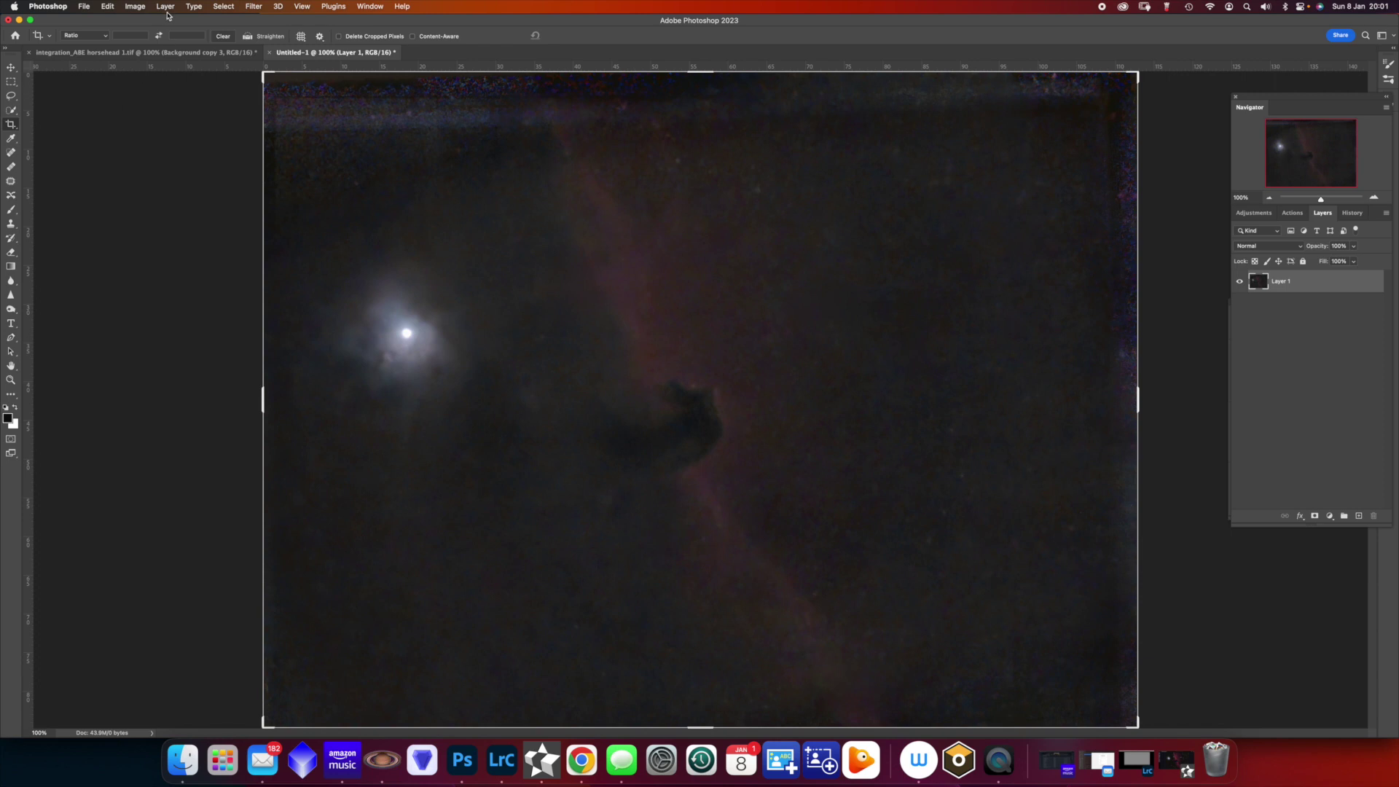
# Flatten the pasted starless image and duplicate its Background layer.
pyautogui.click(166, 8)
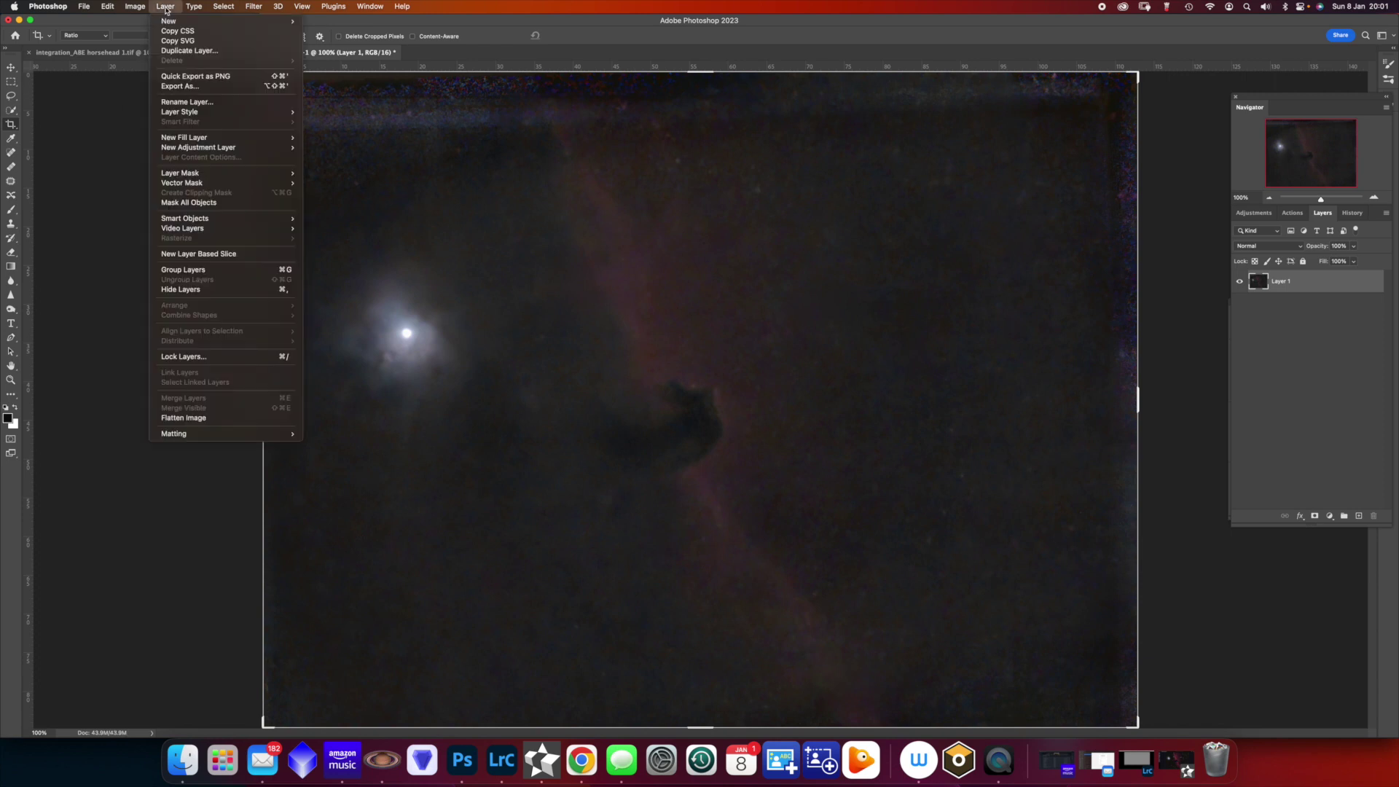
pyautogui.click(185, 418)
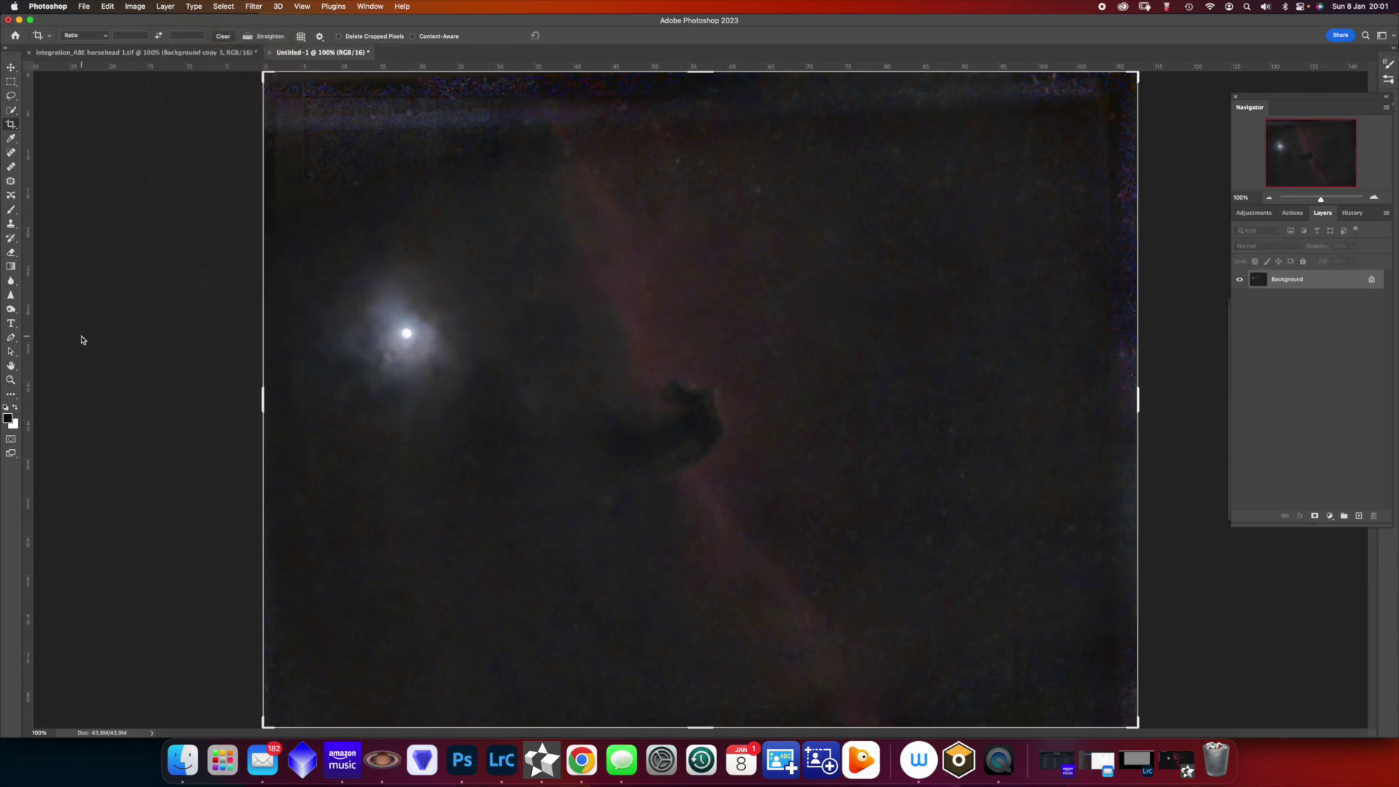
pyautogui.moveTo(1326, 283); pyautogui.dragTo(1360, 516)
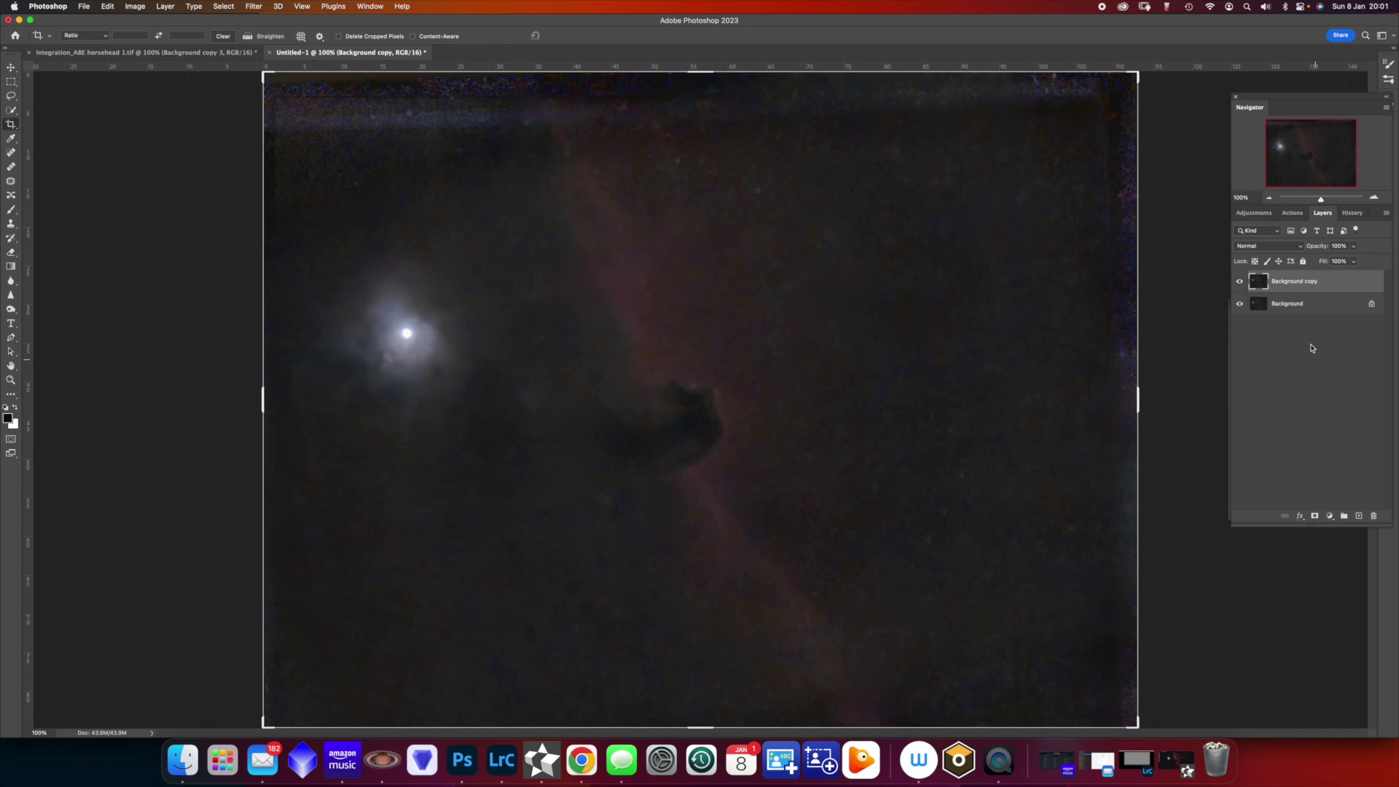
pyautogui.rightClick(1256, 285)
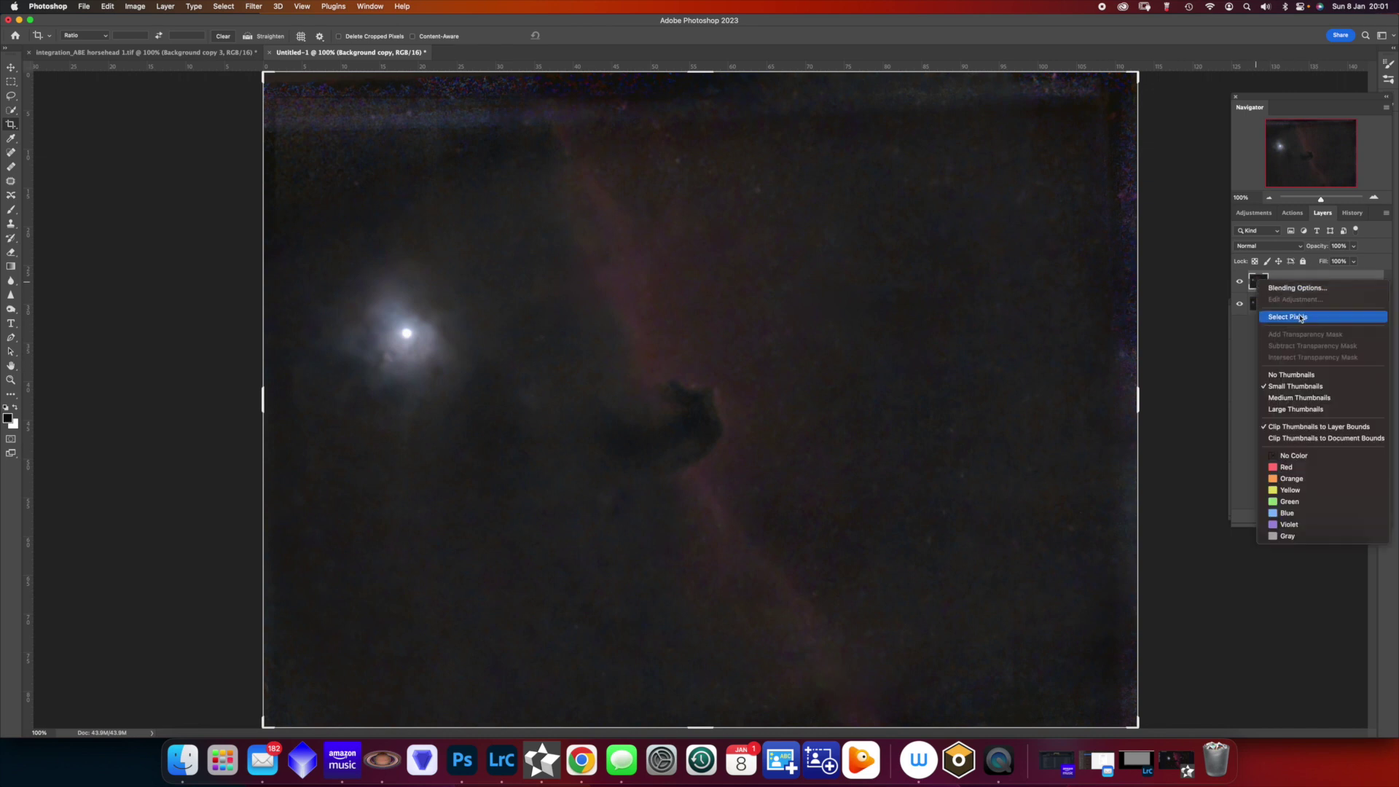
pyautogui.click(1396, 344)
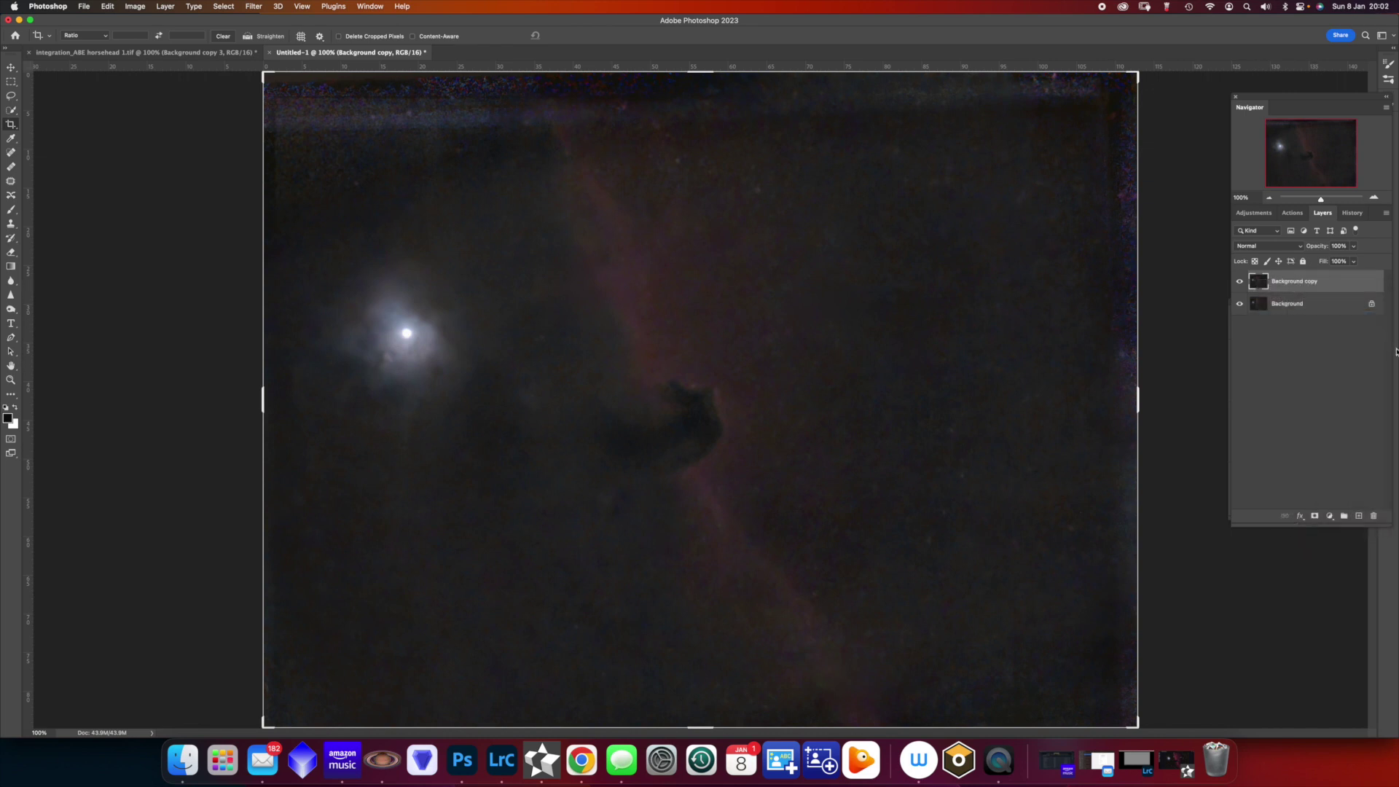
# Add a Curves adjustment layer that lifts the brighter tones, with a shadow point at input 34, output 30.
pyautogui.click(1252, 212)
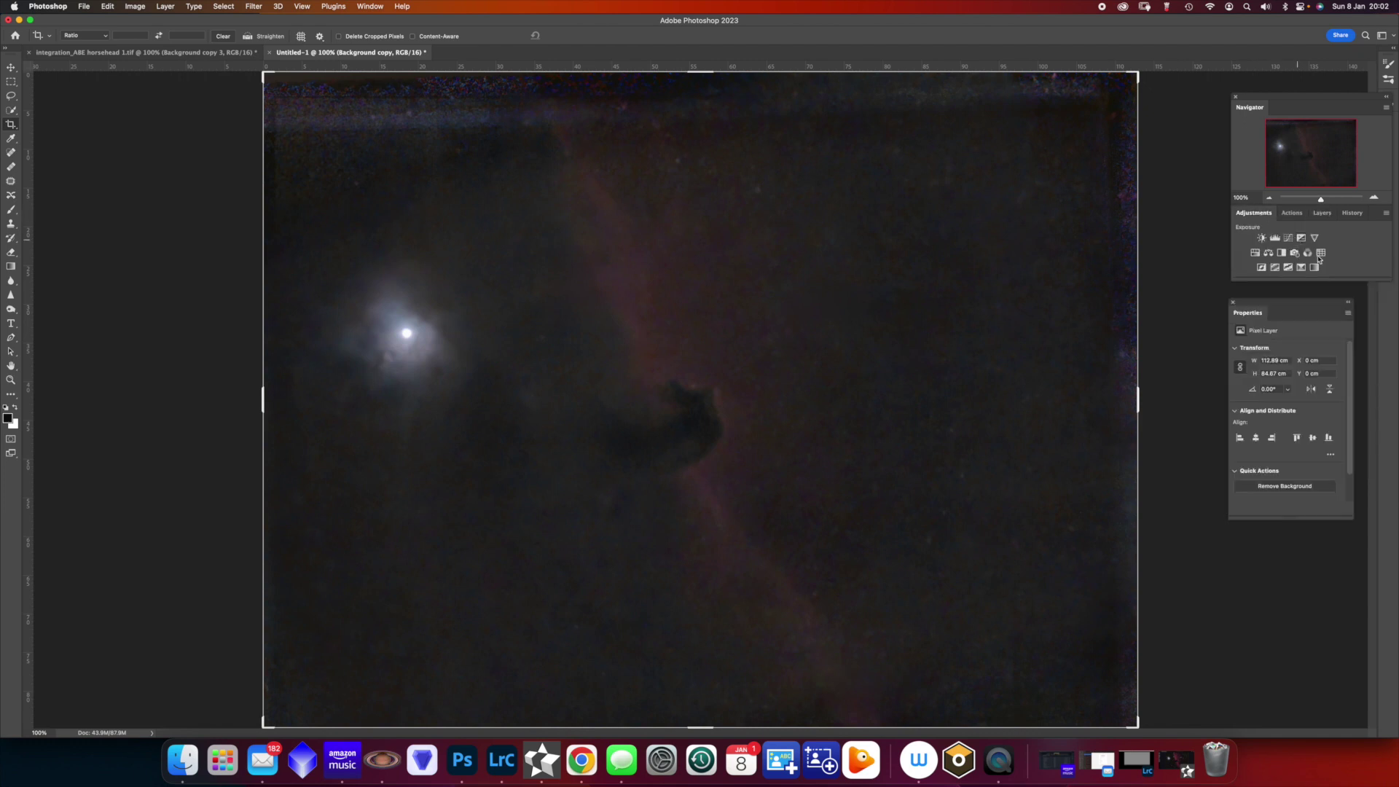
pyautogui.click(1288, 238)
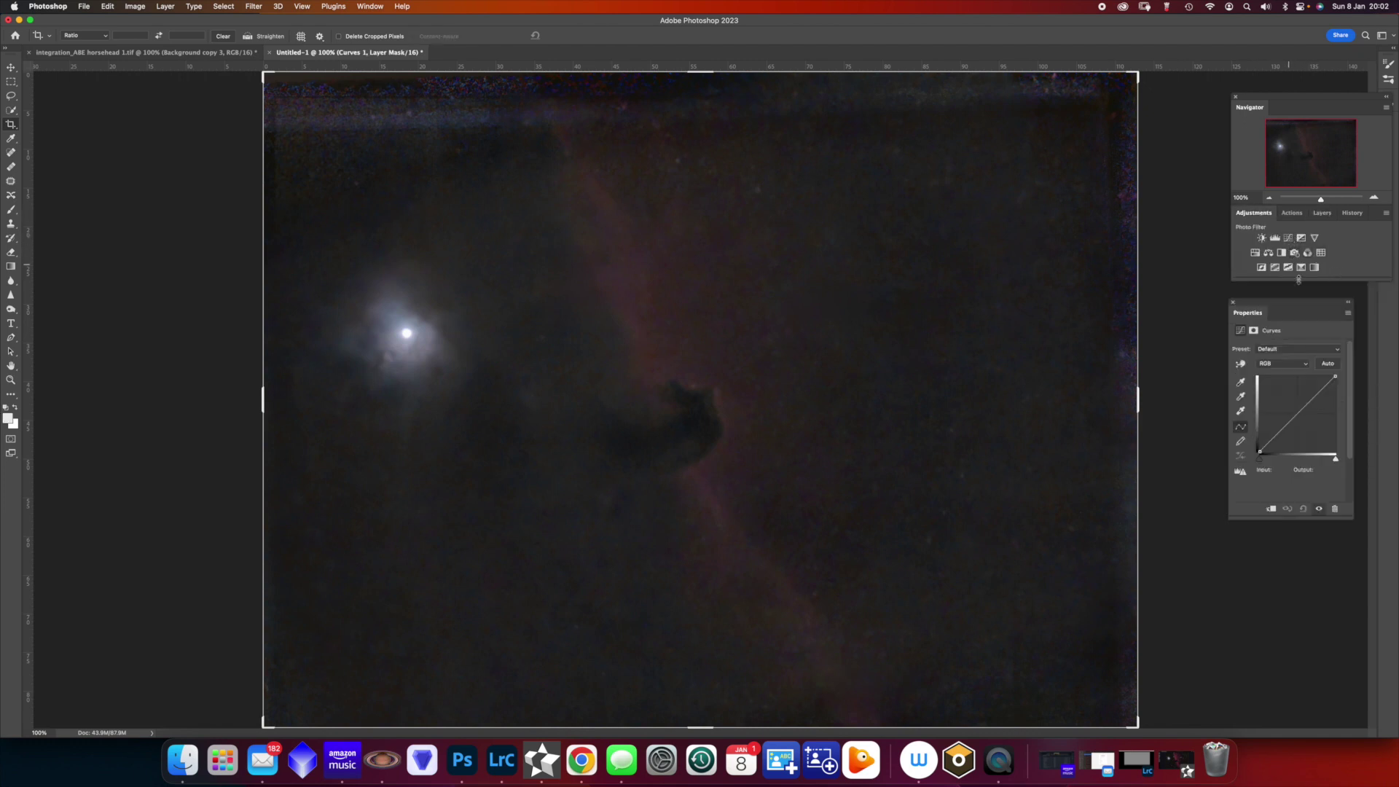
pyautogui.moveTo(1314, 398); pyautogui.dragTo(1300, 393)
pyautogui.moveTo(1266, 439); pyautogui.dragTo(1268, 444)
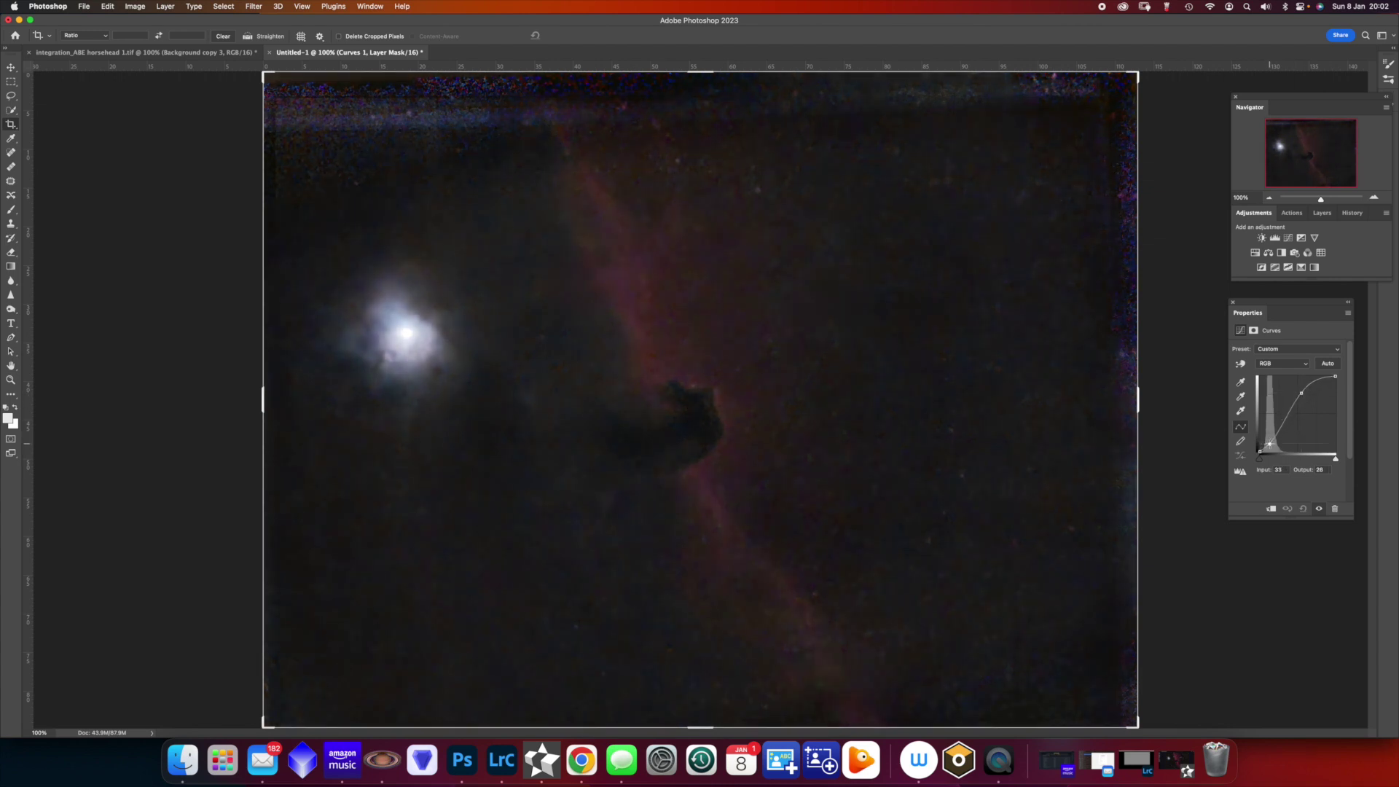
pyautogui.moveTo(1302, 394); pyautogui.dragTo(1297, 390)
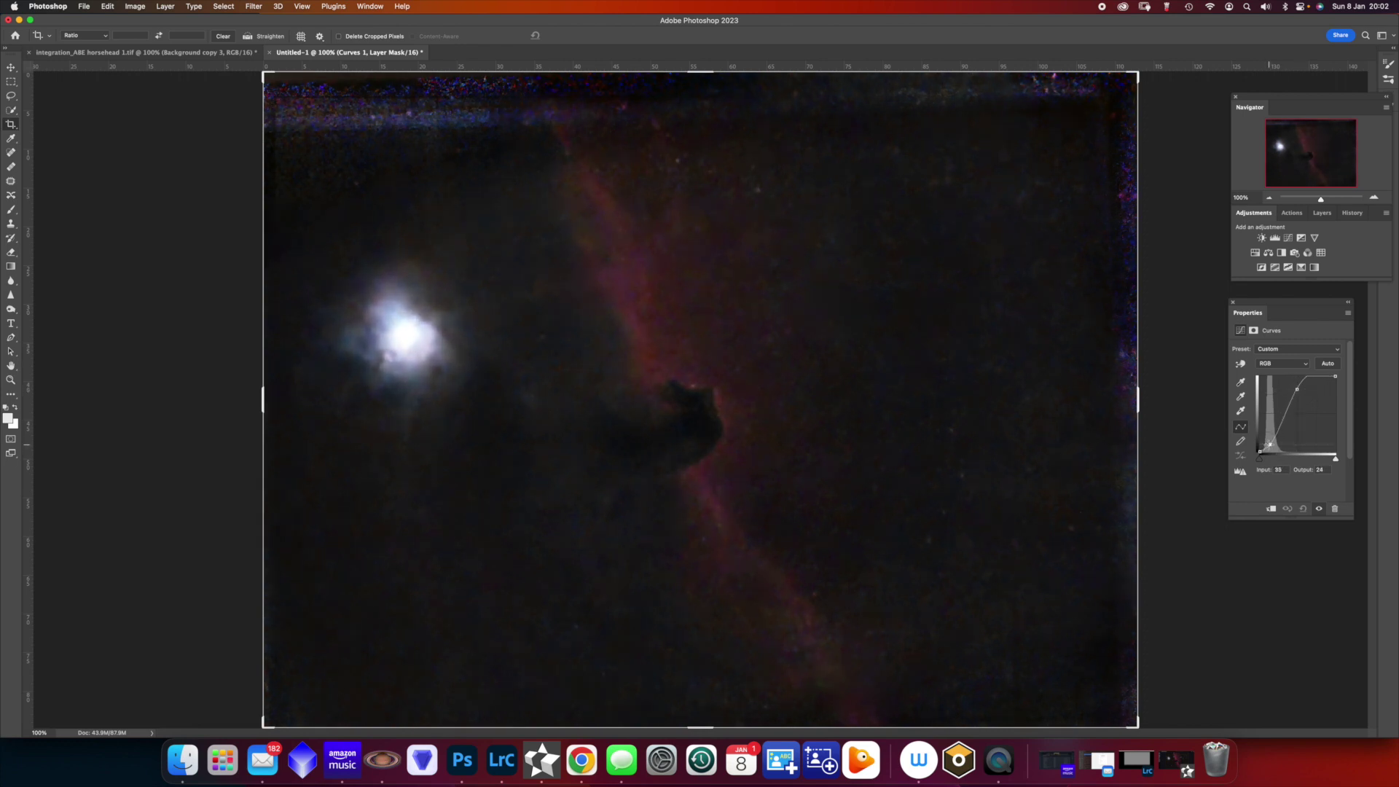
pyautogui.moveTo(1269, 444); pyautogui.dragTo(1269, 444)
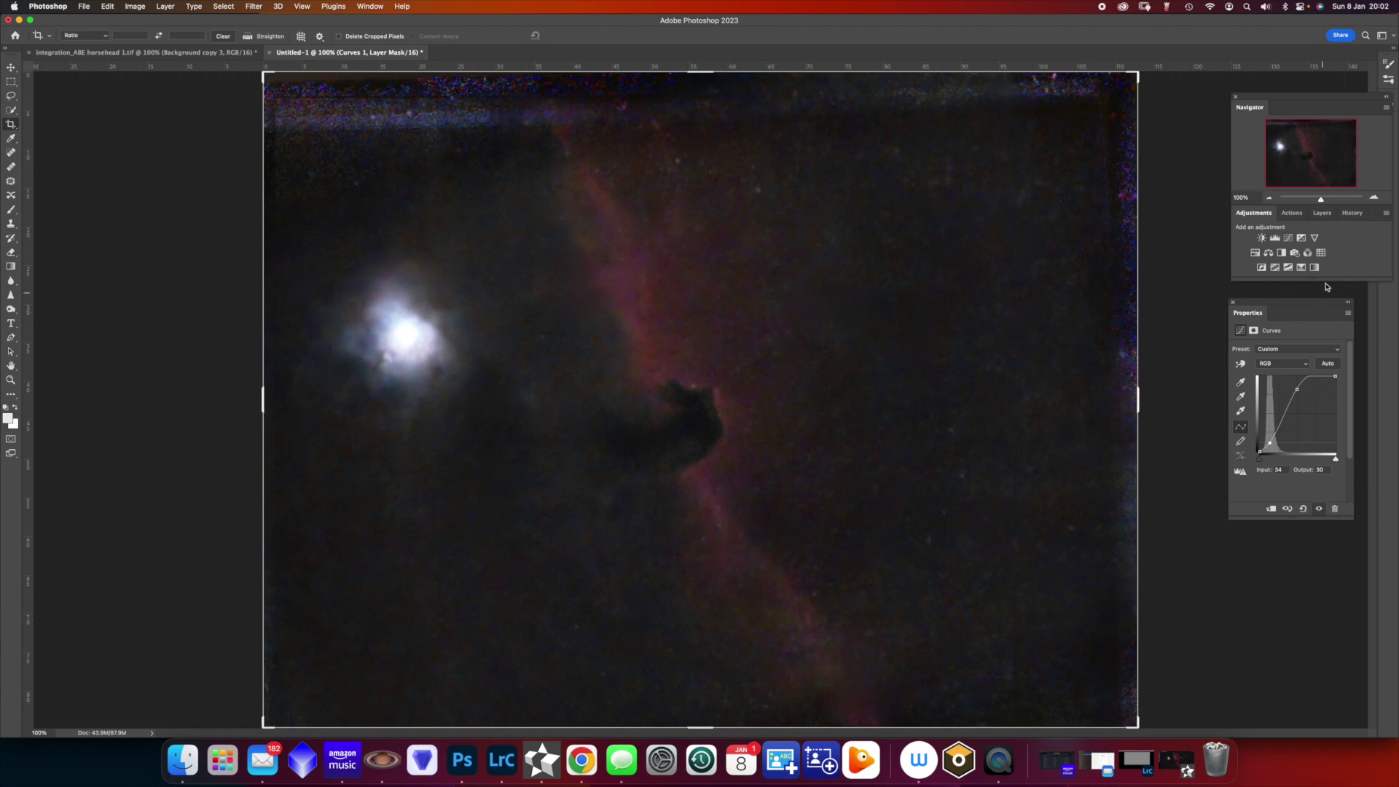
# Merge the Curves 1 adjustment layer with the Background copy layer.
pyautogui.click(1321, 214)
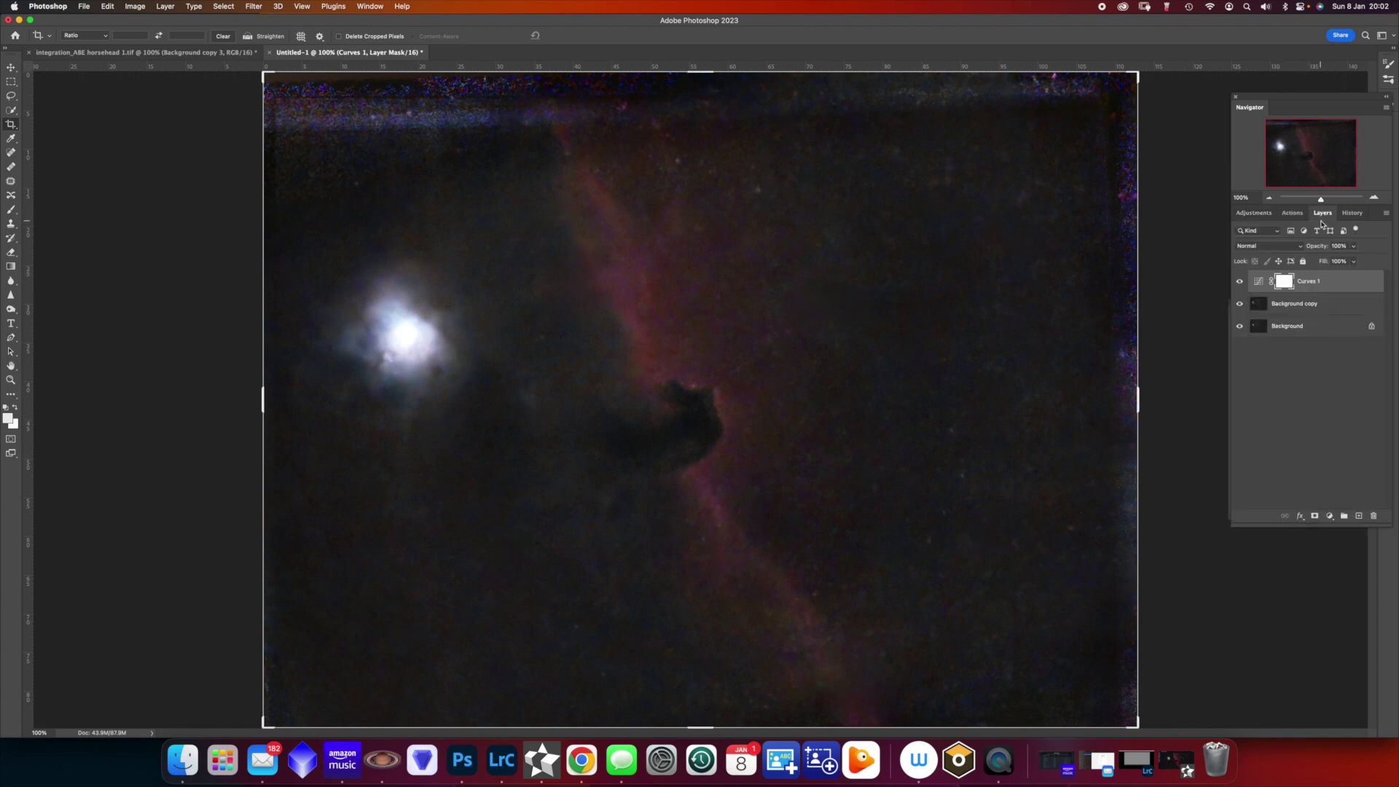
pyautogui.keyDown('shift'); pyautogui.click(1325, 306); pyautogui.keyUp('shift')
pyautogui.rightClick(1332, 306)
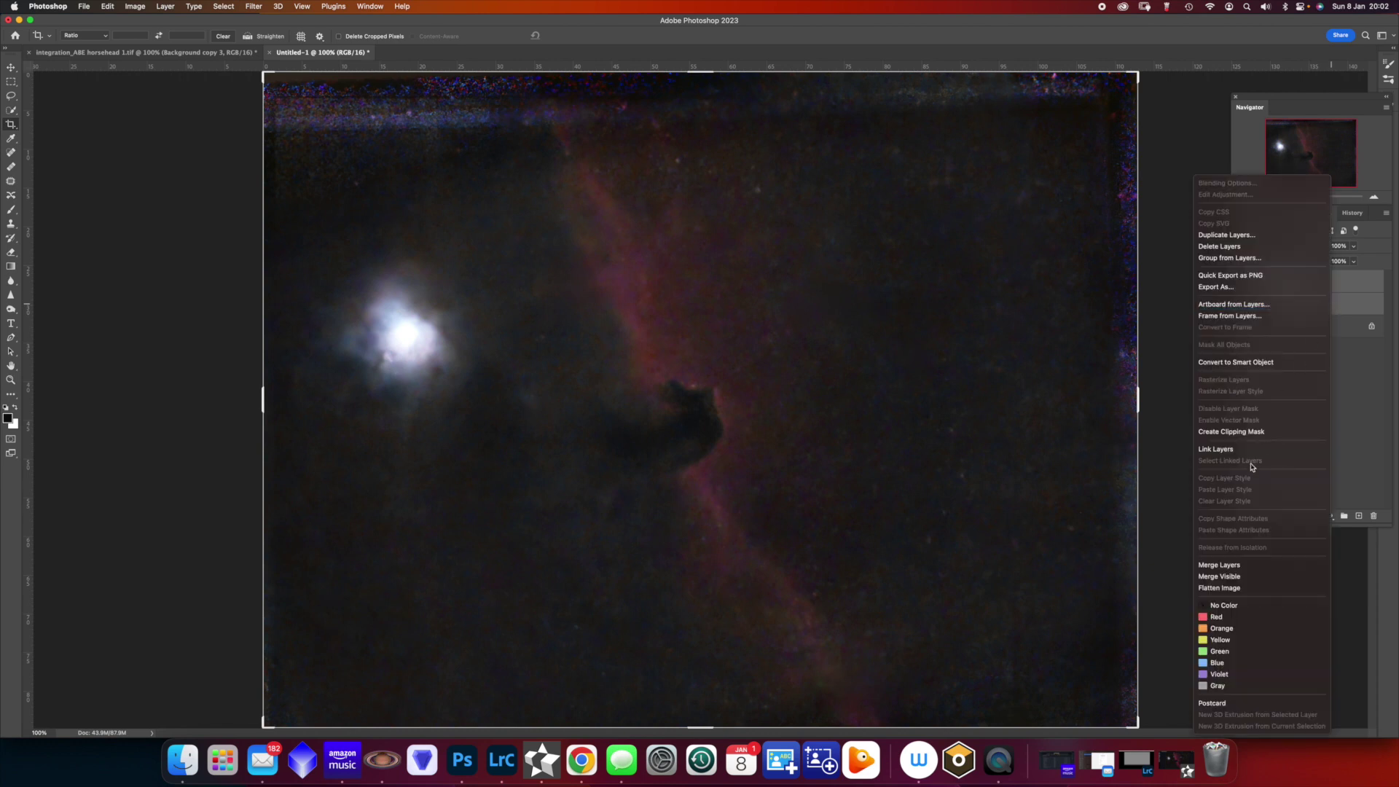
pyautogui.click(1240, 566)
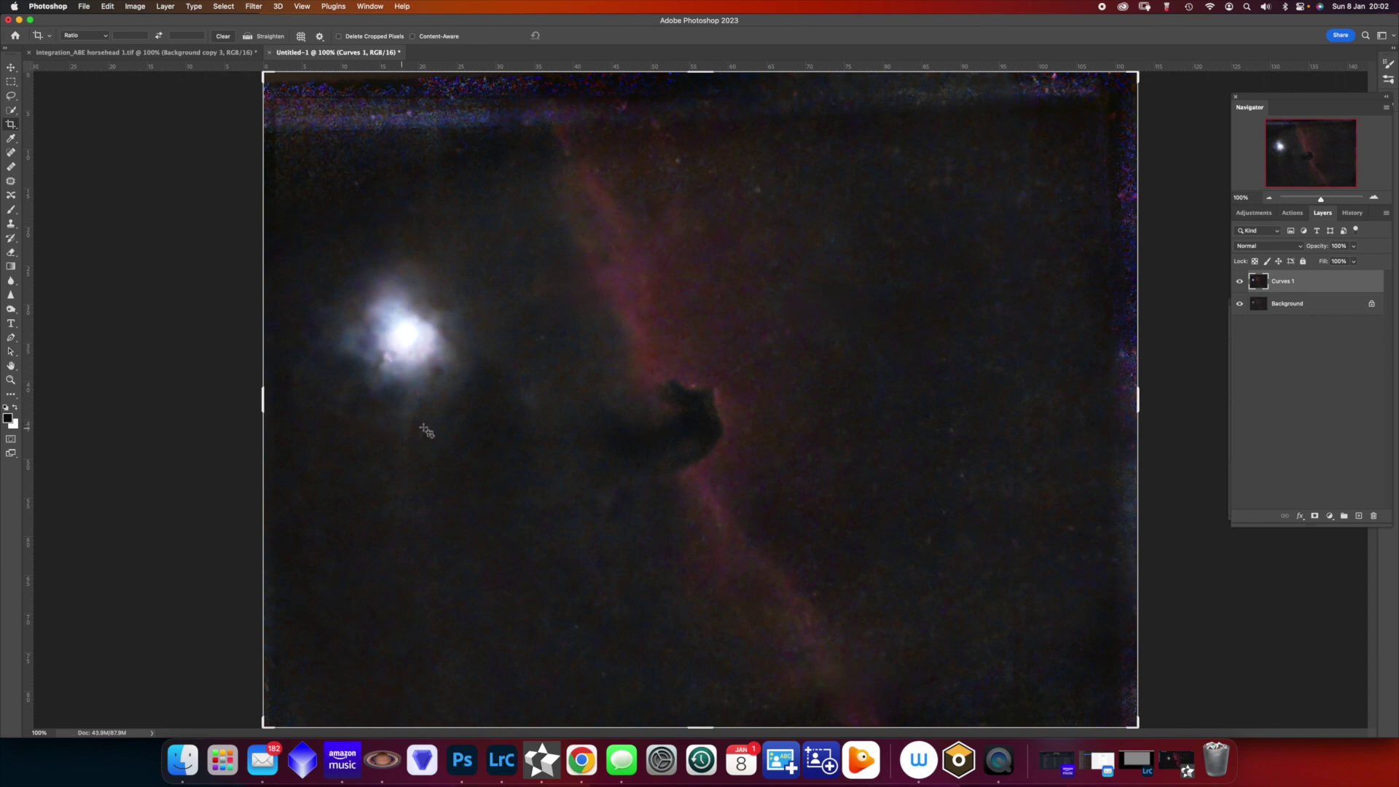
# Lasso the bright blue-white nebula with a 100 px feather and copy the selected area to a new layer.
pyautogui.click(11, 95)
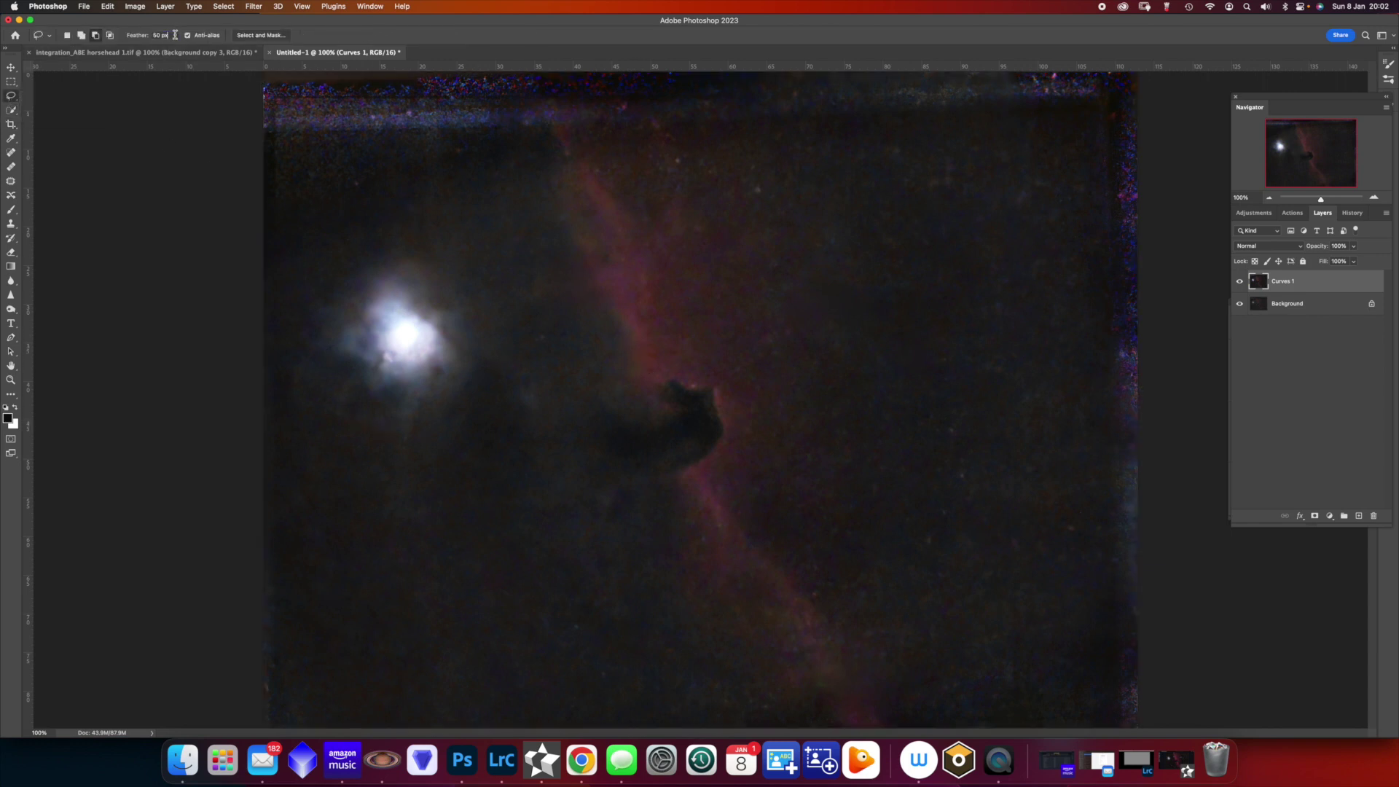
pyautogui.press('BackSpace')
pyautogui.moveTo(380, 278)
pyautogui.mouseDown()
pyautogui.moveTo(423, 266)
pyautogui.moveTo(466, 308)
pyautogui.moveTo(478, 365)
pyautogui.moveTo(452, 406)
pyautogui.moveTo(395, 415)
pyautogui.moveTo(390, 391)
pyautogui.moveTo(366, 391)
pyautogui.moveTo(366, 370)
pyautogui.moveTo(326, 345)
pyautogui.moveTo(382, 280)
pyautogui.mouseUp()
pyautogui.click(163, 7)
pyautogui.moveTo(189, 21)
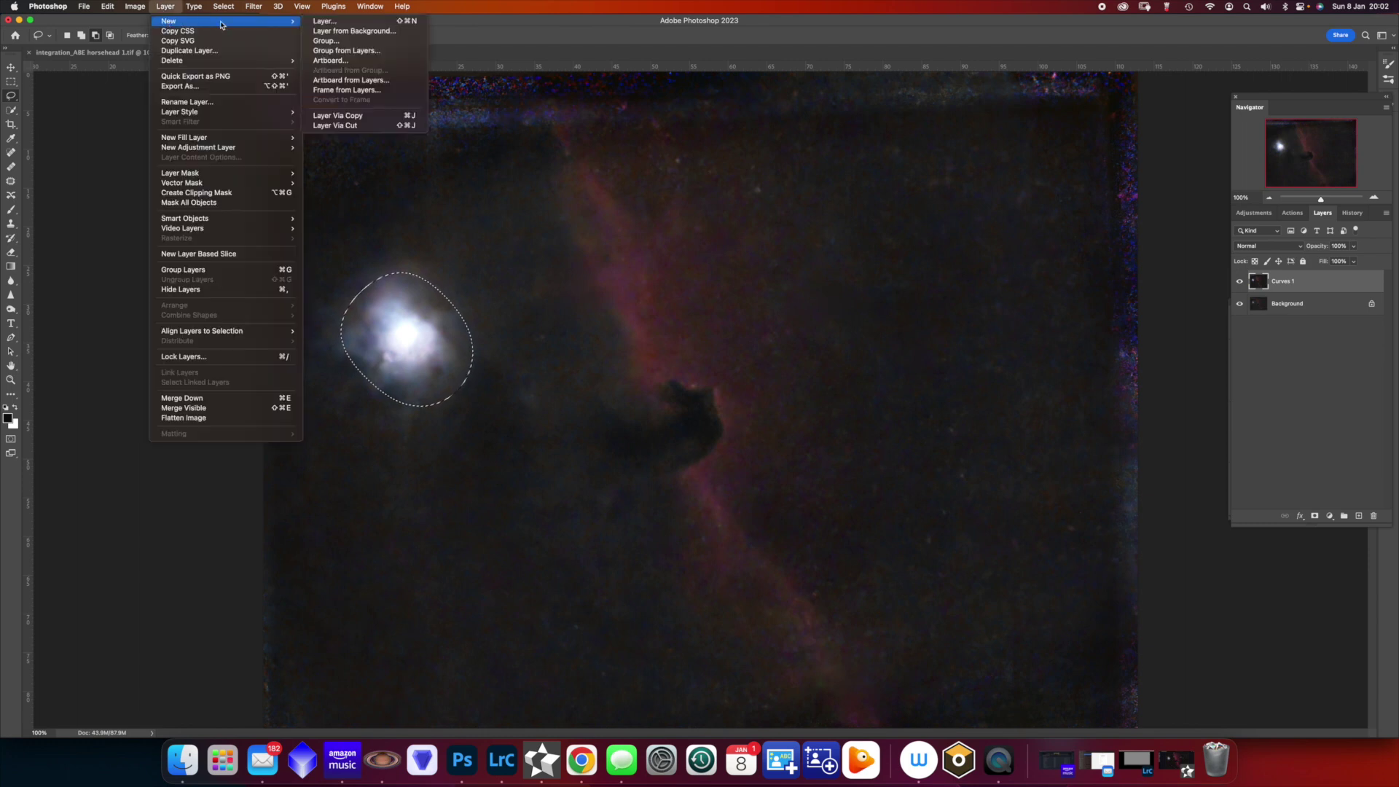
pyautogui.click(359, 115)
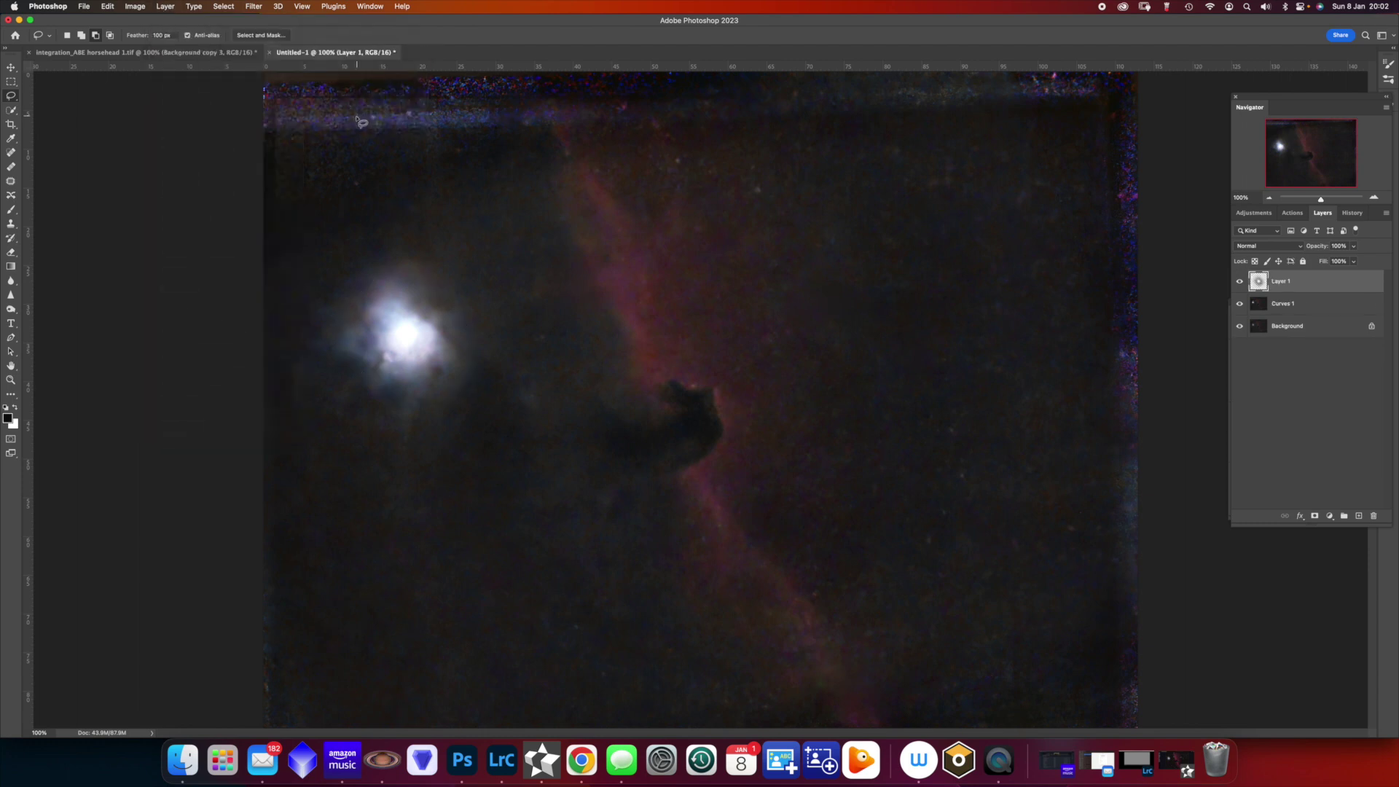
# Load the pixels of Layer 1 as a selection and delete that area from the Curves 1 layer.
pyautogui.rightClick(1268, 281)
pyautogui.press('Escape')
pyautogui.rightClick(1257, 282)
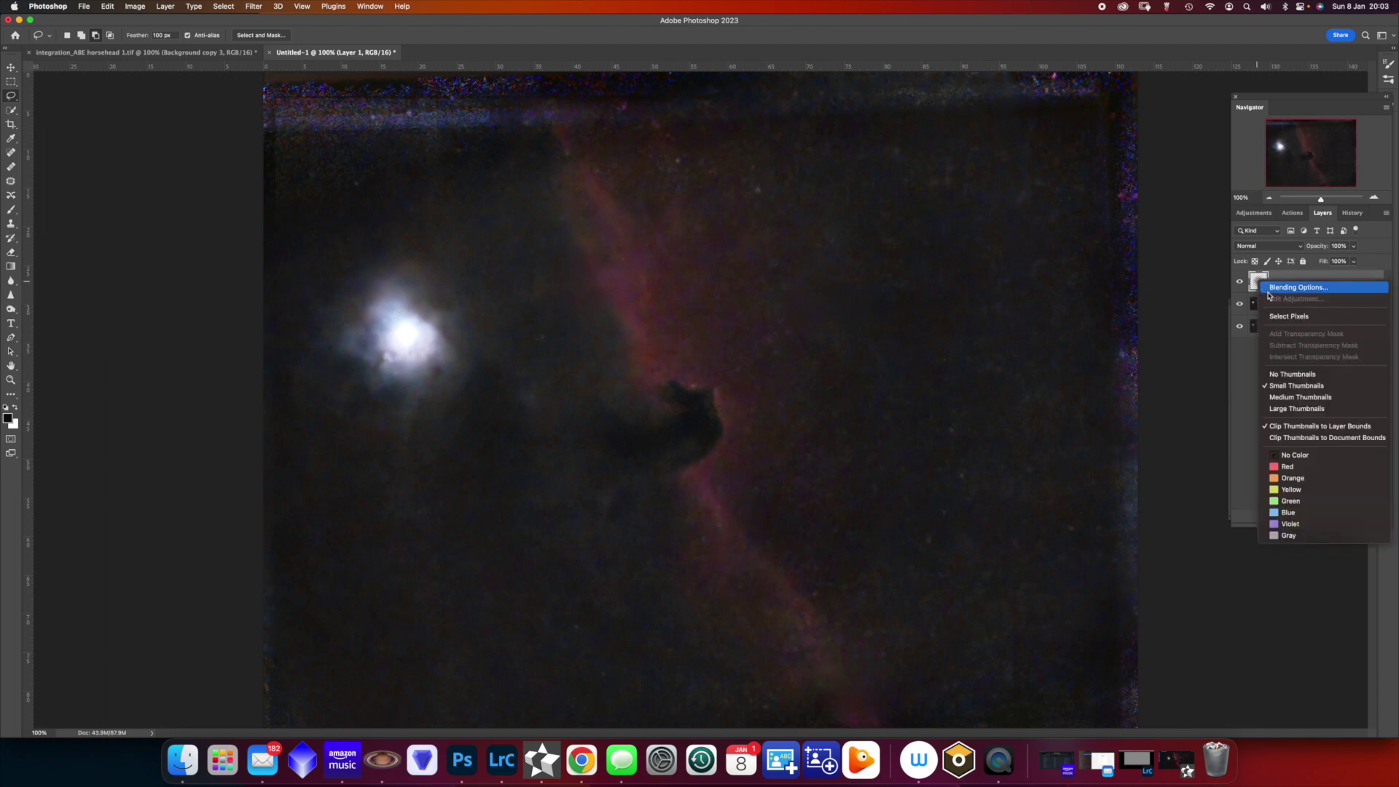
pyautogui.click(1266, 312)
pyautogui.click(1265, 312)
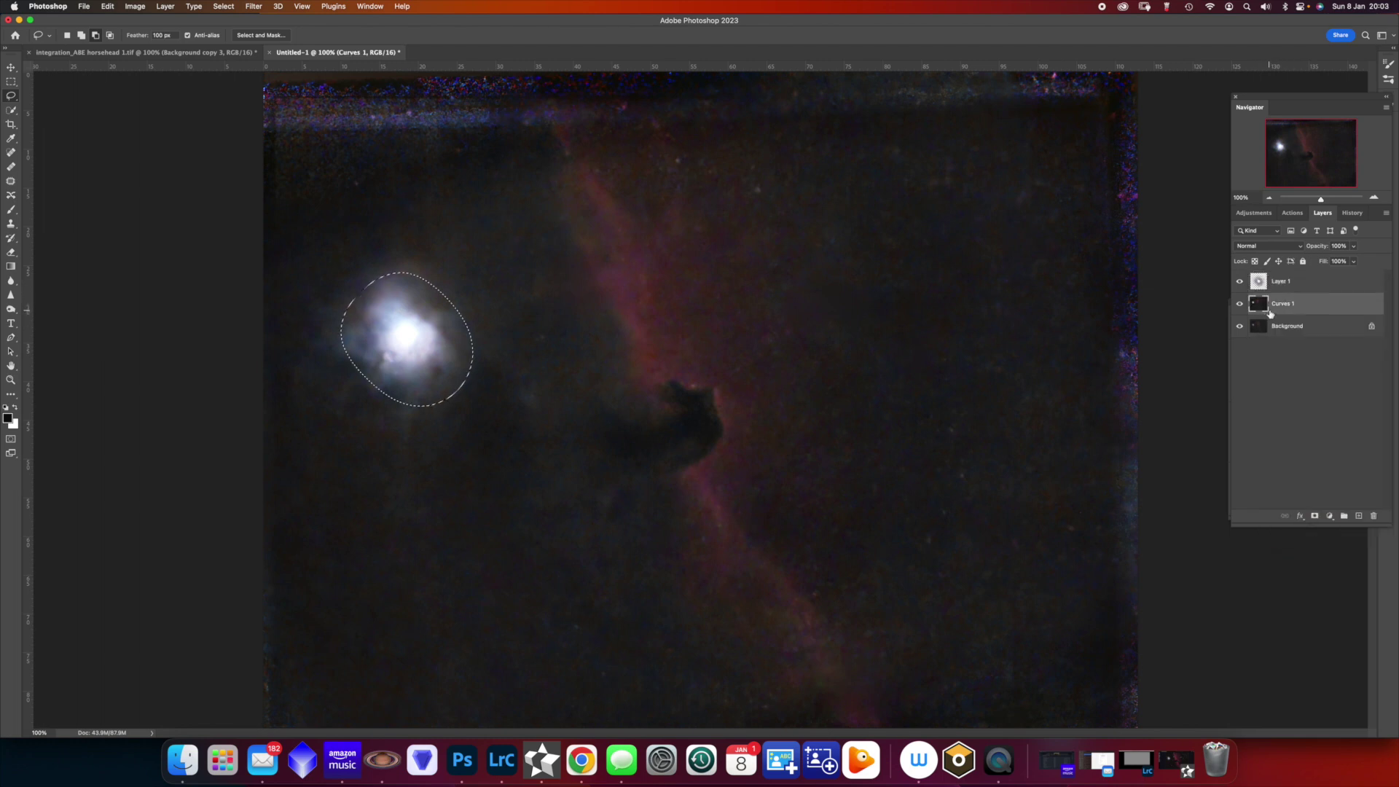
# Hide Layer 1 and deselect the area around the bright nebula.
pyautogui.click(1239, 282)
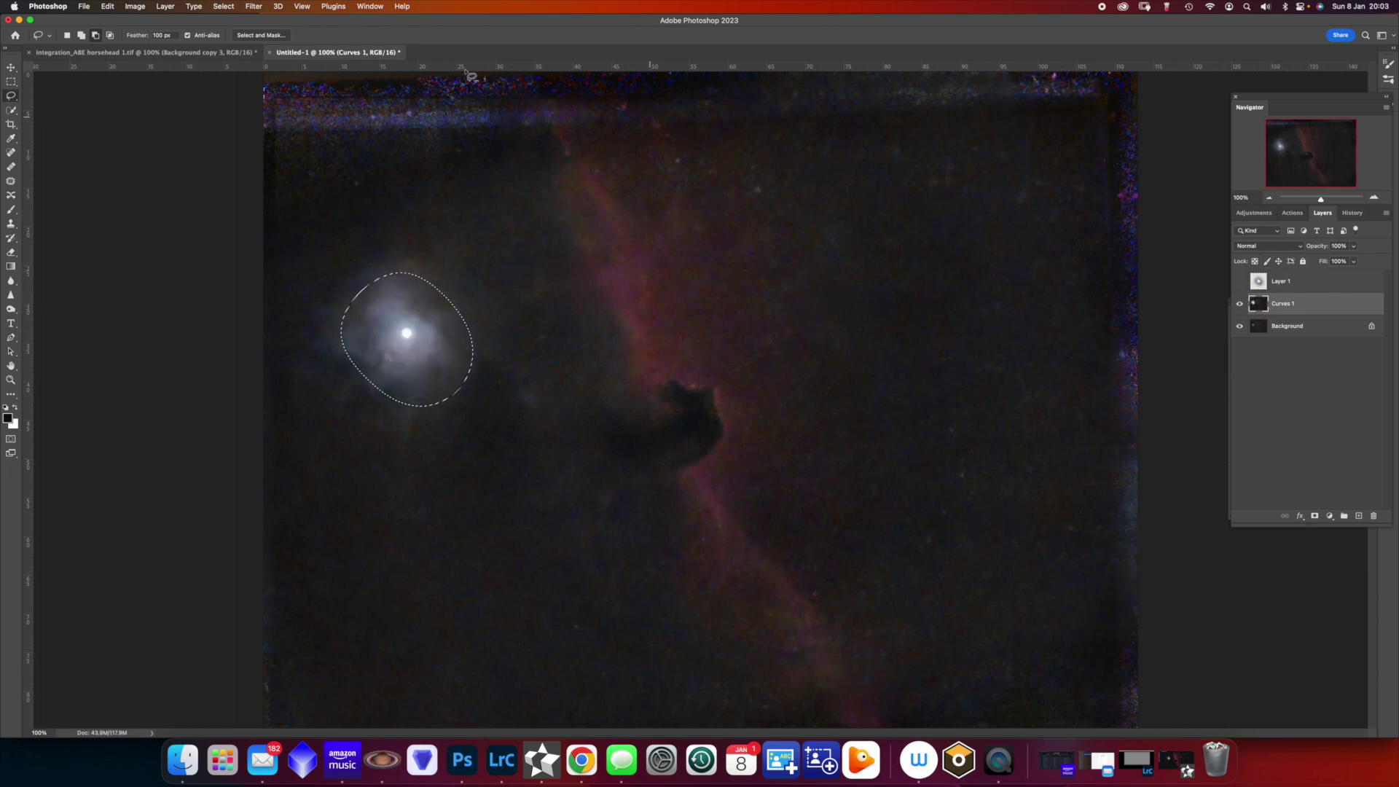
pyautogui.click(224, 6)
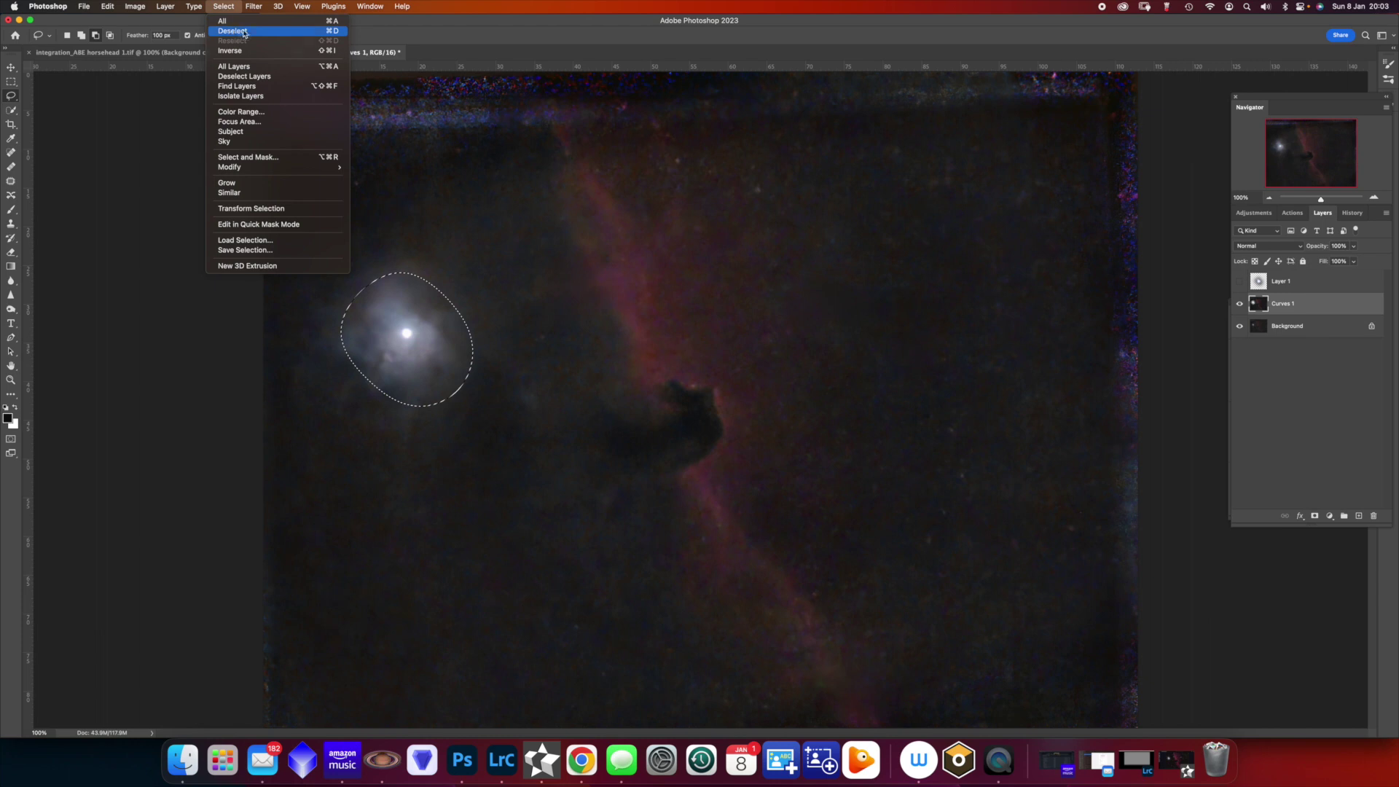
pyautogui.click(238, 32)
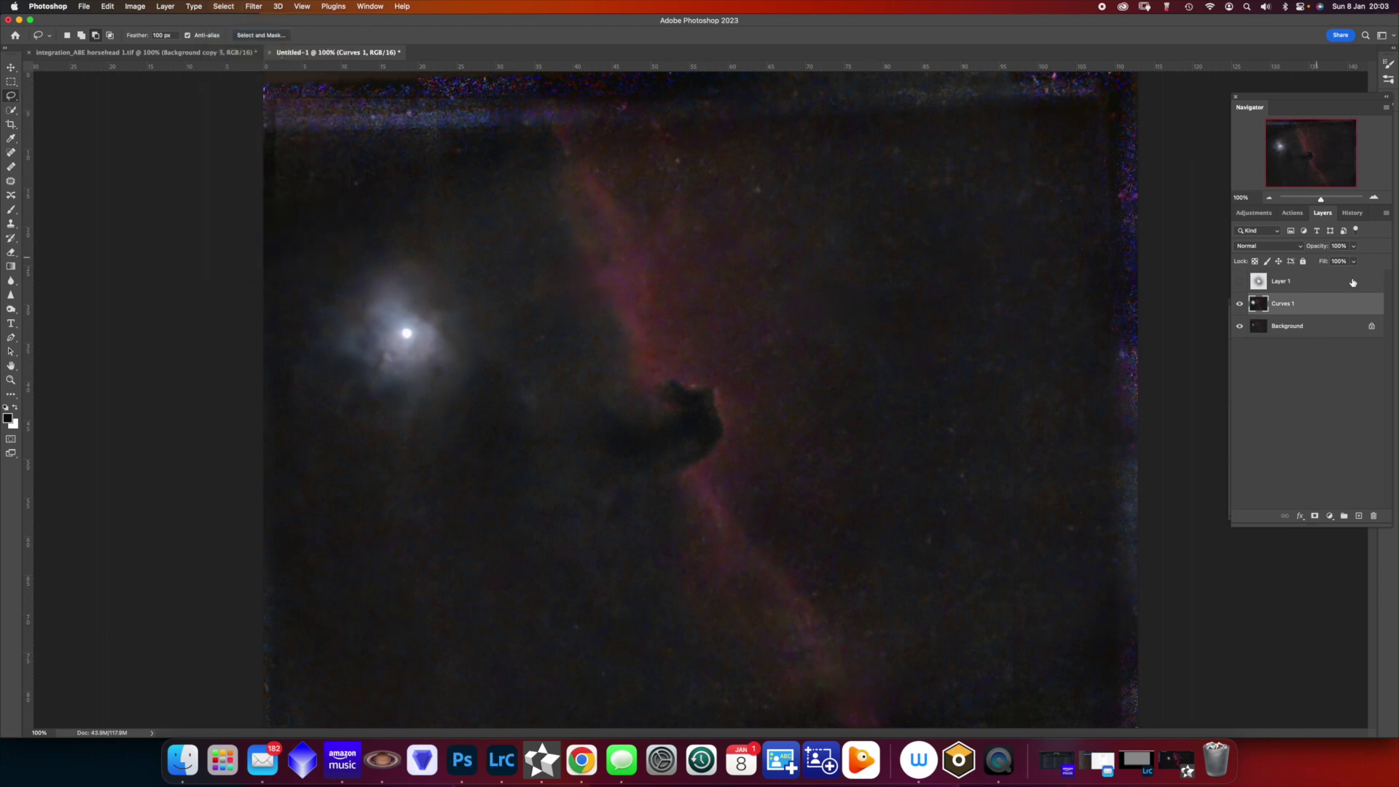
# Flatten the image, discarding the hidden layer, and duplicate the resulting Background layer.
pyautogui.click(166, 8)
pyautogui.click(203, 419)
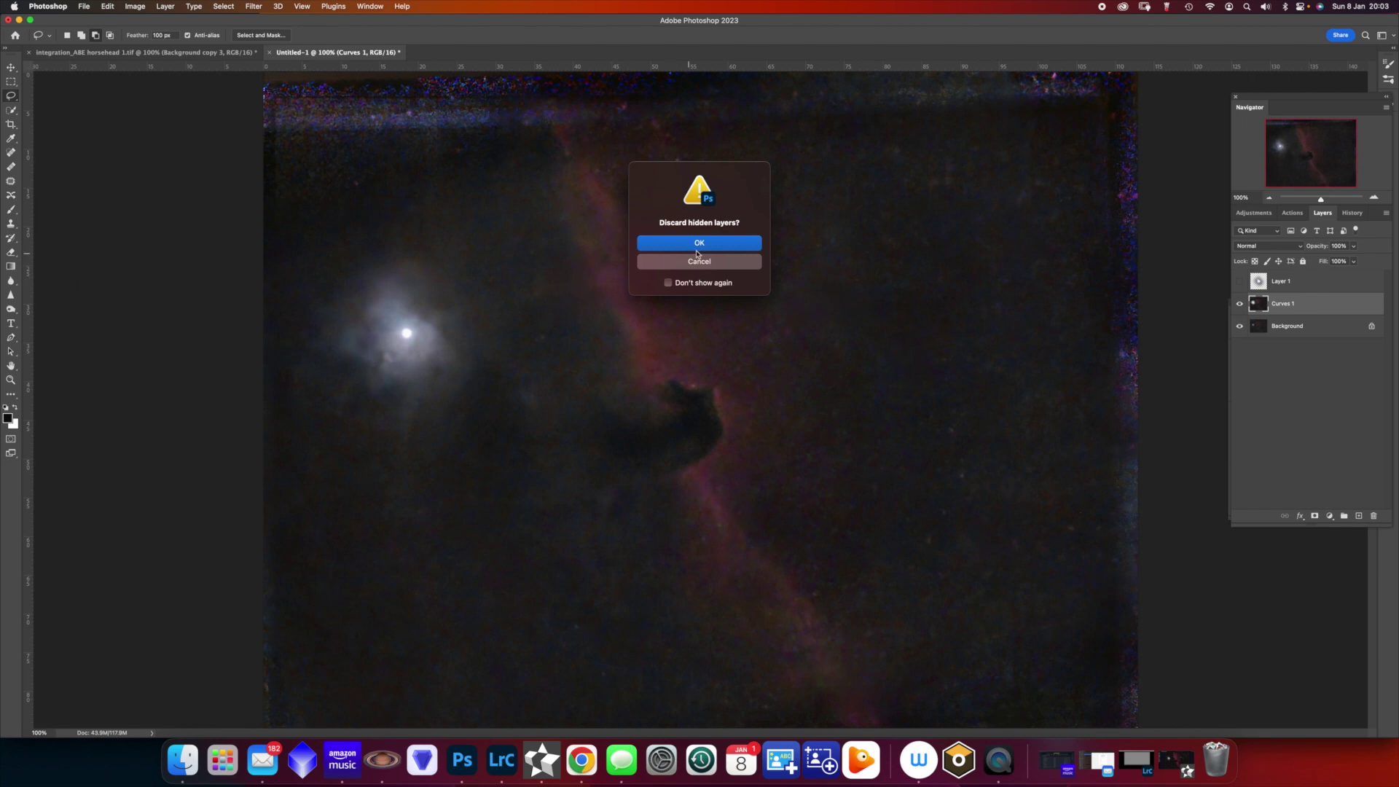
pyautogui.click(698, 247)
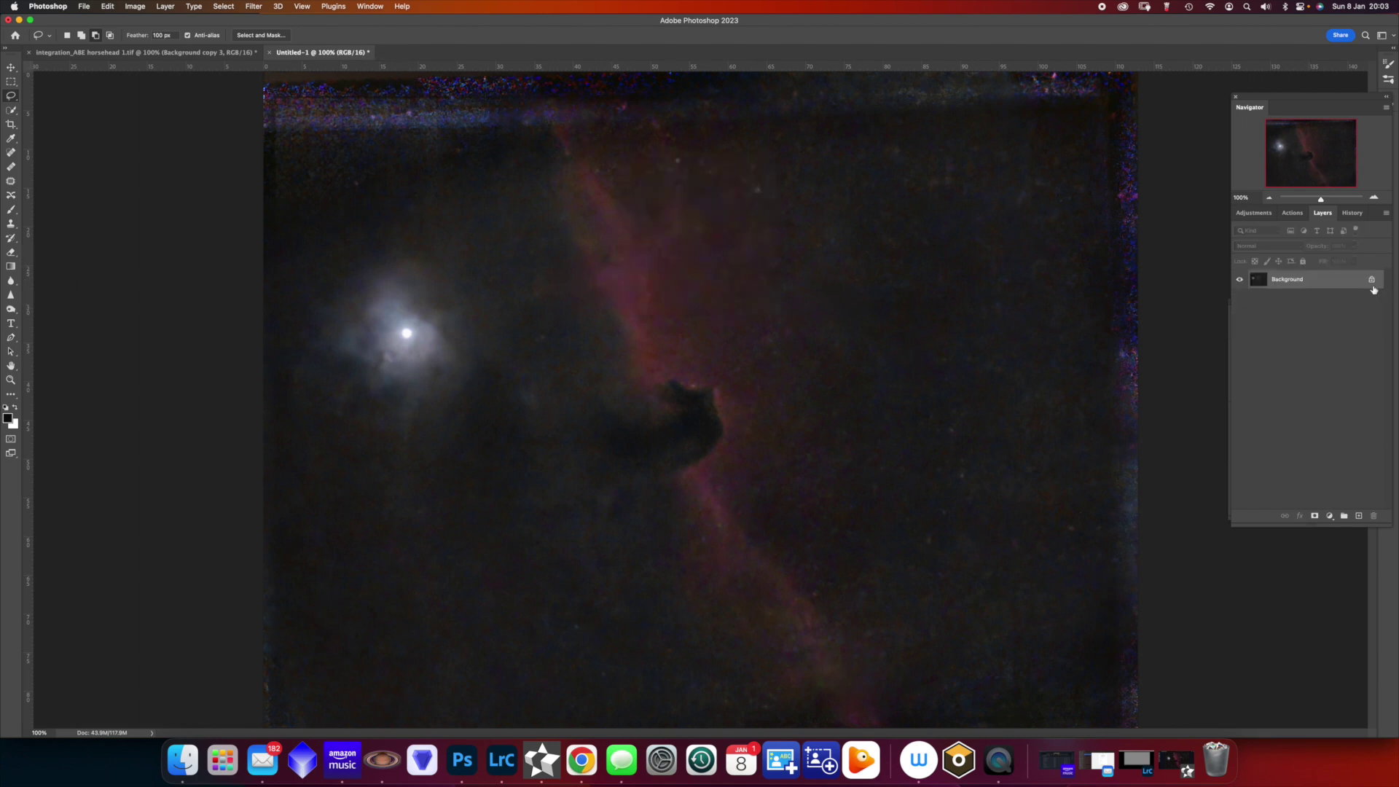
pyautogui.moveTo(1341, 284); pyautogui.dragTo(1358, 514)
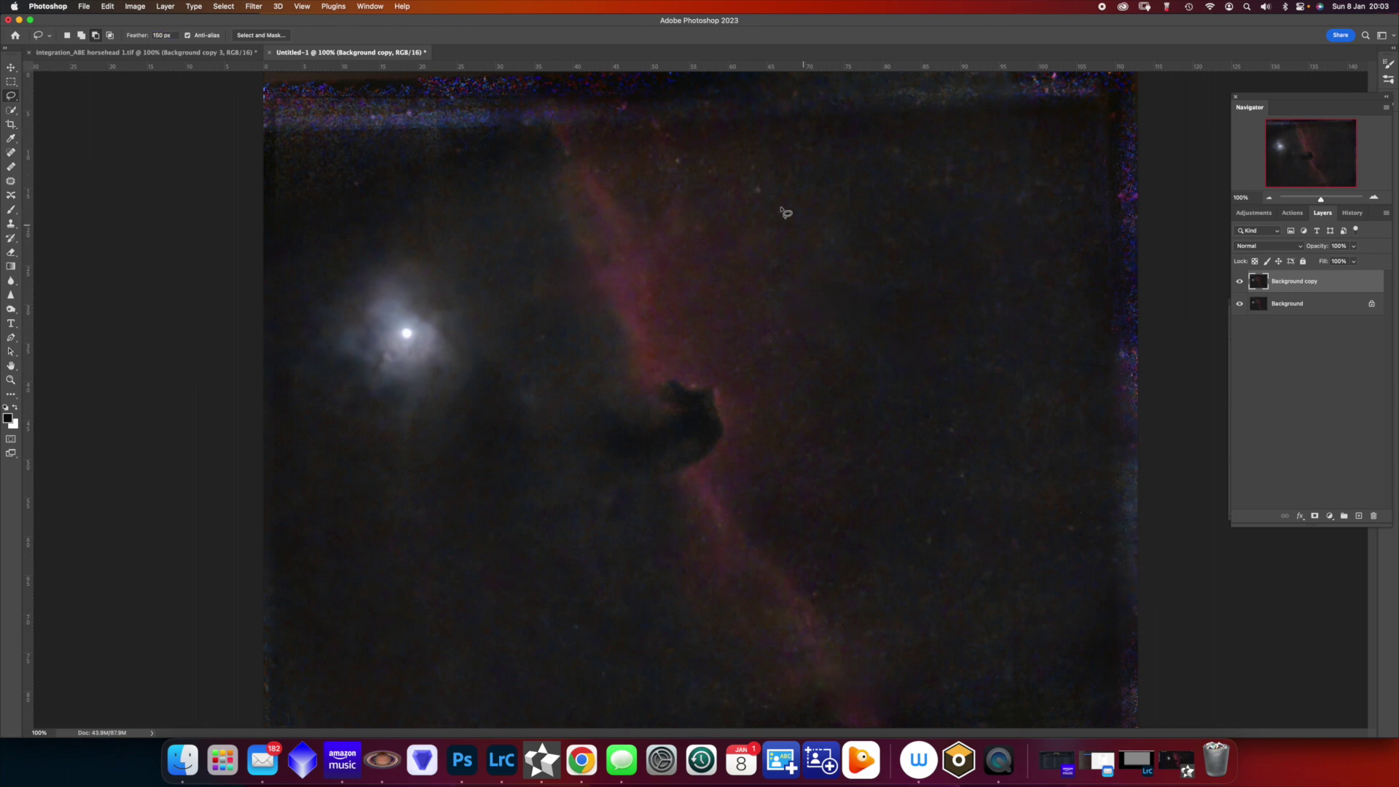
# Lasso the red nebula around the Horsehead, add the bright blue-white nebula to the selection, and copy both areas to a new layer.
pyautogui.moveTo(682, 121)
pyautogui.mouseDown()
pyautogui.moveTo(801, 255)
pyautogui.moveTo(830, 321)
pyautogui.moveTo(814, 400)
pyautogui.moveTo(740, 482)
pyautogui.moveTo(747, 514)
pyautogui.moveTo(844, 638)
pyautogui.moveTo(894, 738)
pyautogui.moveTo(862, 742)
pyautogui.moveTo(778, 698)
pyautogui.moveTo(728, 639)
pyautogui.moveTo(692, 540)
pyautogui.moveTo(585, 435)
pyautogui.moveTo(581, 356)
pyautogui.moveTo(543, 260)
pyautogui.moveTo(544, 172)
pyautogui.moveTo(576, 105)
pyautogui.moveTo(636, 94)
pyautogui.moveTo(685, 125)
pyautogui.mouseUp()
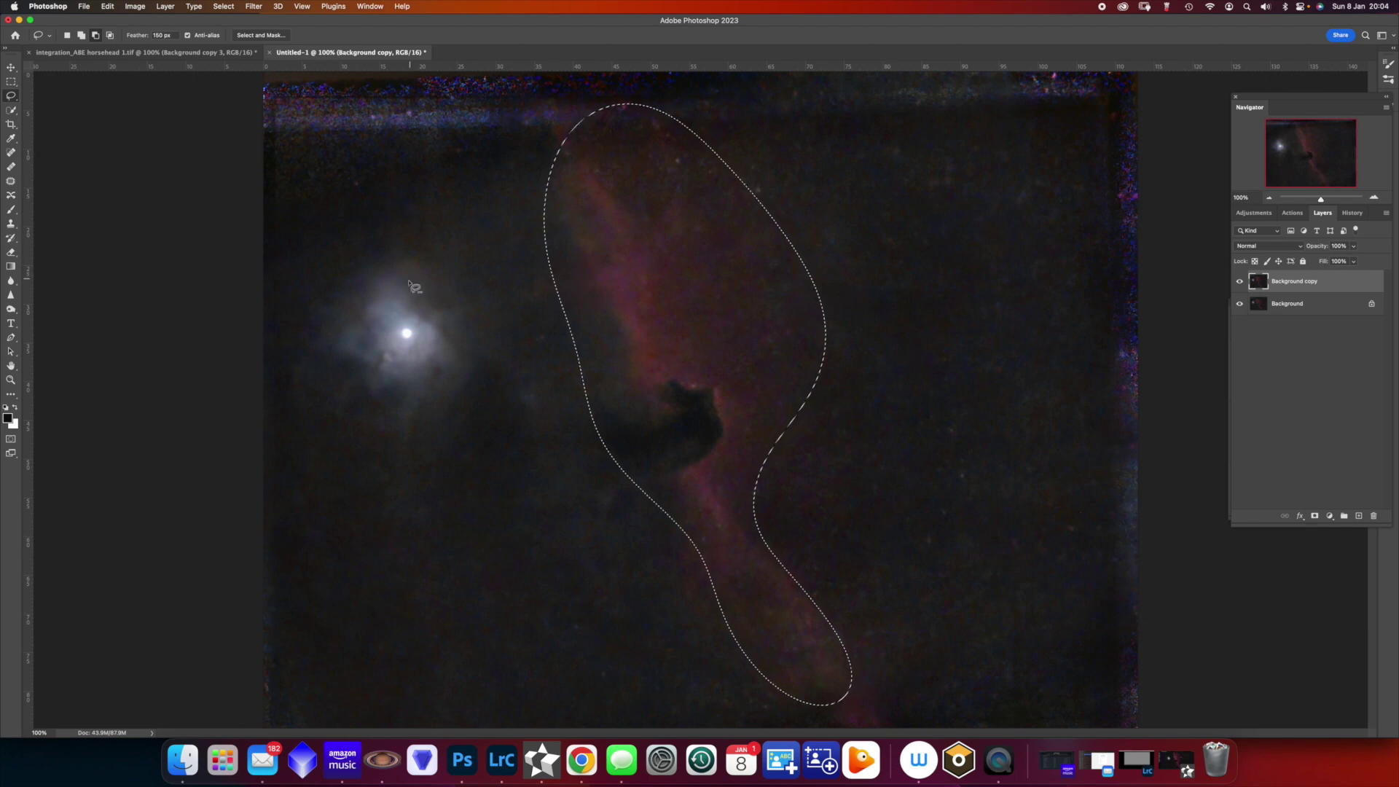
pyautogui.press('shift')
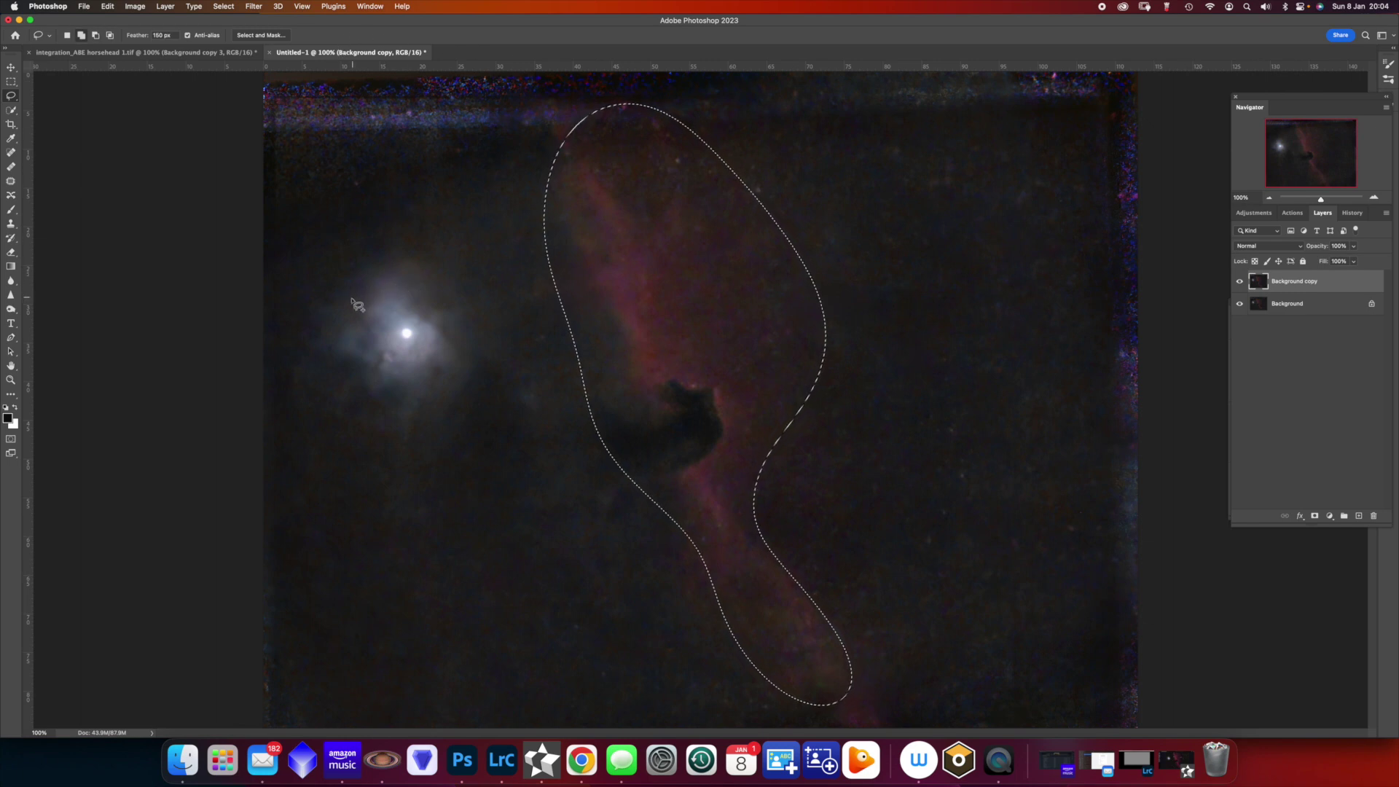
pyautogui.moveTo(349, 298)
pyautogui.mouseDown()
pyautogui.moveTo(367, 278)
pyautogui.moveTo(442, 314)
pyautogui.moveTo(463, 349)
pyautogui.moveTo(449, 391)
pyautogui.moveTo(374, 400)
pyautogui.moveTo(343, 373)
pyautogui.moveTo(322, 335)
pyautogui.moveTo(408, 279)
pyautogui.moveTo(469, 354)
pyautogui.moveTo(431, 390)
pyautogui.moveTo(382, 395)
pyautogui.moveTo(340, 364)
pyautogui.moveTo(330, 308)
pyautogui.moveTo(362, 305)
pyautogui.mouseUp()
pyautogui.click(163, 6)
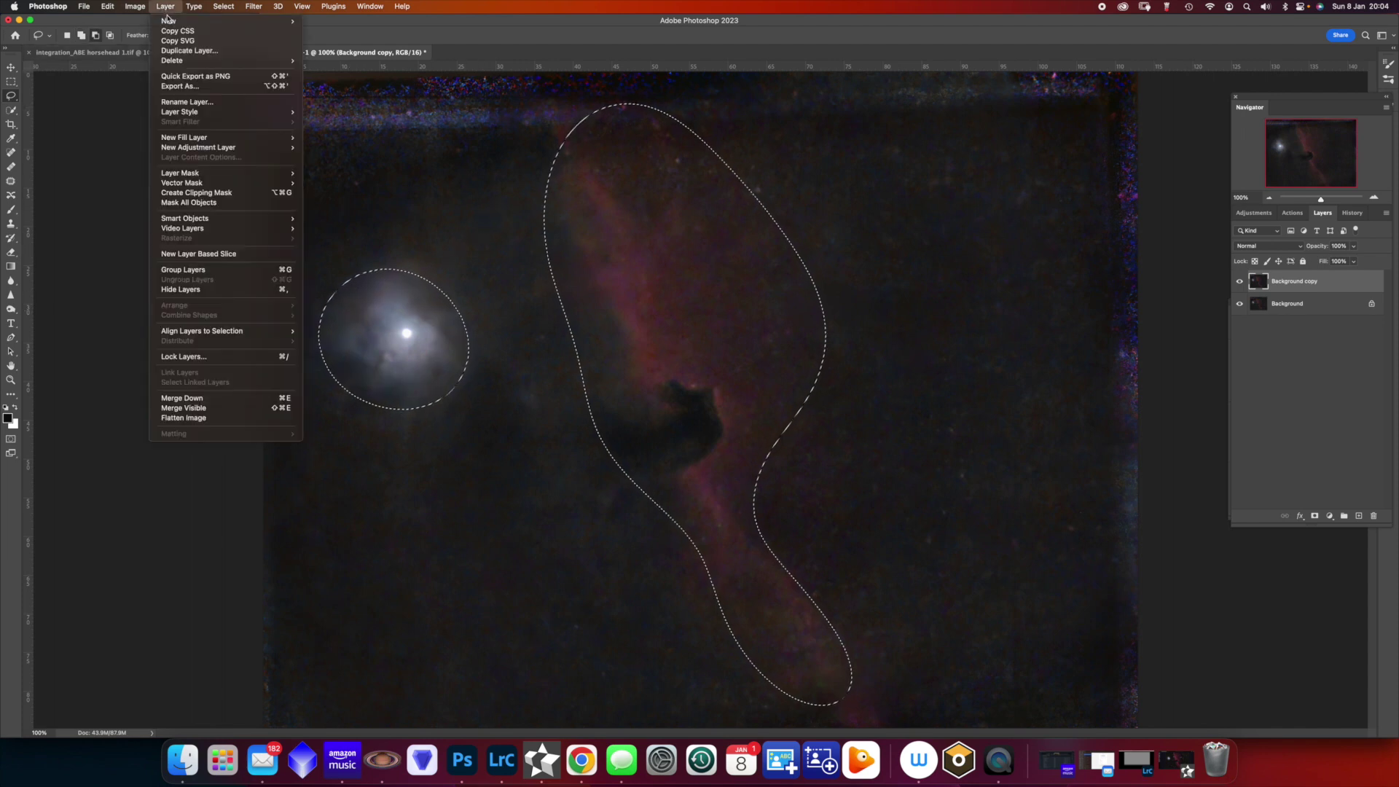
pyautogui.moveTo(175, 21)
pyautogui.click(360, 120)
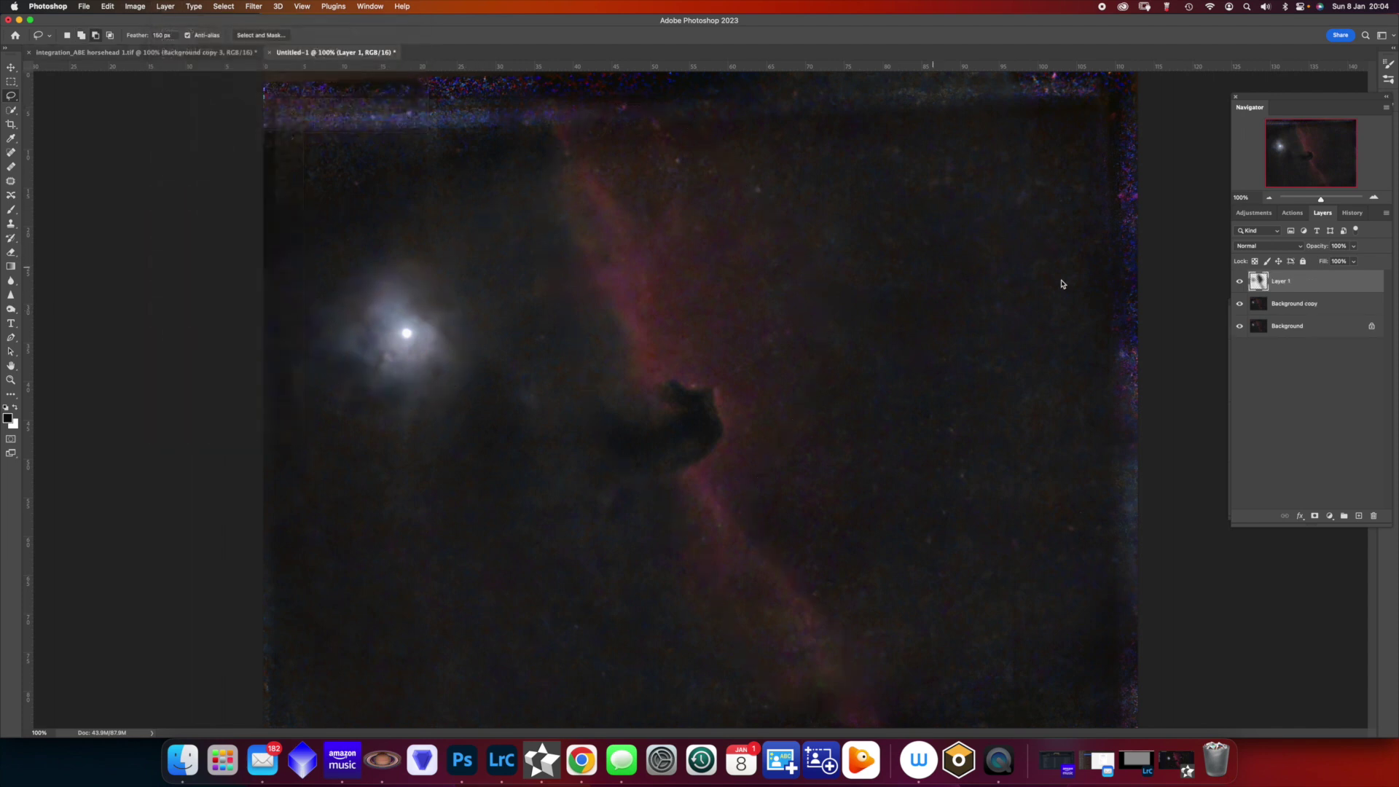
# Delete the Background copy layer and duplicate the Background layer beneath the hidden Layer 1.
pyautogui.click(1305, 305)
pyautogui.press('BackSpace')
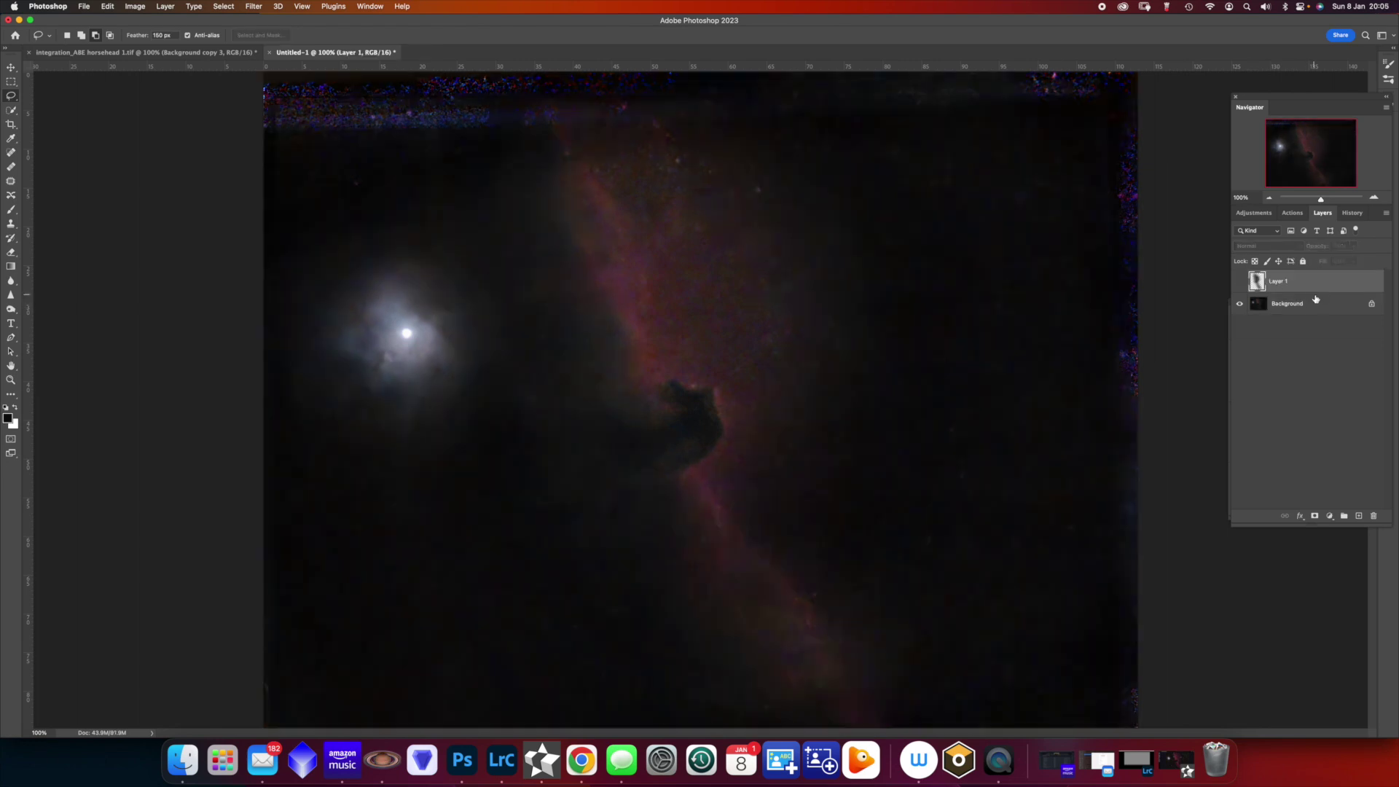
pyautogui.moveTo(1311, 306); pyautogui.dragTo(1357, 515)
# Reduce noise on the Background copy layer with Imagenomic Noiseware, using the FULL (STRONGER NOISE) preset.
pyautogui.click(255, 6)
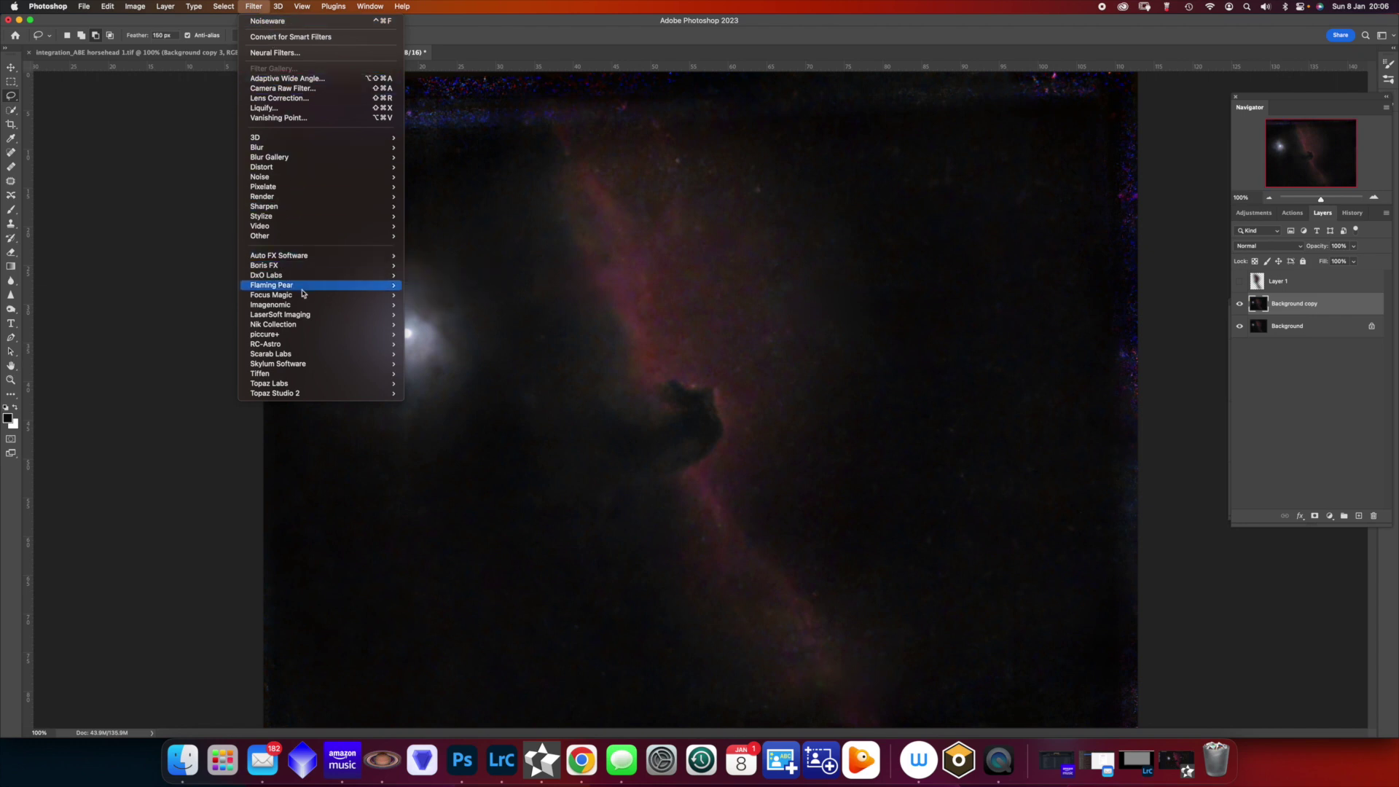
pyautogui.click(422, 305)
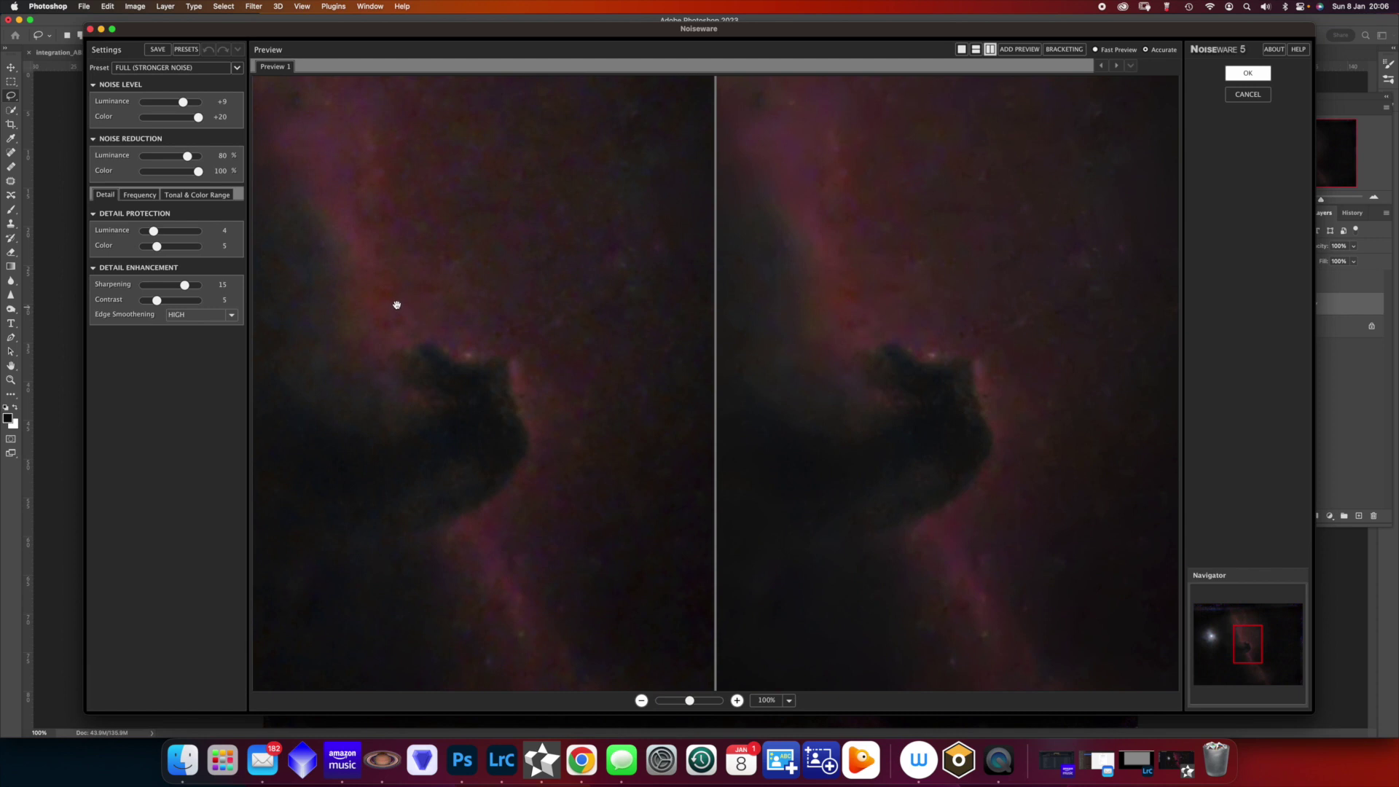
pyautogui.click(1239, 74)
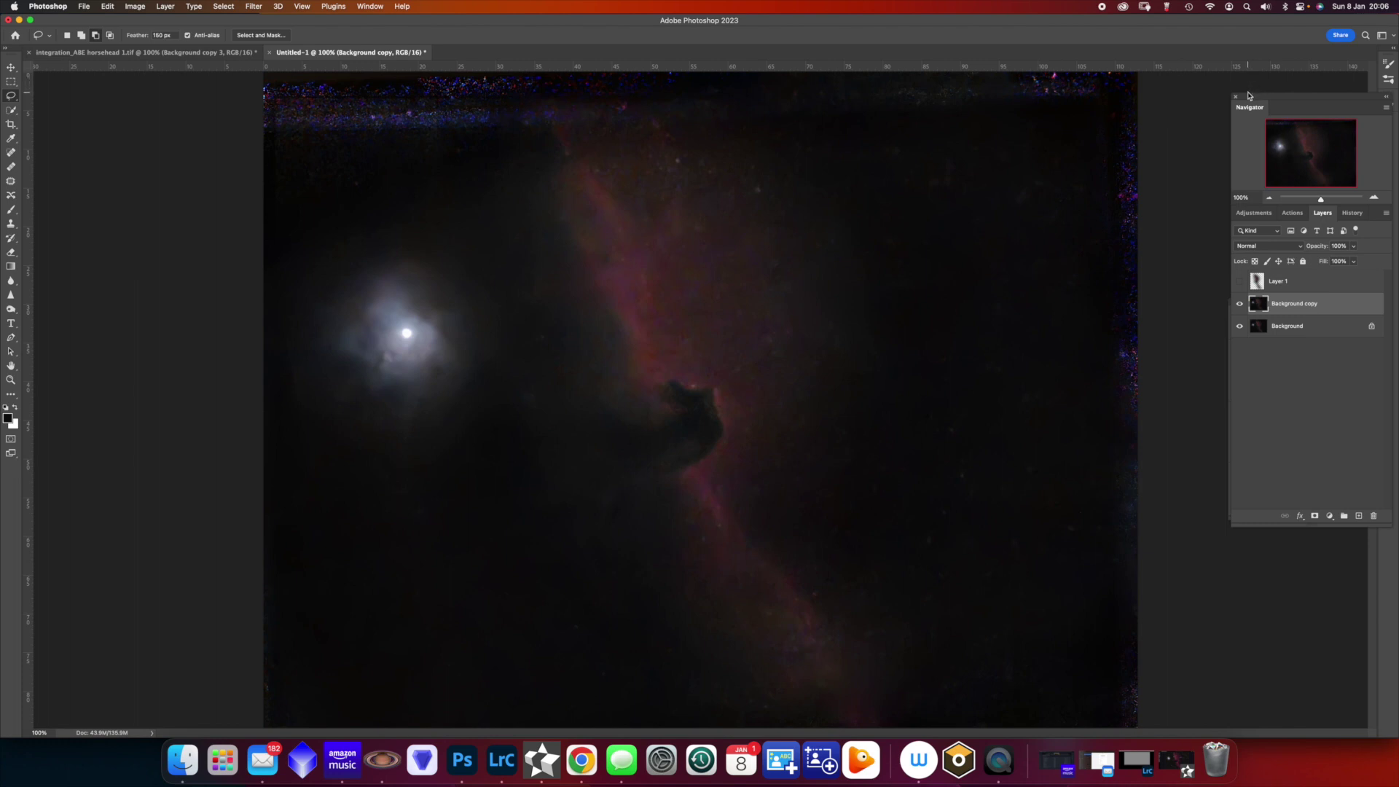
# Flatten the noise-reduced image, discarding the hidden Layer 1.
pyautogui.click(174, 8)
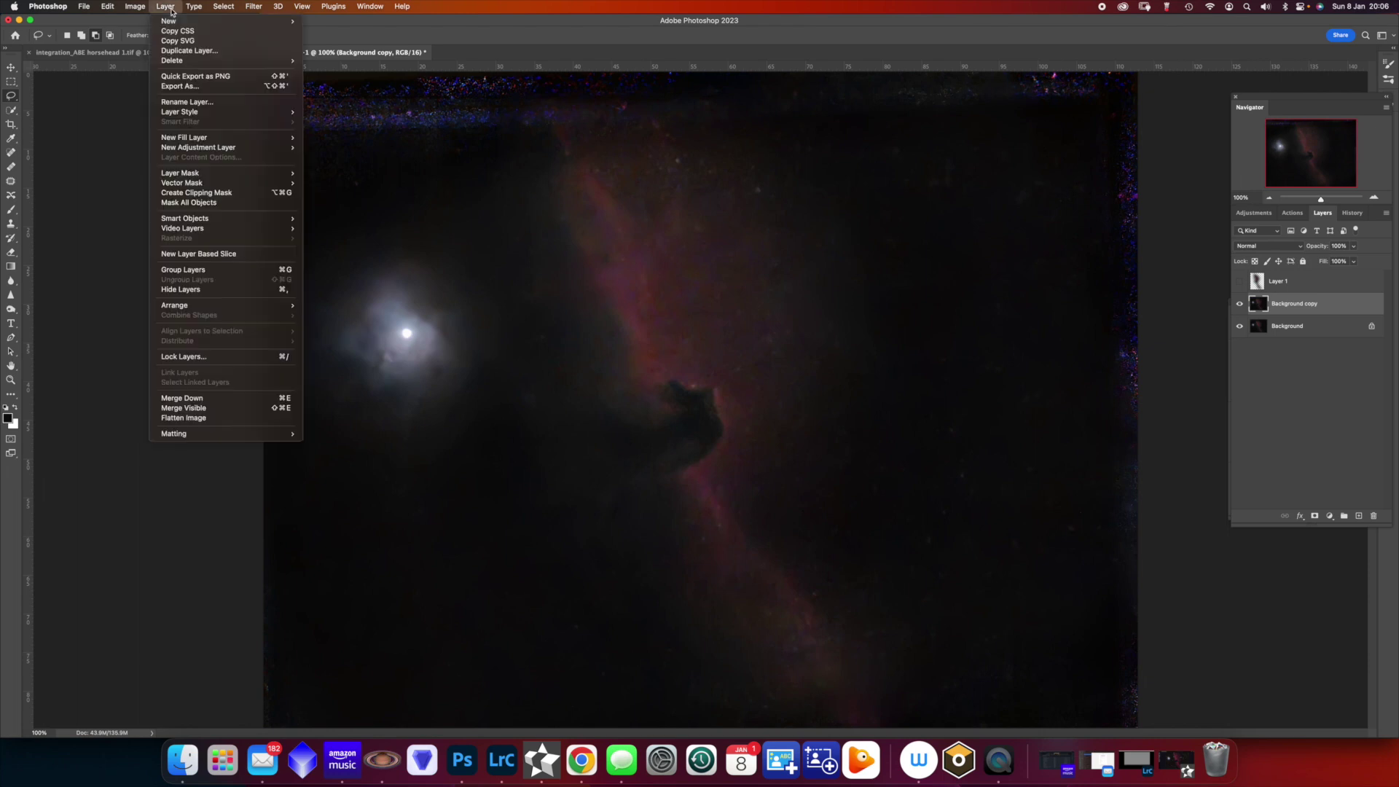
pyautogui.click(184, 418)
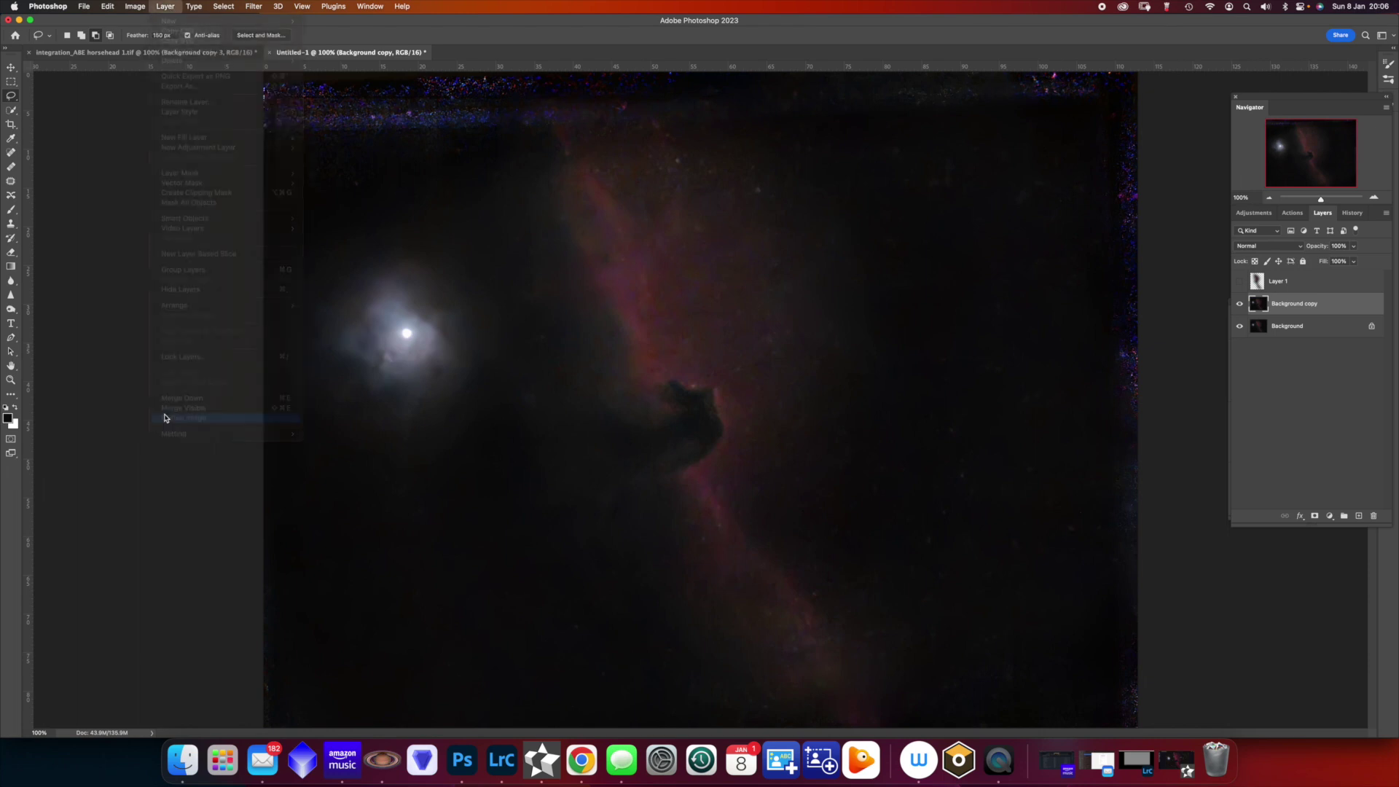
pyautogui.click(693, 248)
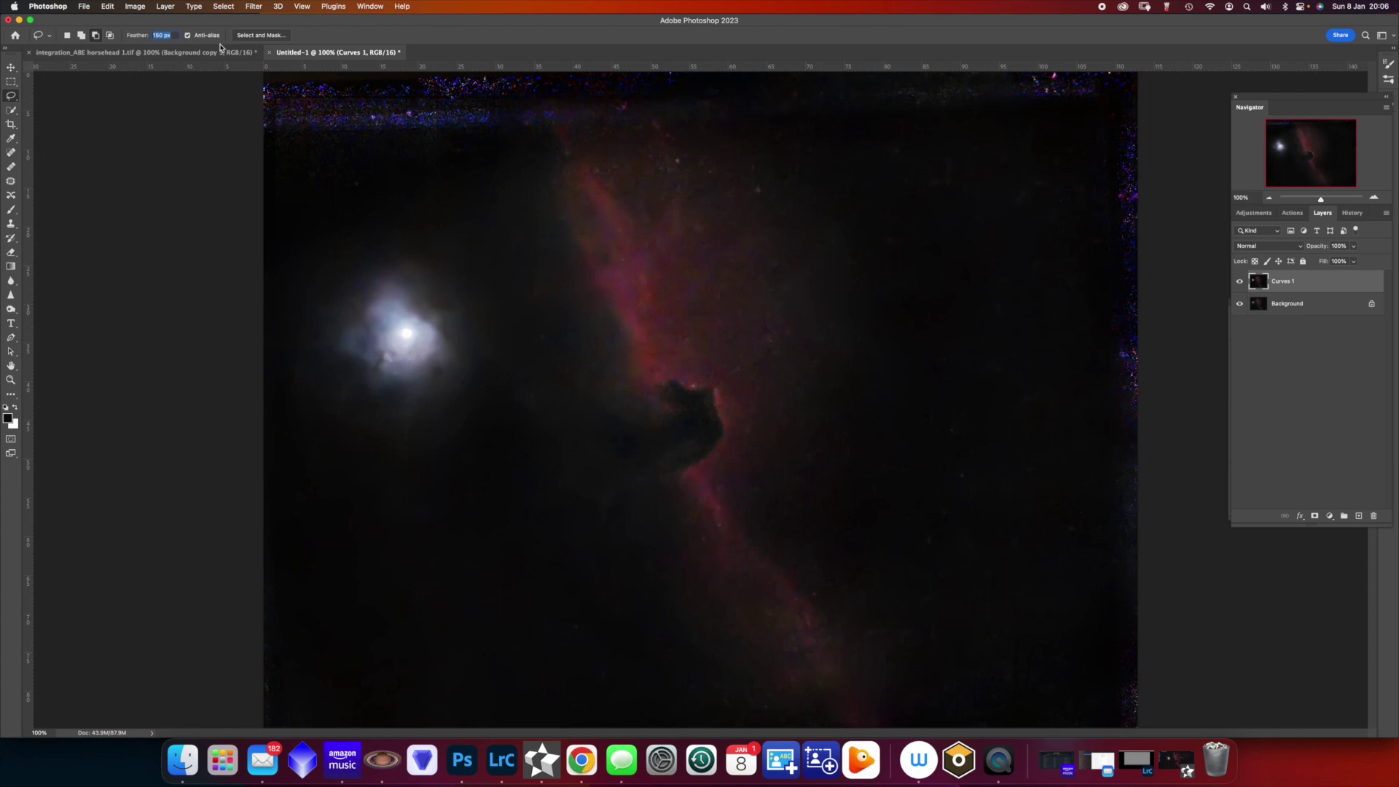
# Lasso the bright blue-white nebula with a 50 px feather and delete that area from the Curves 1 layer.
pyautogui.write('5')
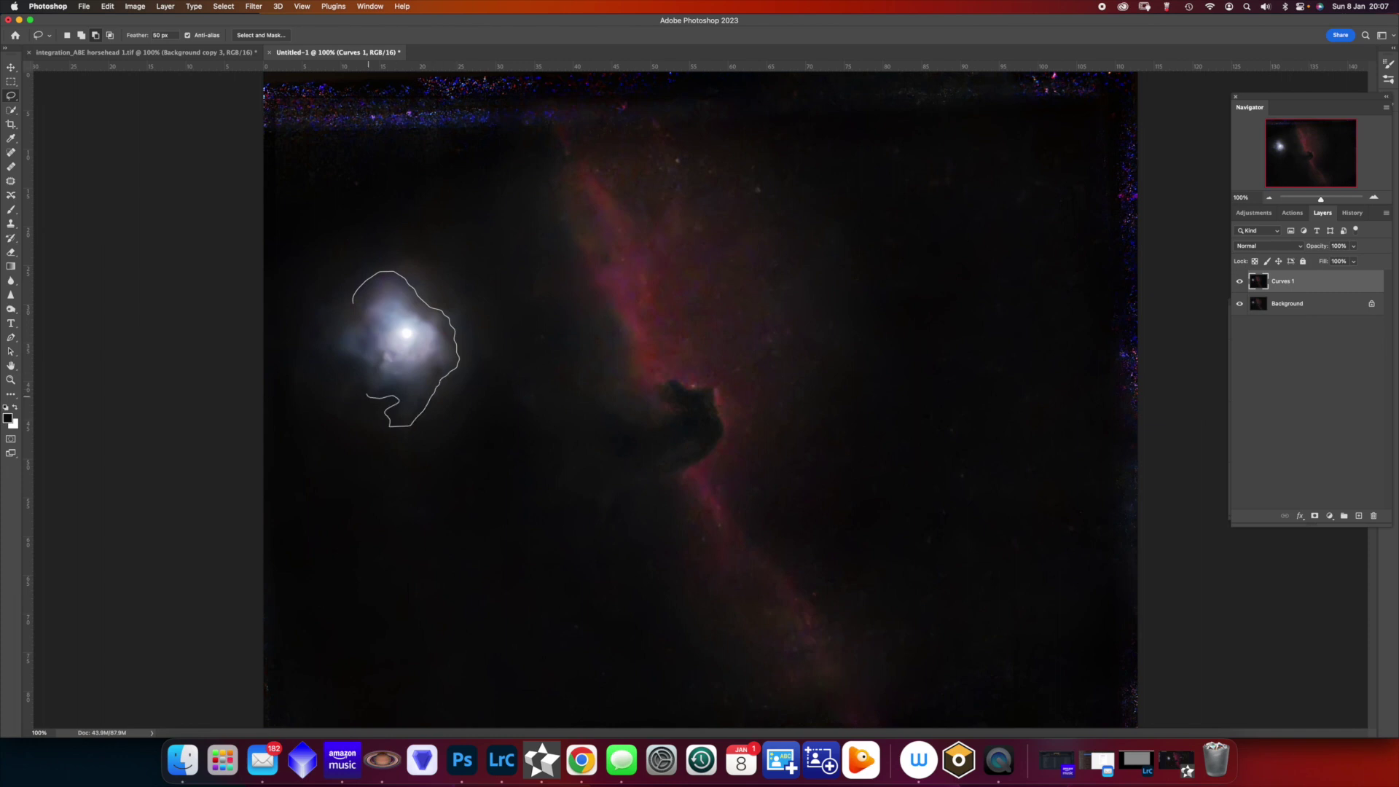
pyautogui.moveTo(321, 348); pyautogui.dragTo(352, 301)
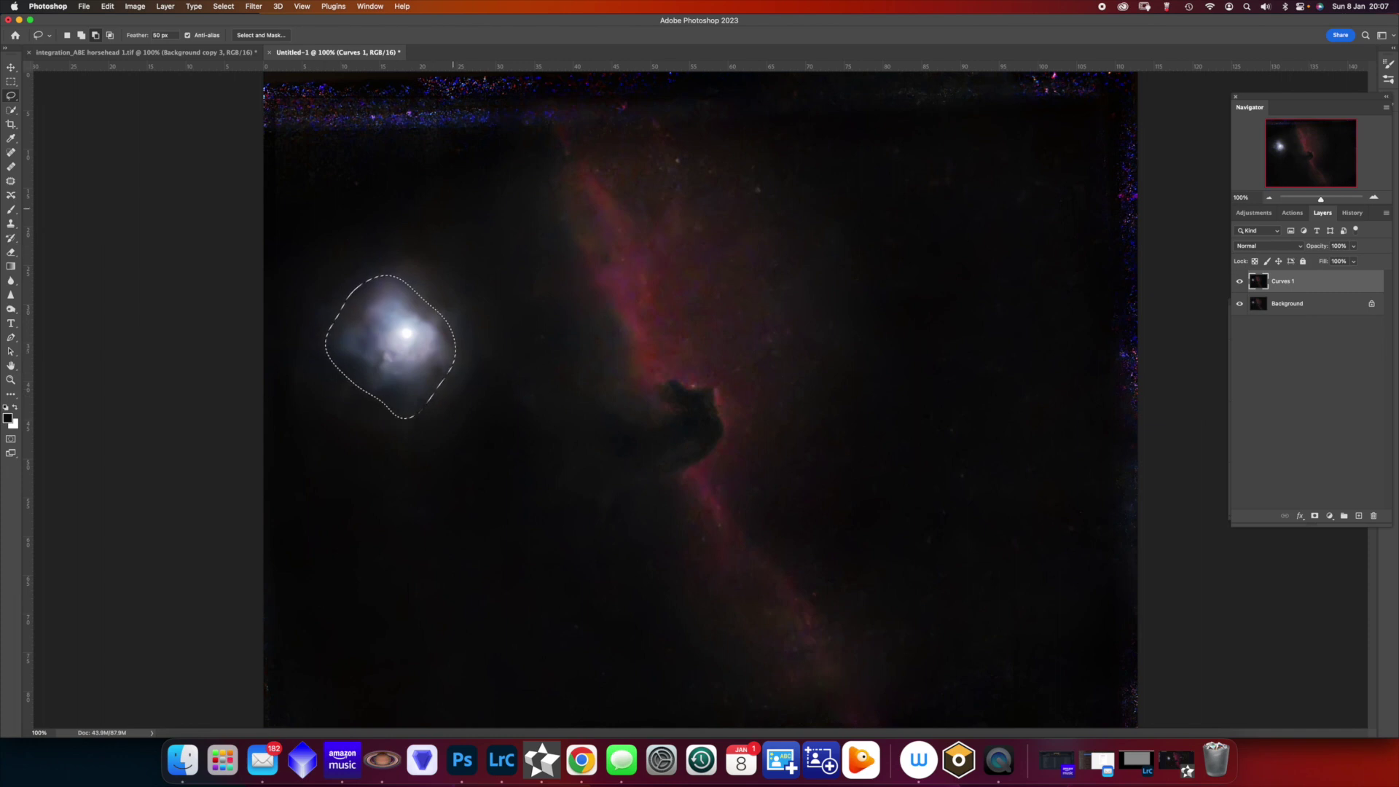
pyautogui.press('ctrl+super+f')
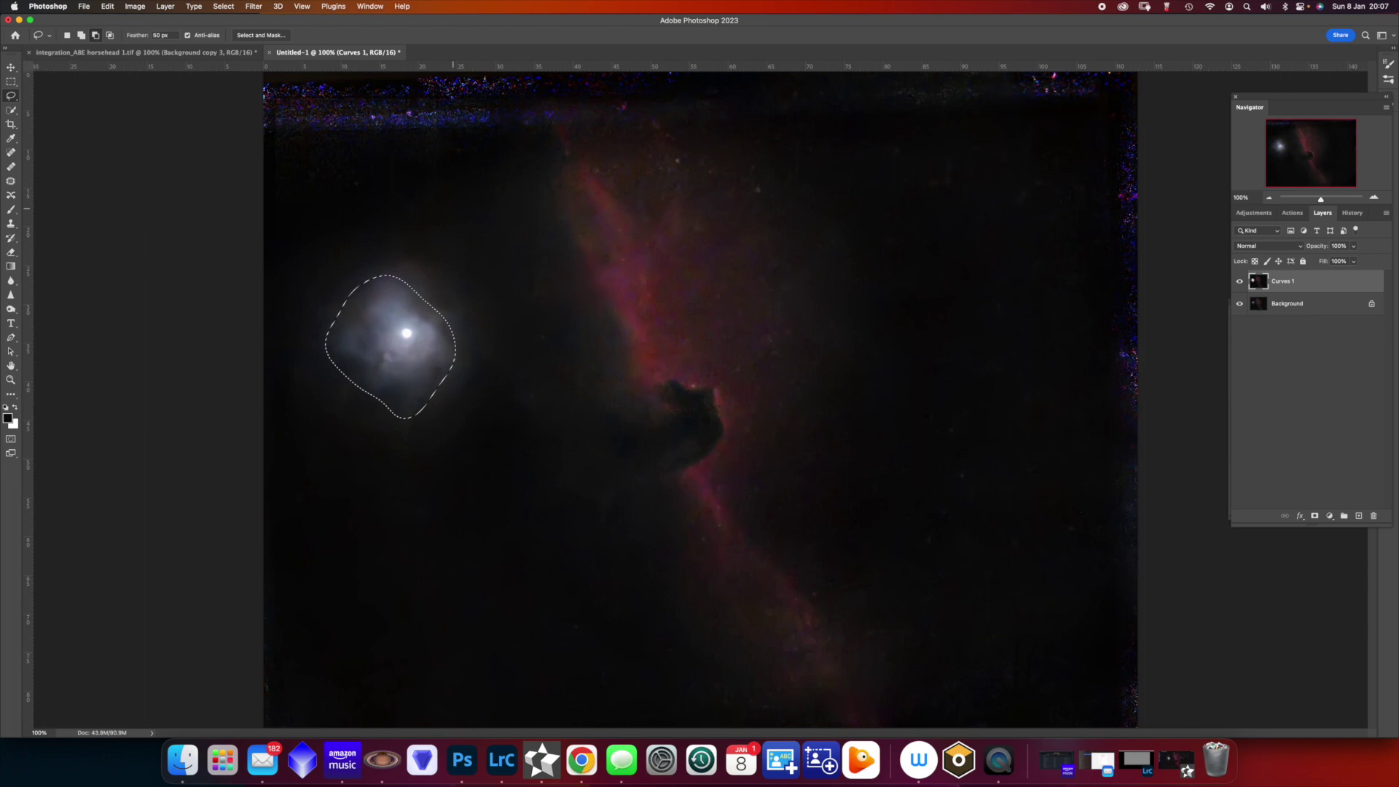
# Deselect the bright nebula and flatten Curves 1 into the Background.
pyautogui.click(224, 5)
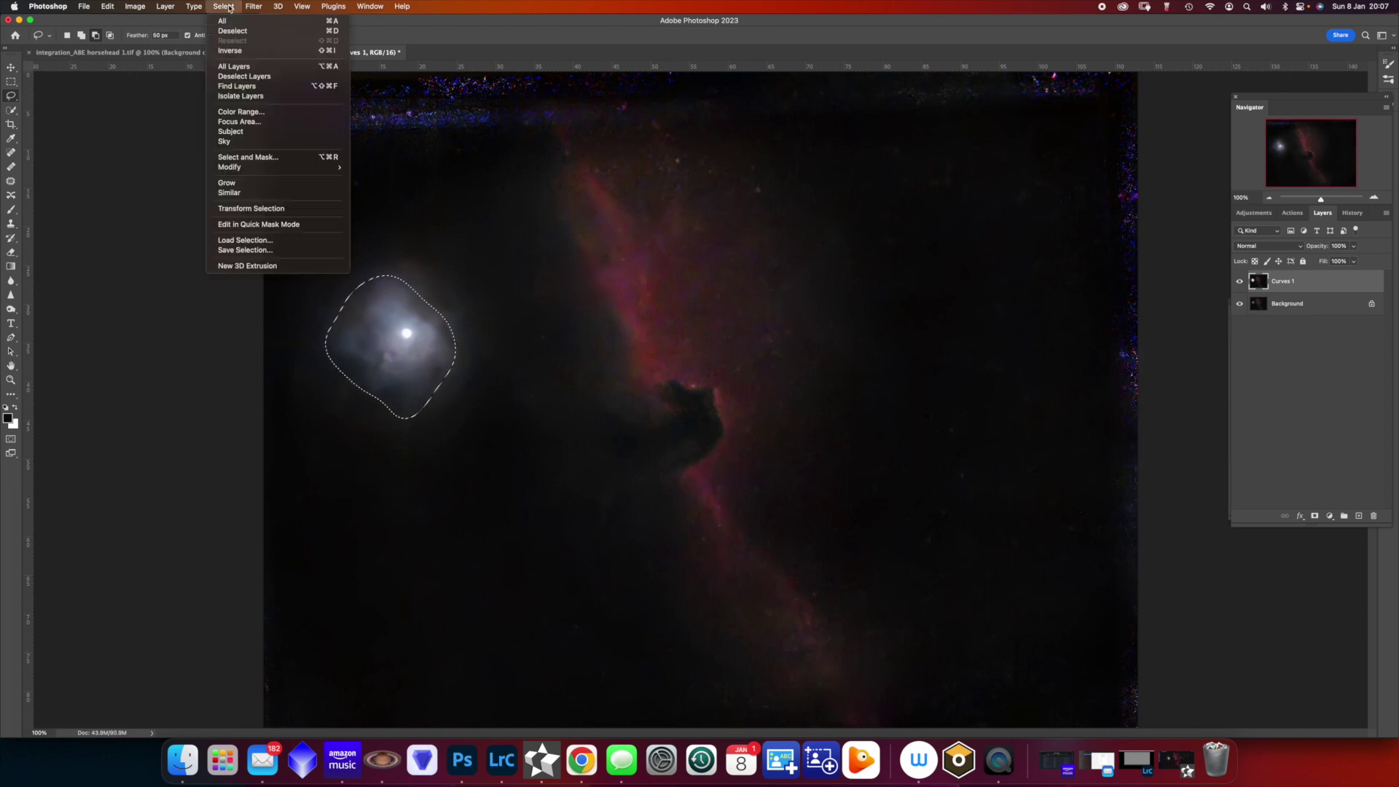
pyautogui.click(233, 33)
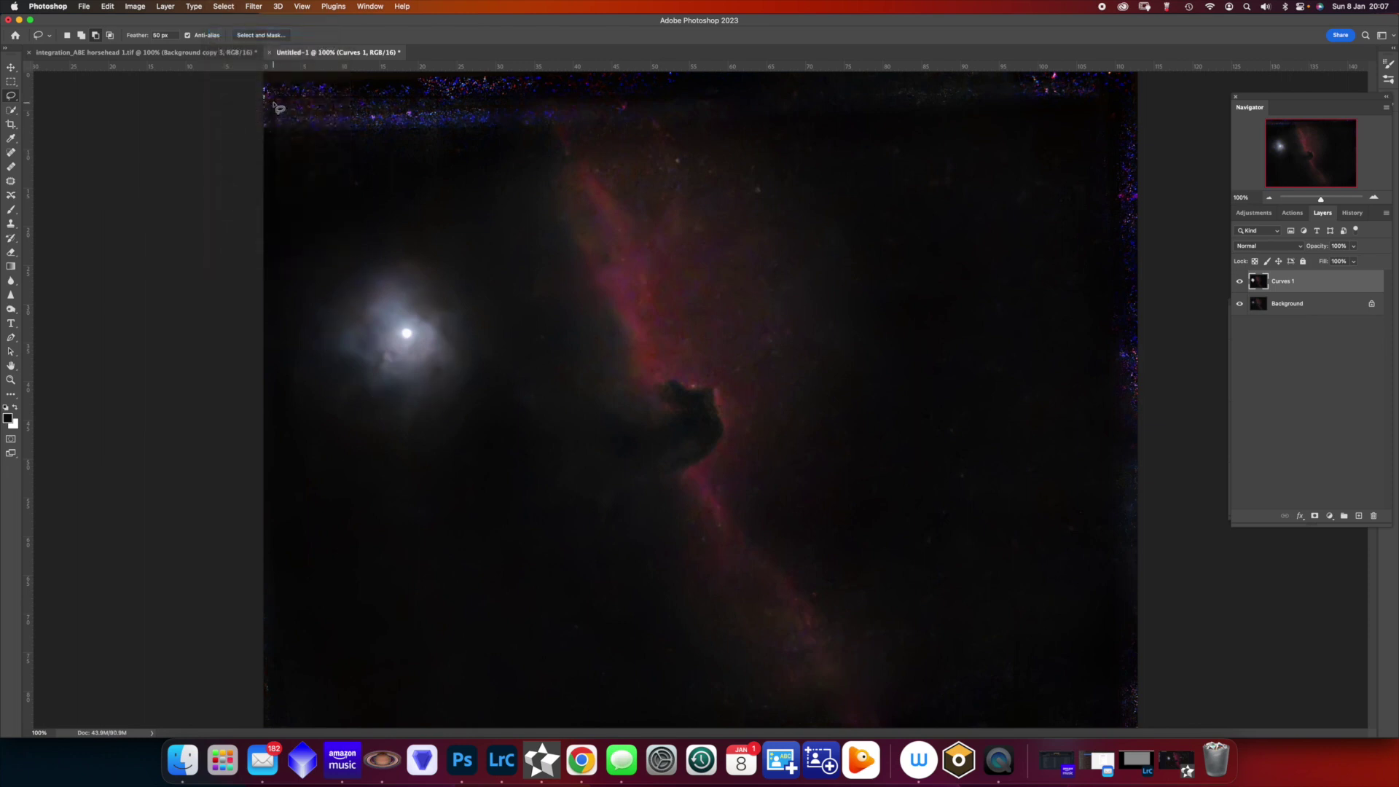
pyautogui.click(167, 9)
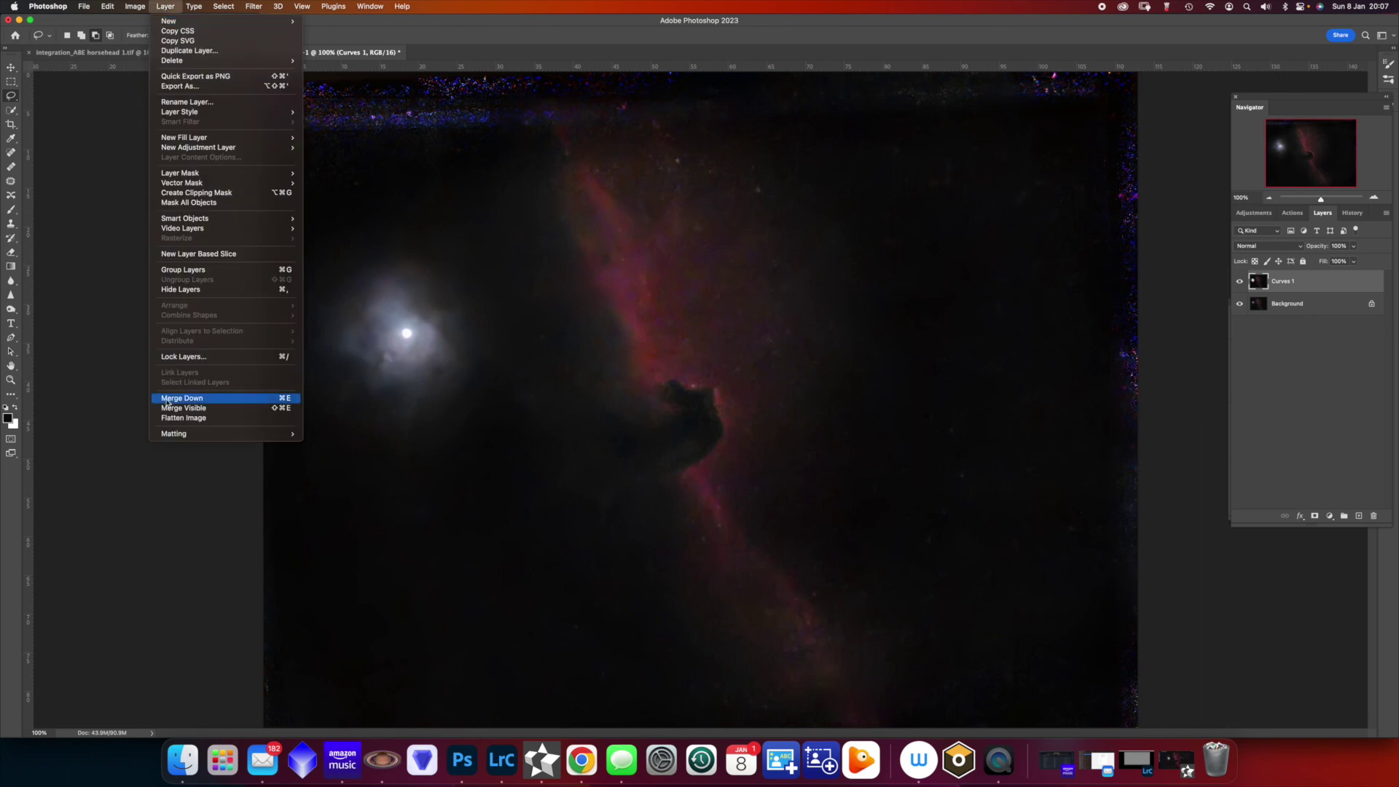
pyautogui.click(185, 418)
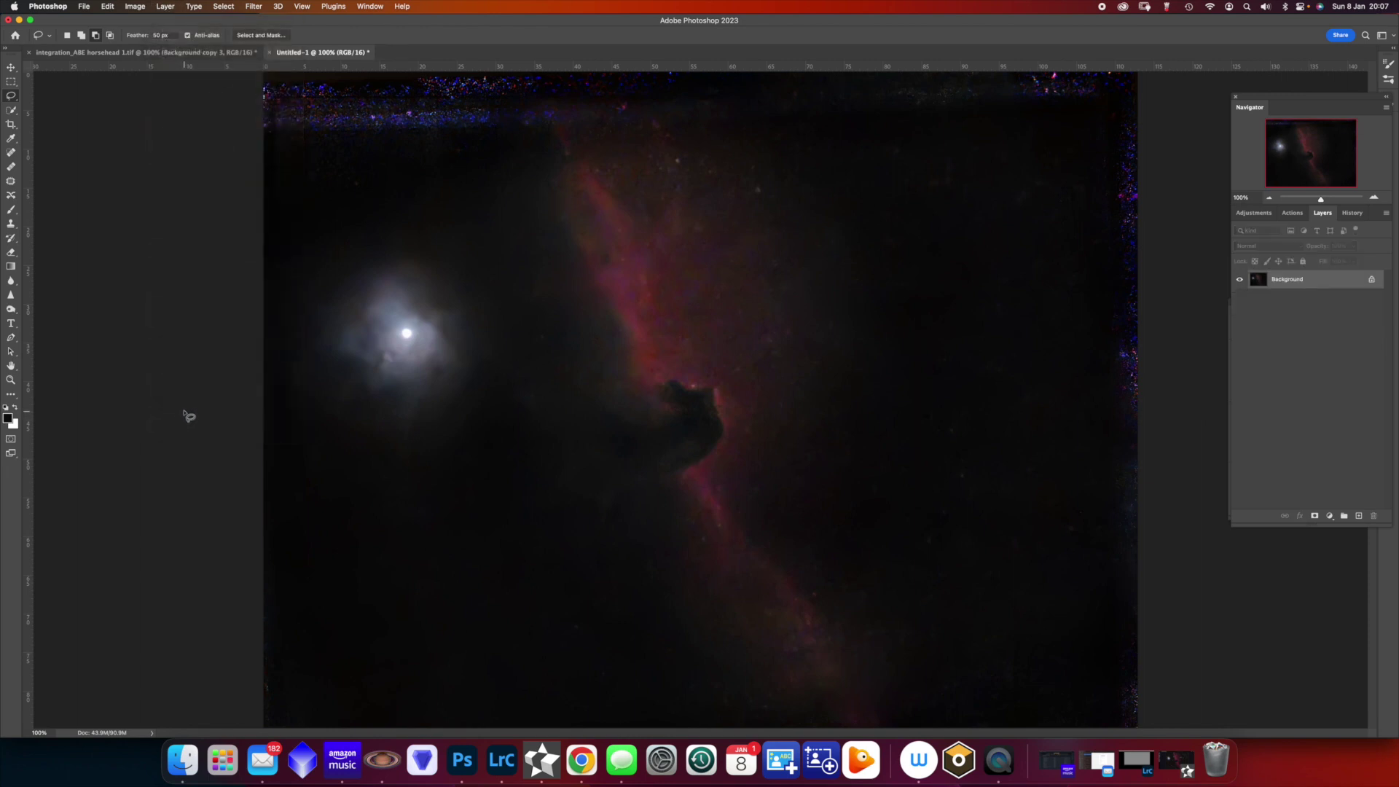
# Copy the entire starless image and paste it as a layer above Background copy 3 in integration_ABE horsehead 1.tif.
pyautogui.click(224, 7)
pyautogui.click(222, 20)
pyautogui.click(108, 7)
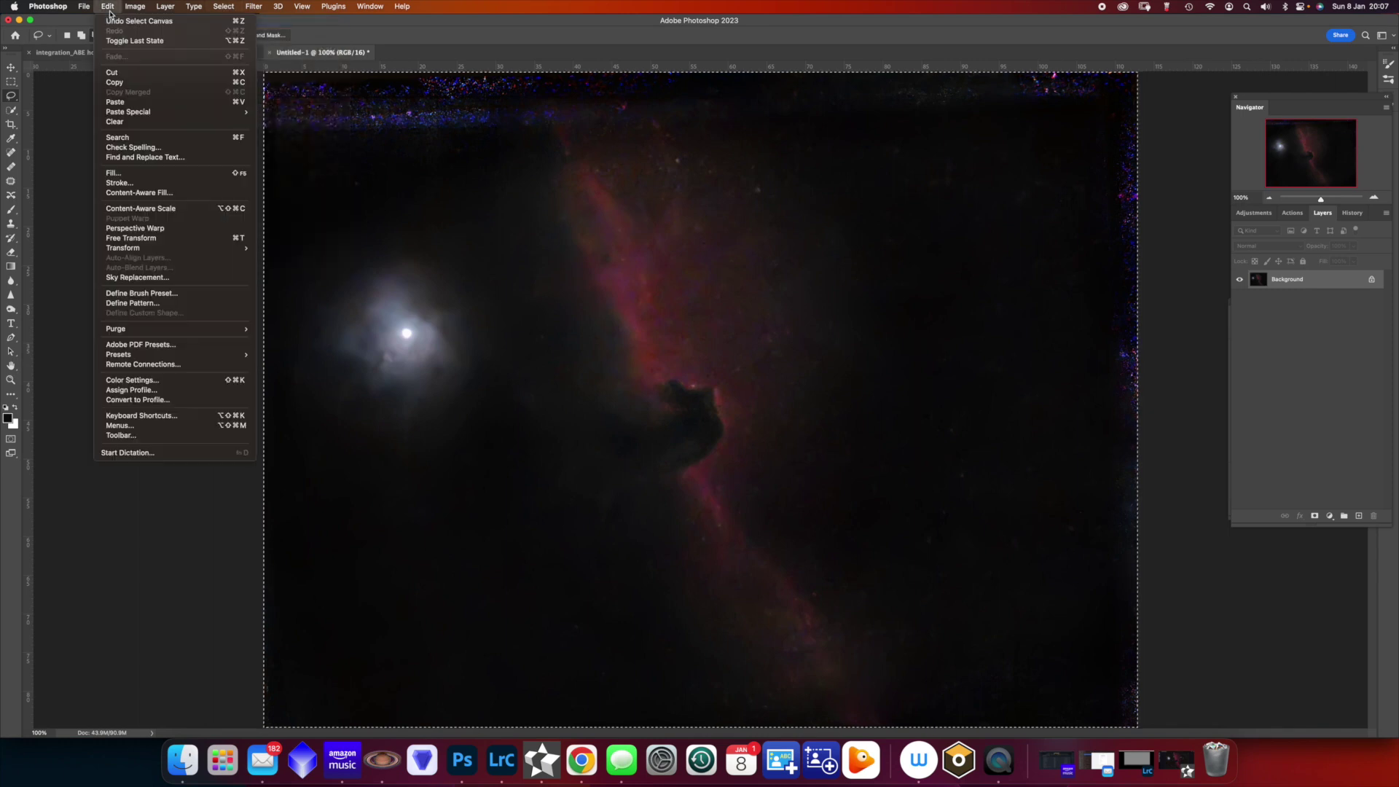
pyautogui.click(115, 83)
pyautogui.click(155, 55)
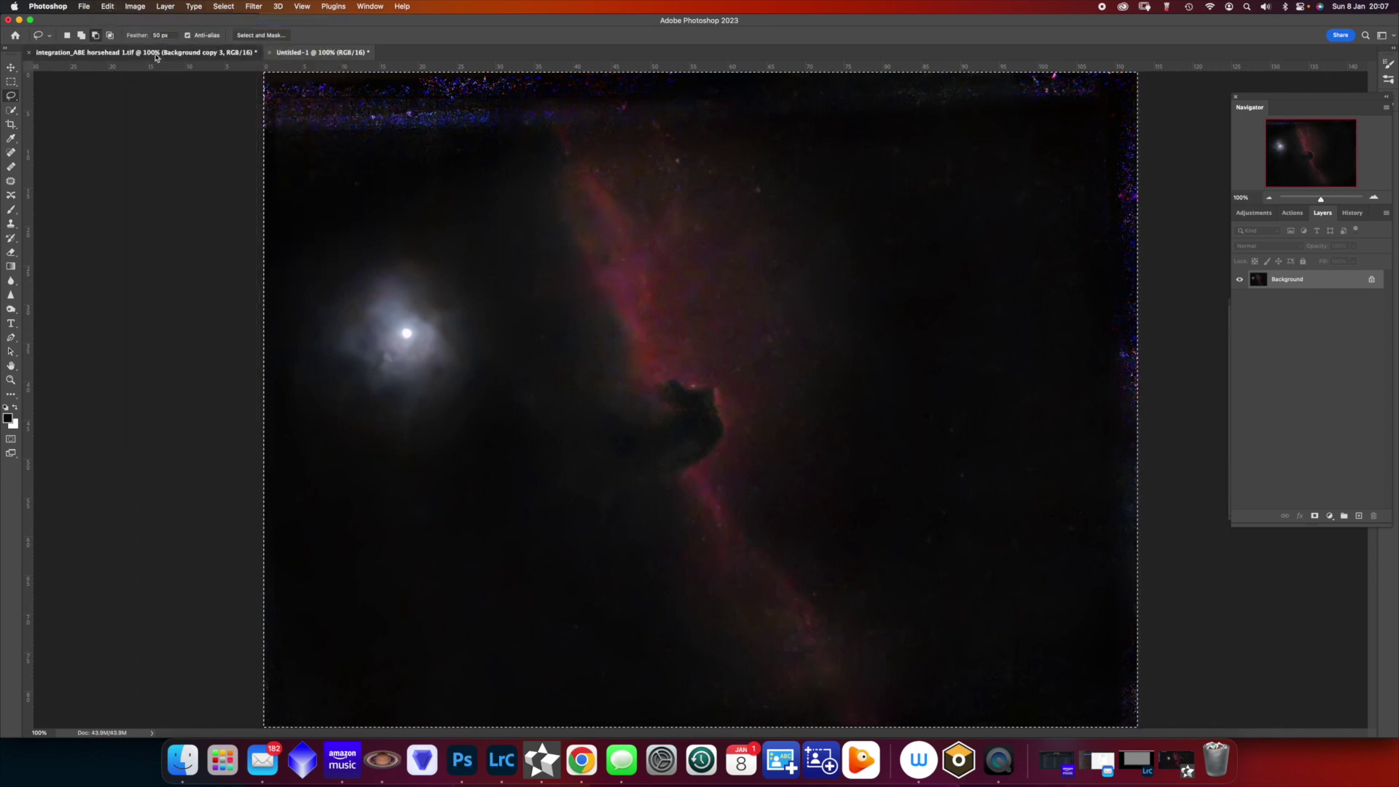
pyautogui.click(107, 6)
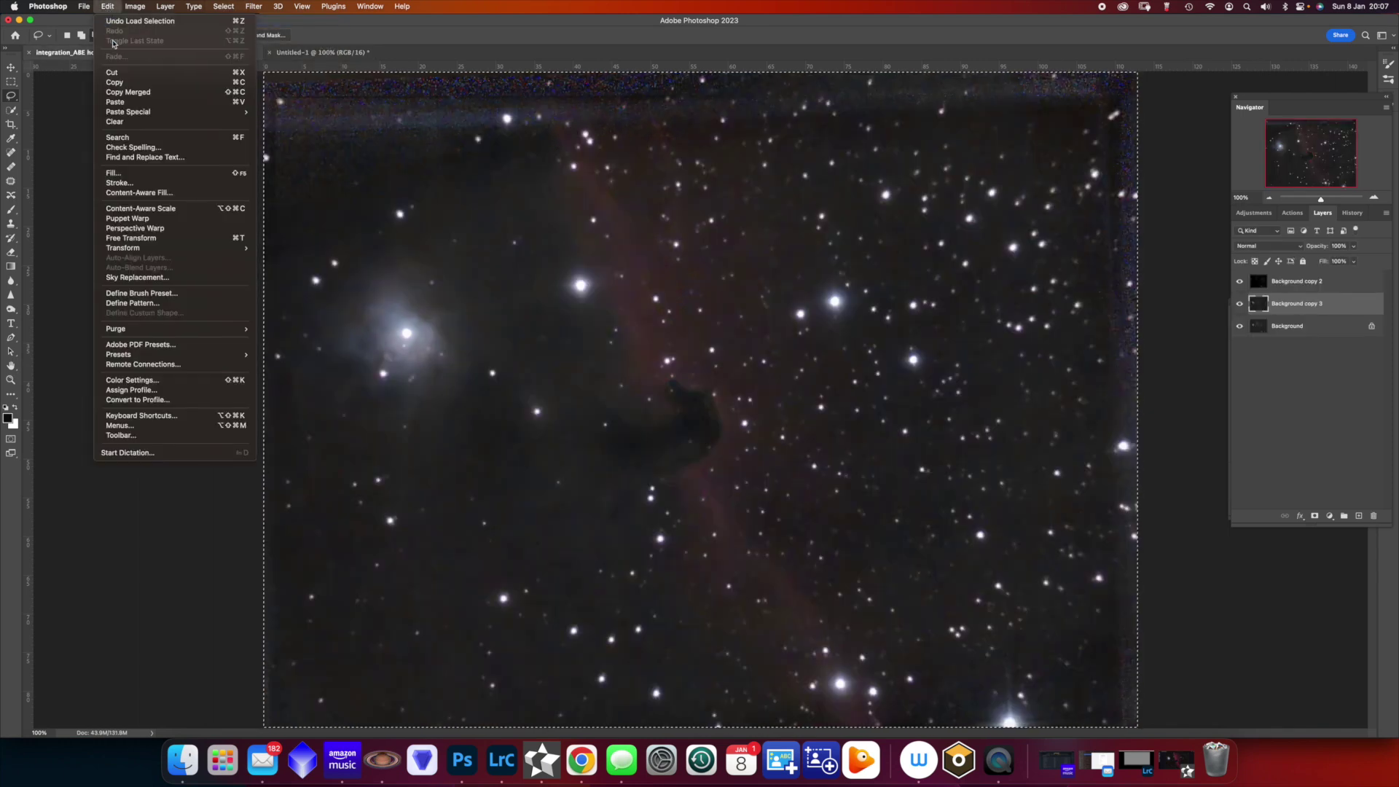
pyautogui.click(117, 102)
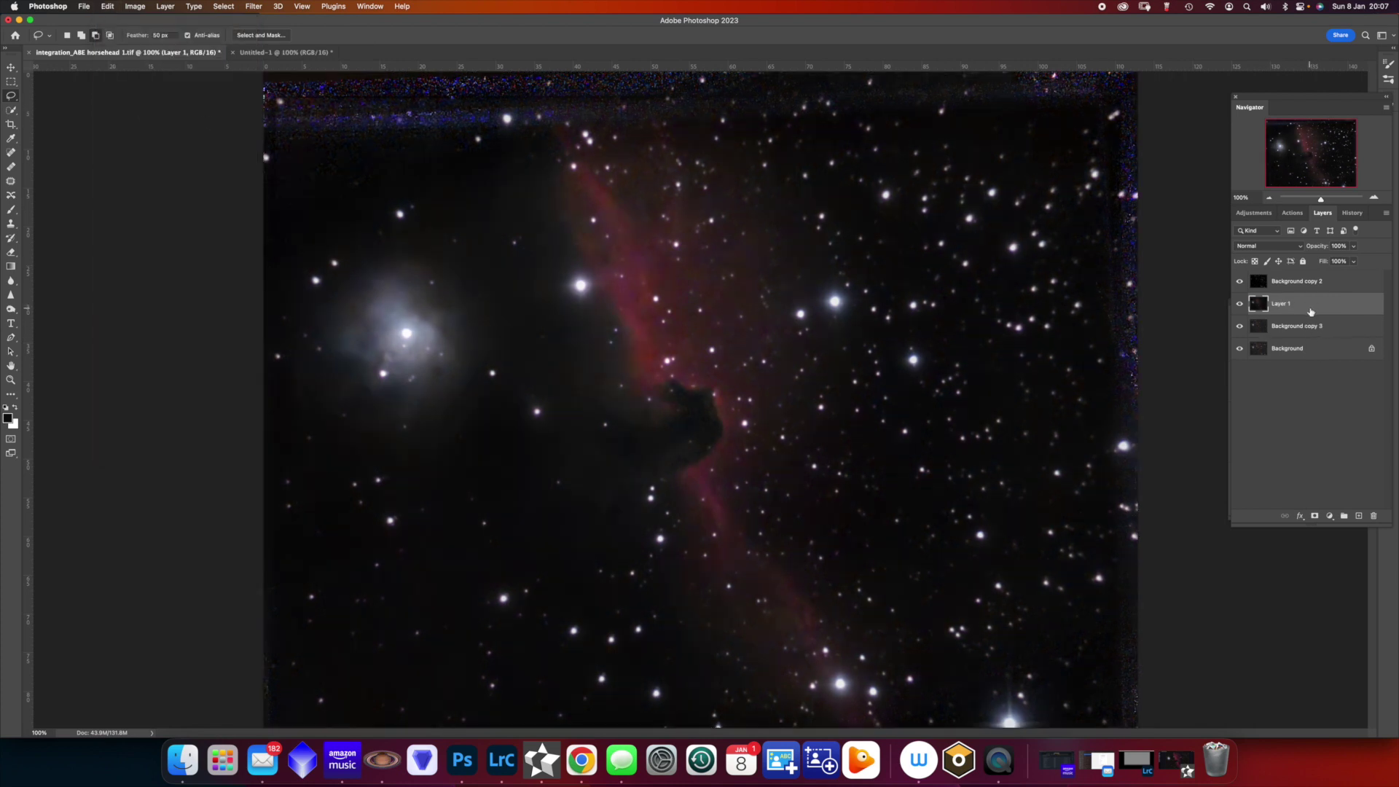
# Return to the Untitled-1 document and deselect the whole canvas.
pyautogui.hotkey('ctrl', 'Tab')
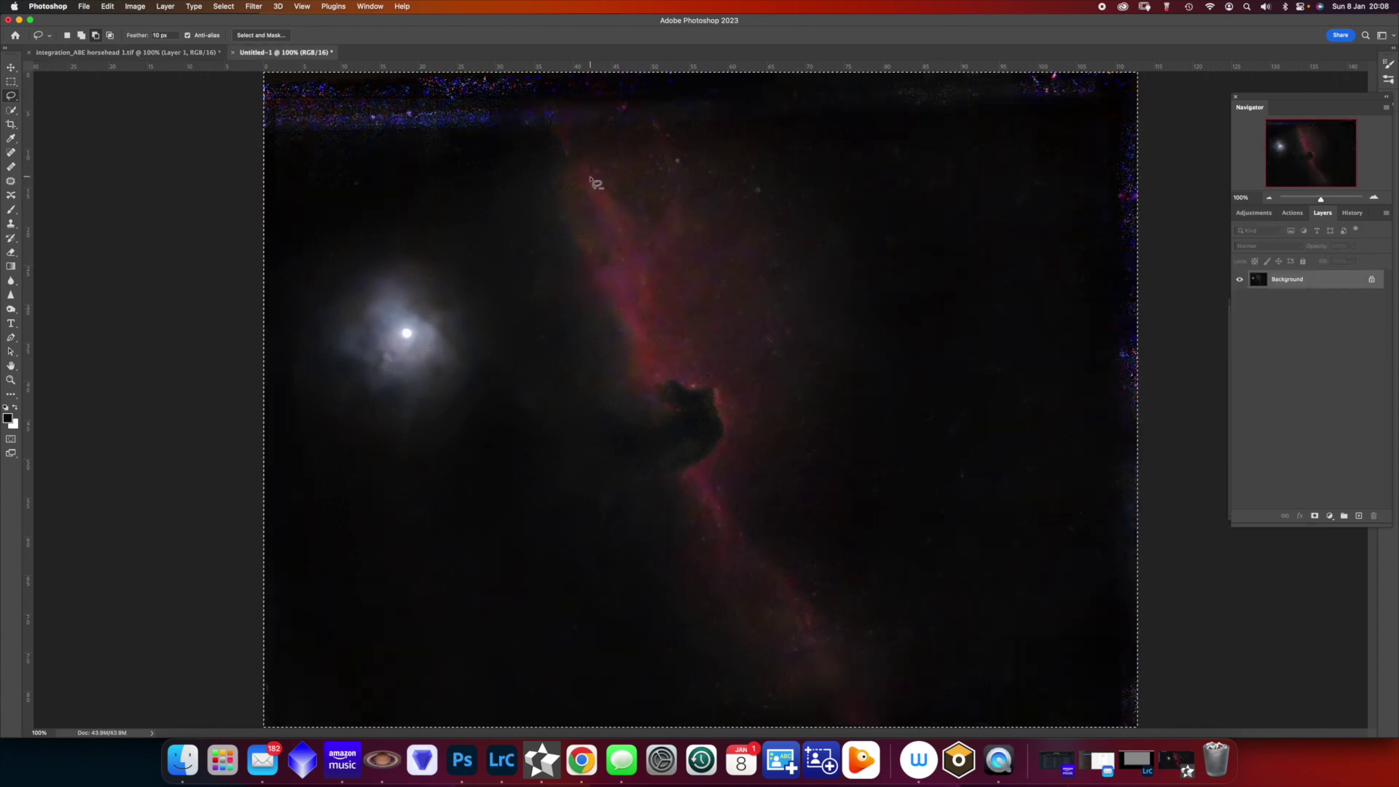
pyautogui.click(224, 6)
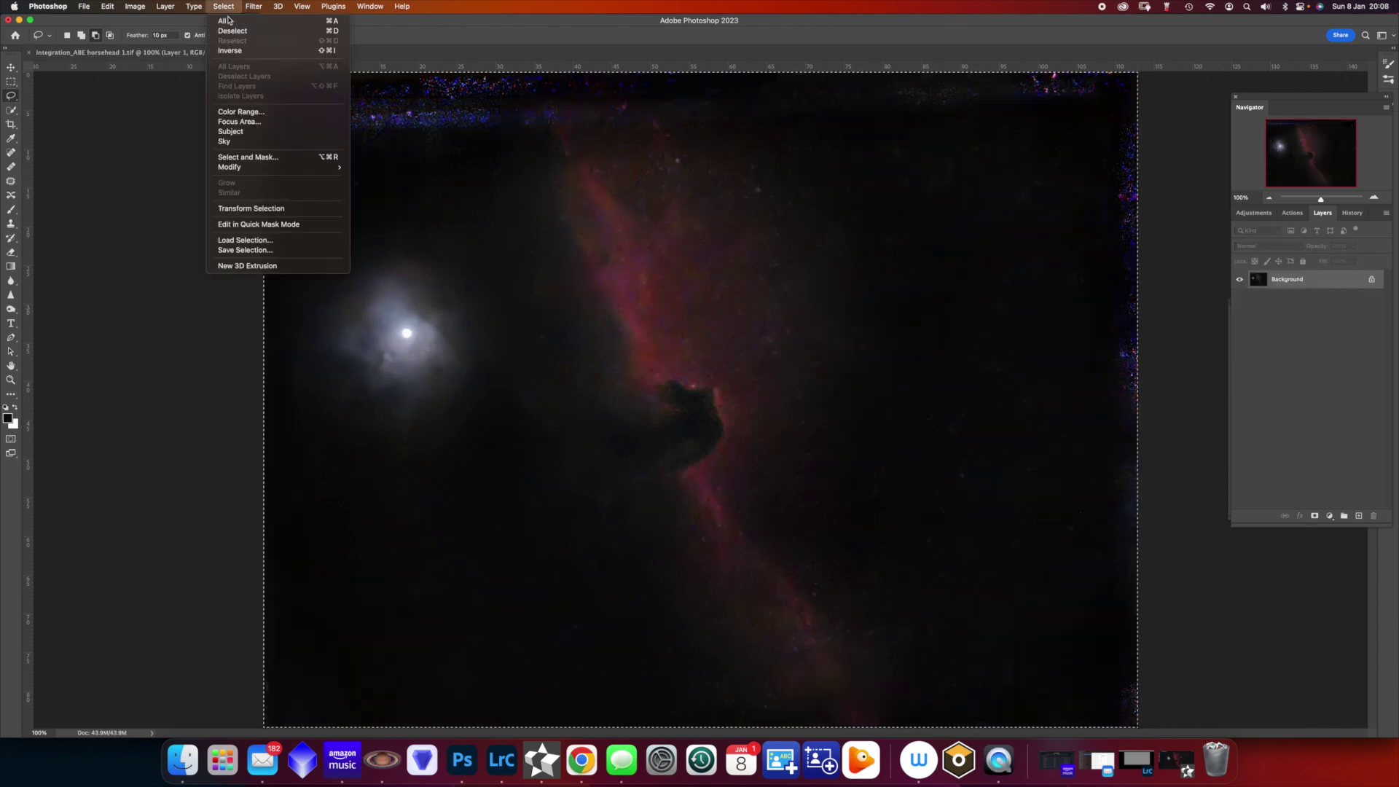
pyautogui.click(230, 32)
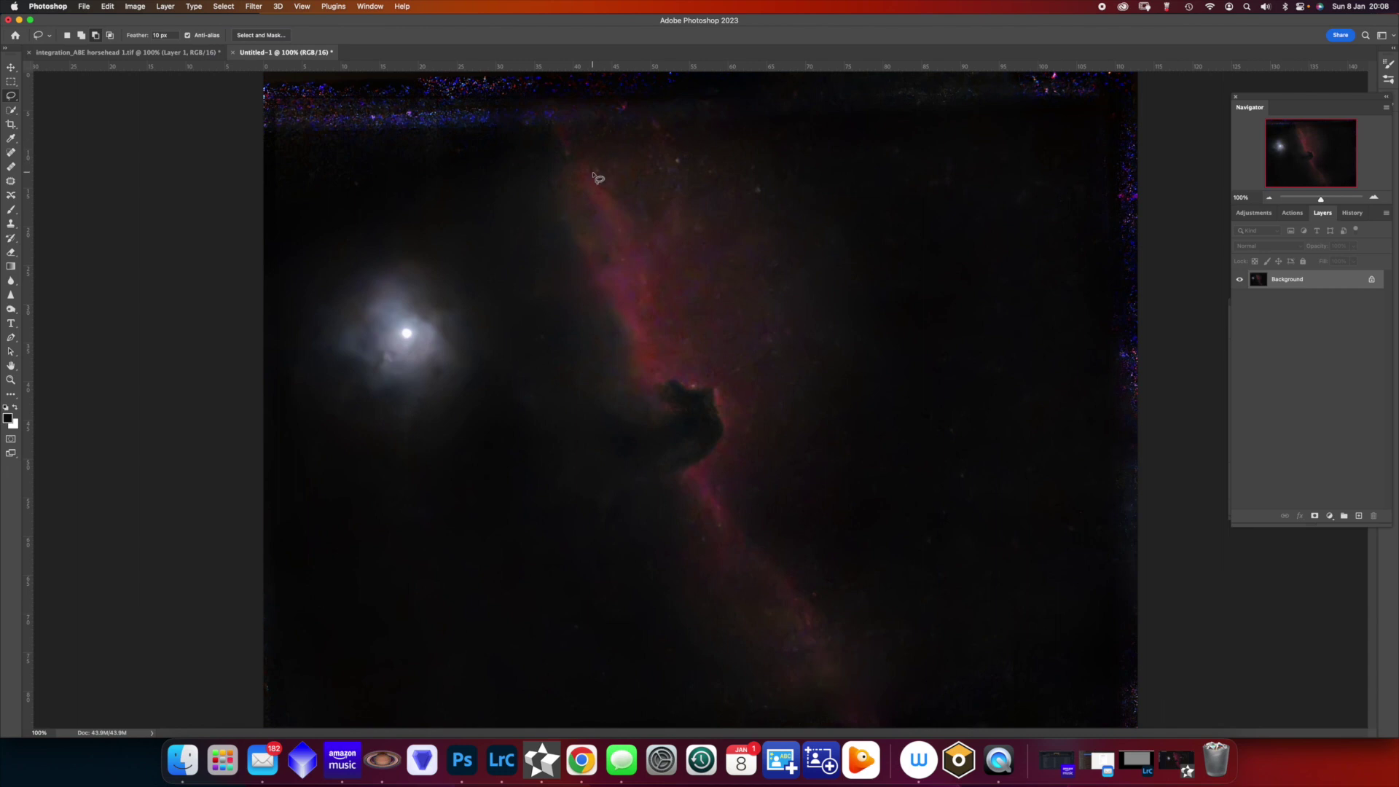
# Lasso the bright red filaments above and below the Horsehead with a 10 px feather and copy them to a new layer.
pyautogui.moveTo(588, 171)
pyautogui.mouseDown()
pyautogui.moveTo(641, 261)
pyautogui.moveTo(641, 312)
pyautogui.moveTo(667, 373)
pyautogui.moveTo(656, 388)
pyautogui.moveTo(623, 256)
pyautogui.moveTo(588, 170)
pyautogui.mouseUp()
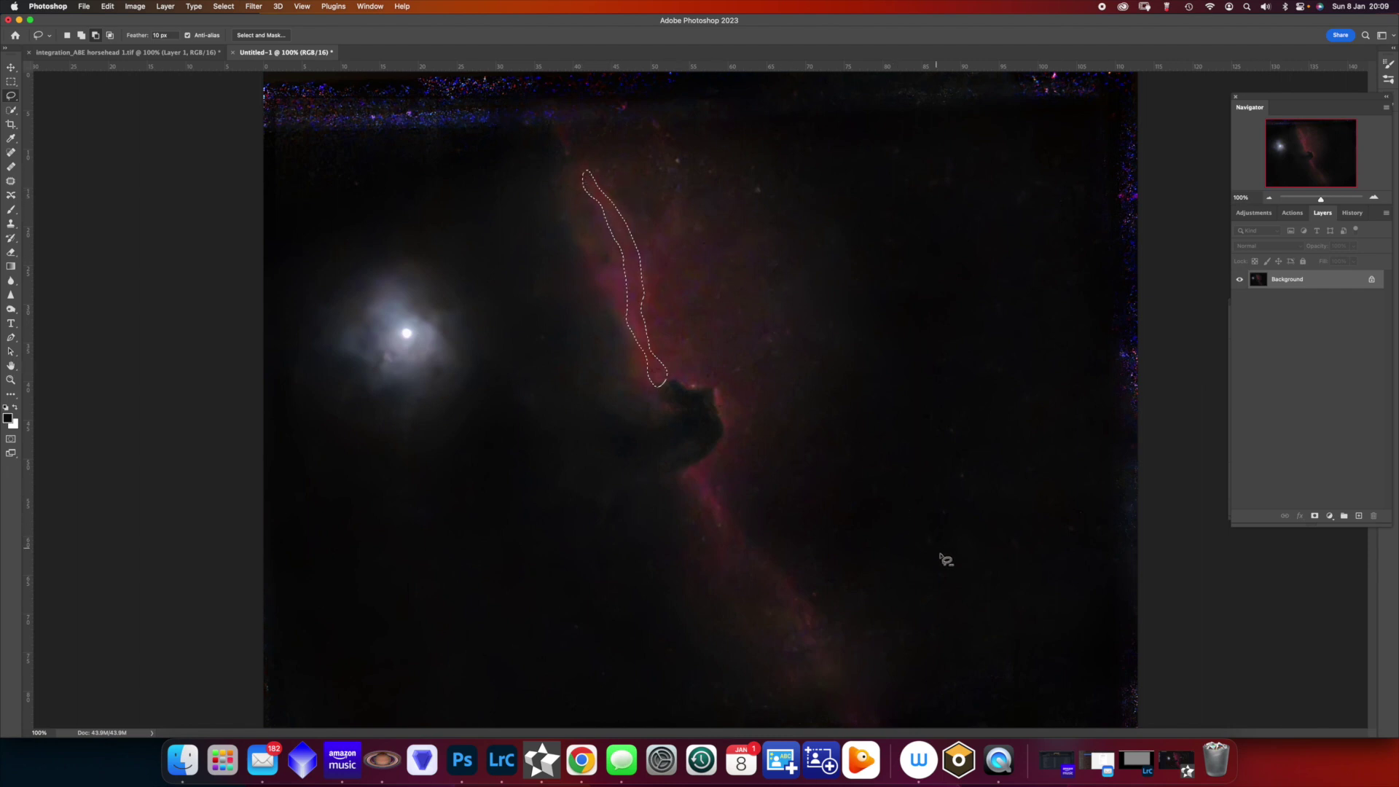
pyautogui.moveTo(708, 469)
pyautogui.mouseDown()
pyautogui.moveTo(812, 621)
pyautogui.moveTo(732, 543)
pyautogui.moveTo(723, 586)
pyautogui.moveTo(716, 545)
pyautogui.moveTo(681, 491)
pyautogui.moveTo(709, 471)
pyautogui.mouseUp()
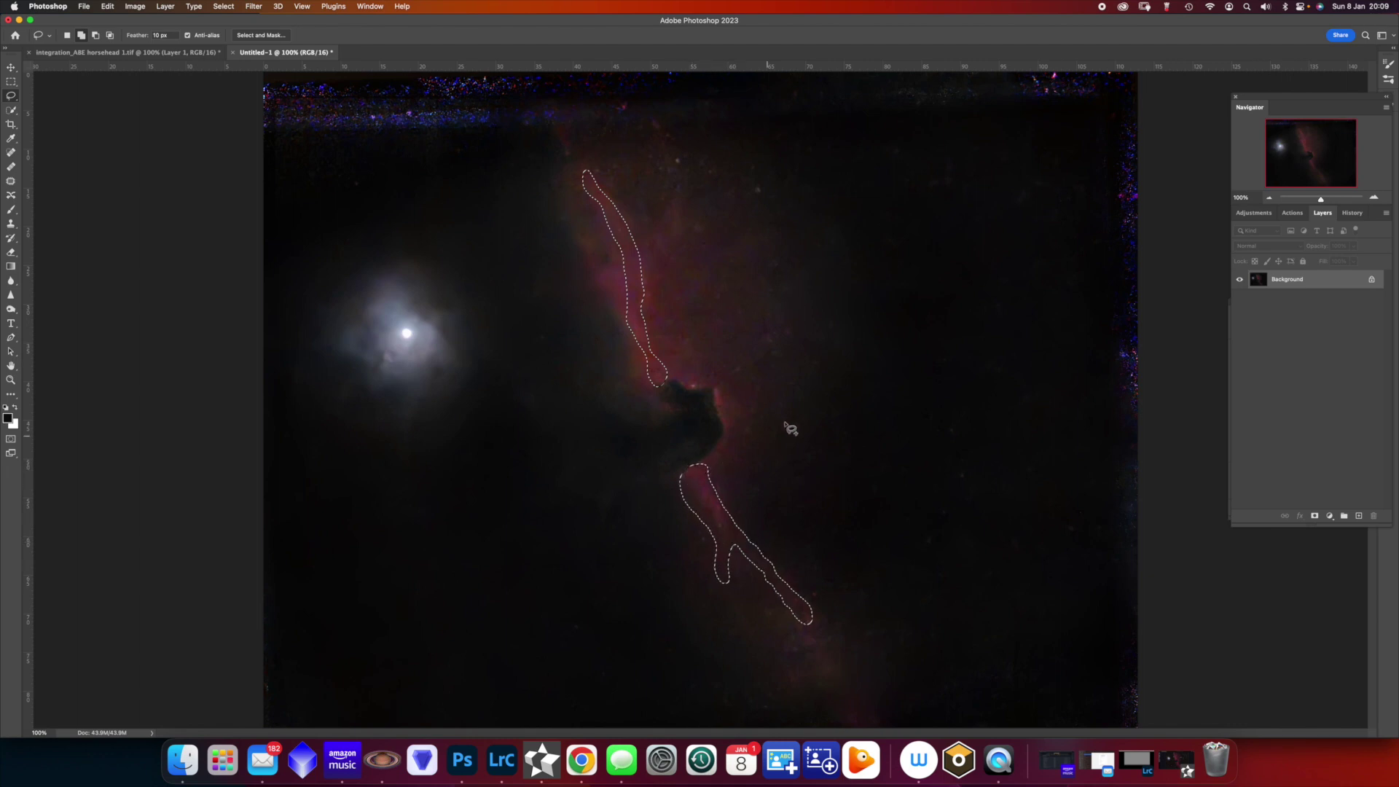
pyautogui.click(166, 7)
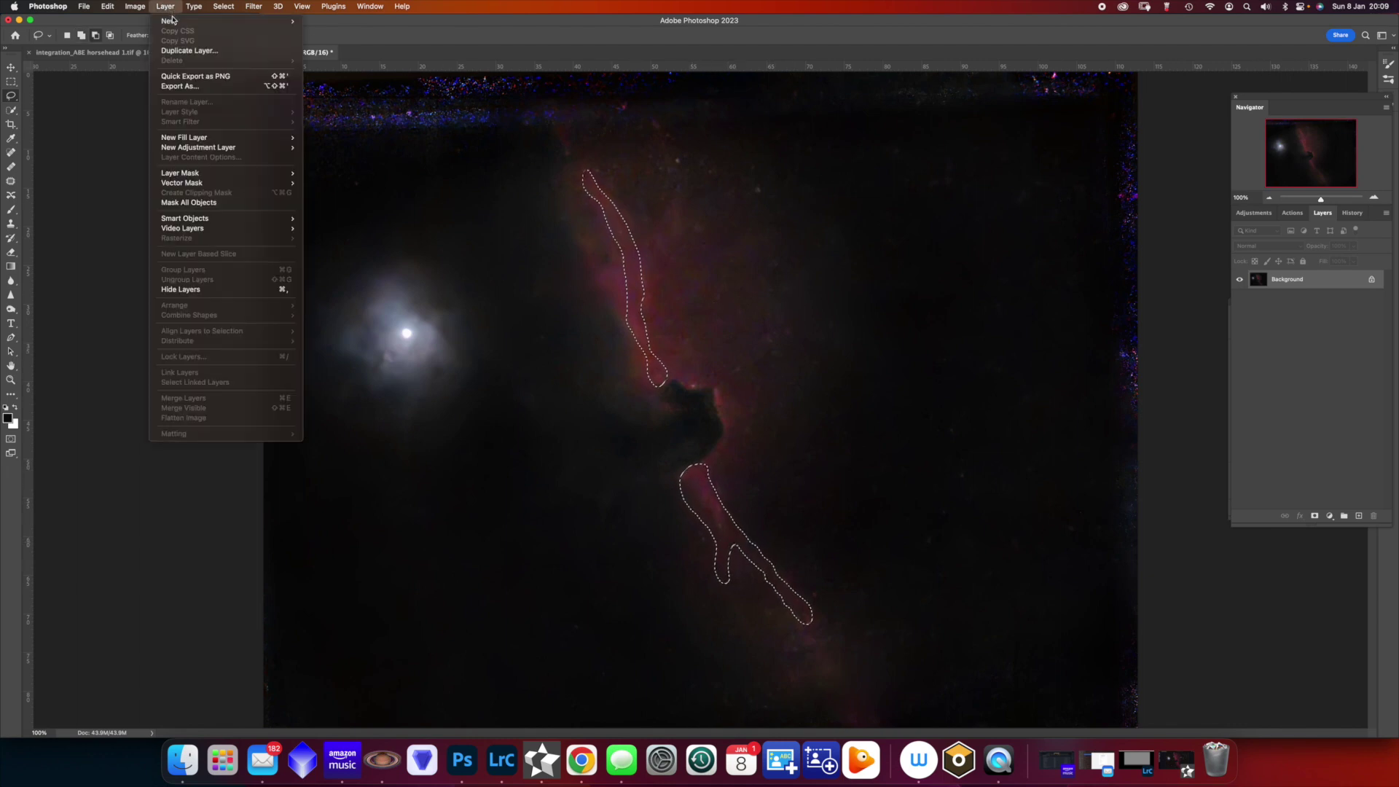
pyautogui.moveTo(175, 21)
pyautogui.click(337, 115)
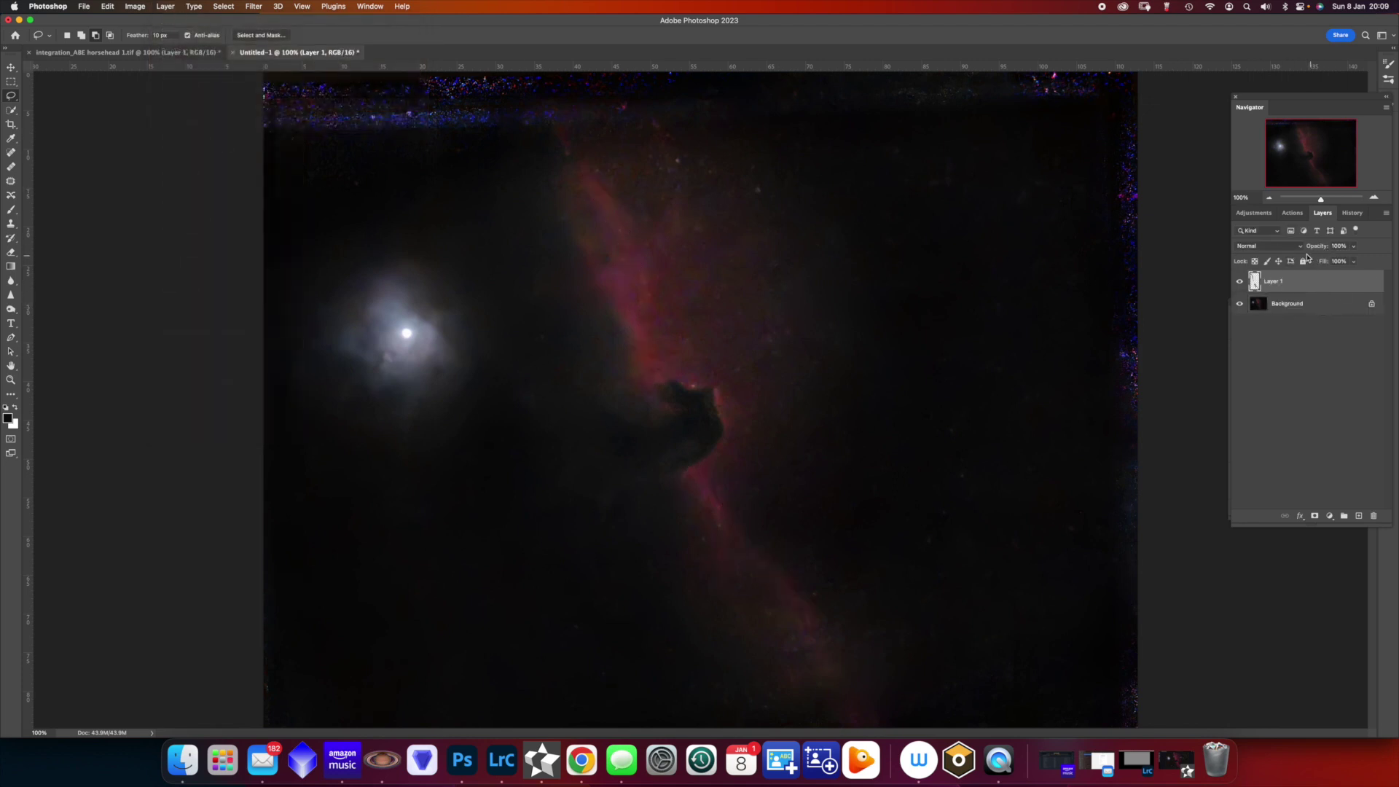
# Load the pixels of Layer 1, the red filaments, as a selection.
pyautogui.click(1259, 214)
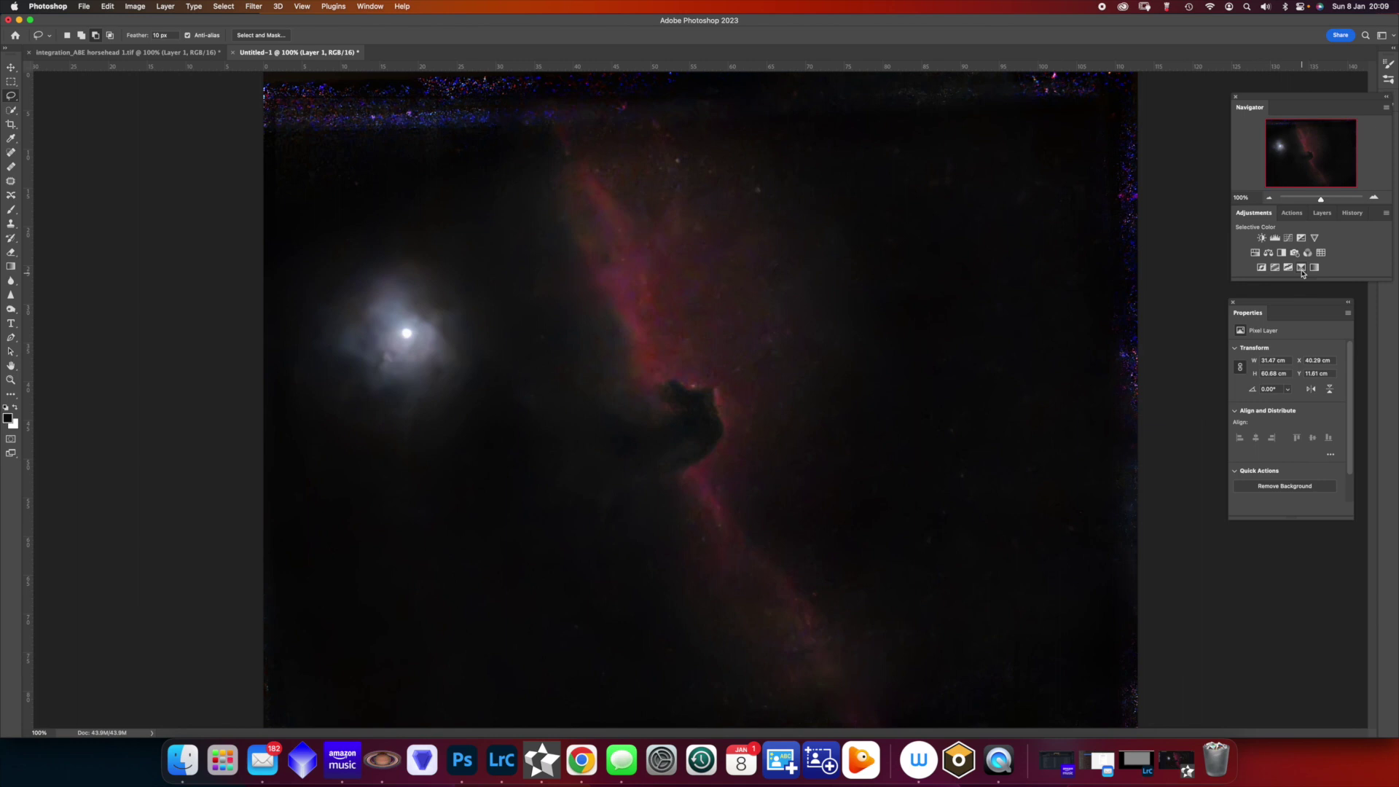
pyautogui.click(1322, 214)
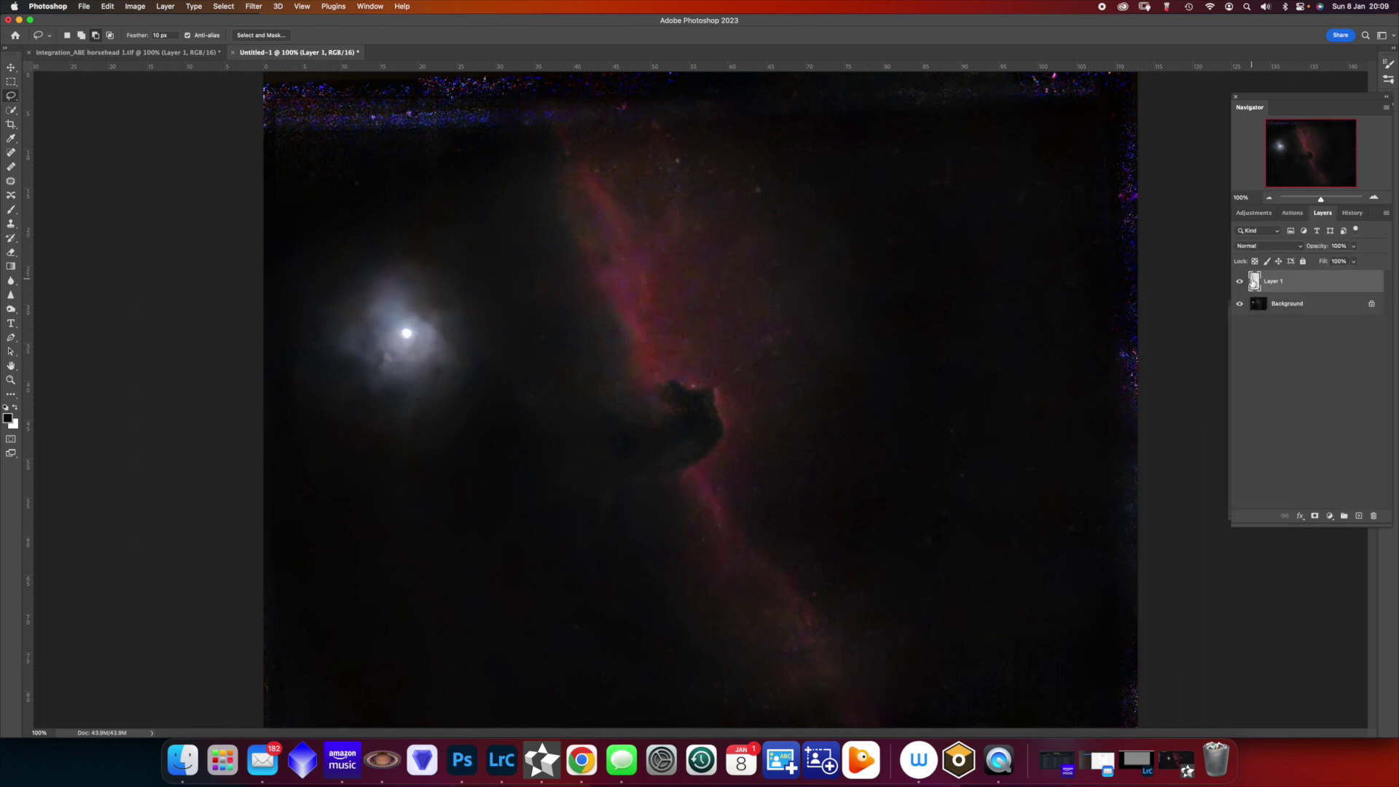
pyautogui.rightClick(1253, 281)
pyautogui.click(1274, 315)
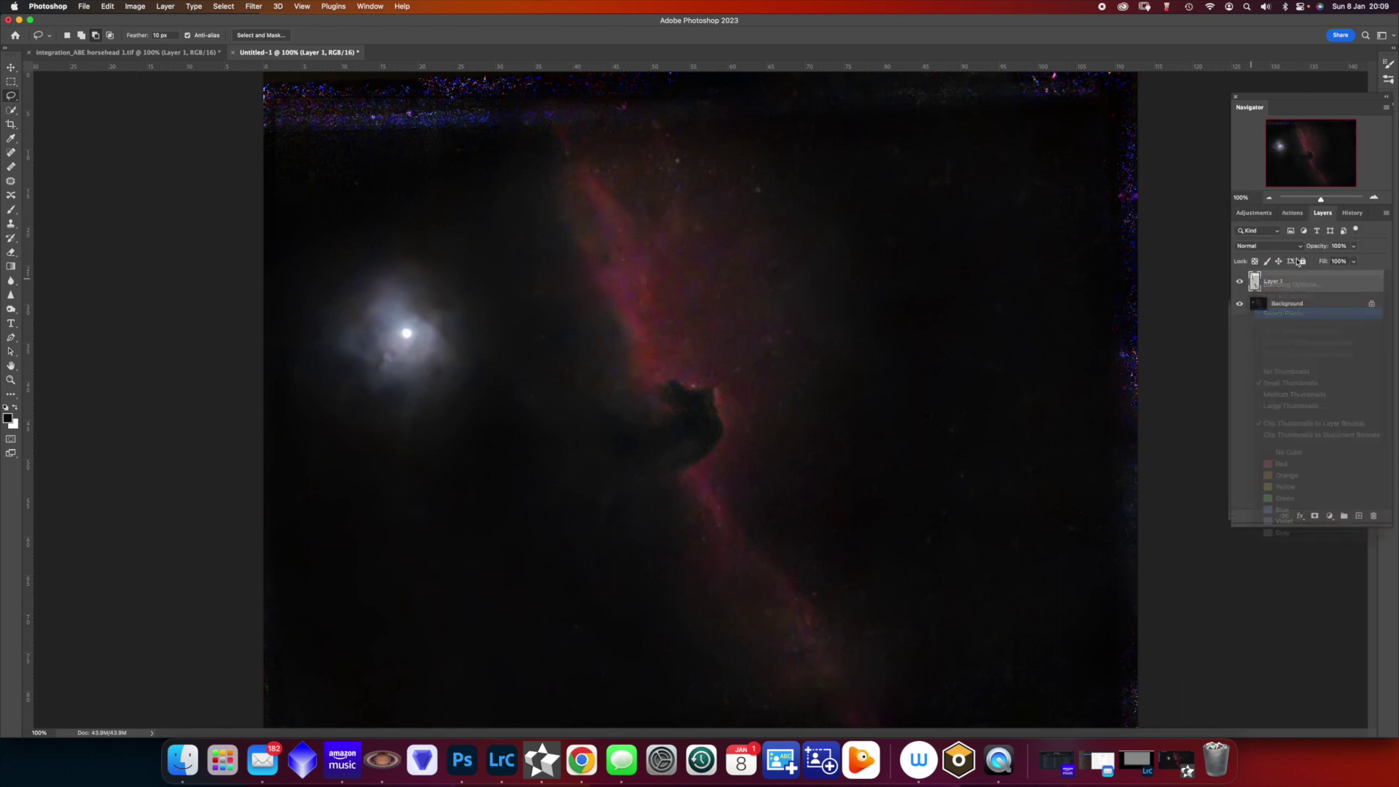
# Add a Curves adjustment masked to the filament selection and raise the RGB curve's midtones and highlights to brighten the red filaments.
pyautogui.click(1271, 212)
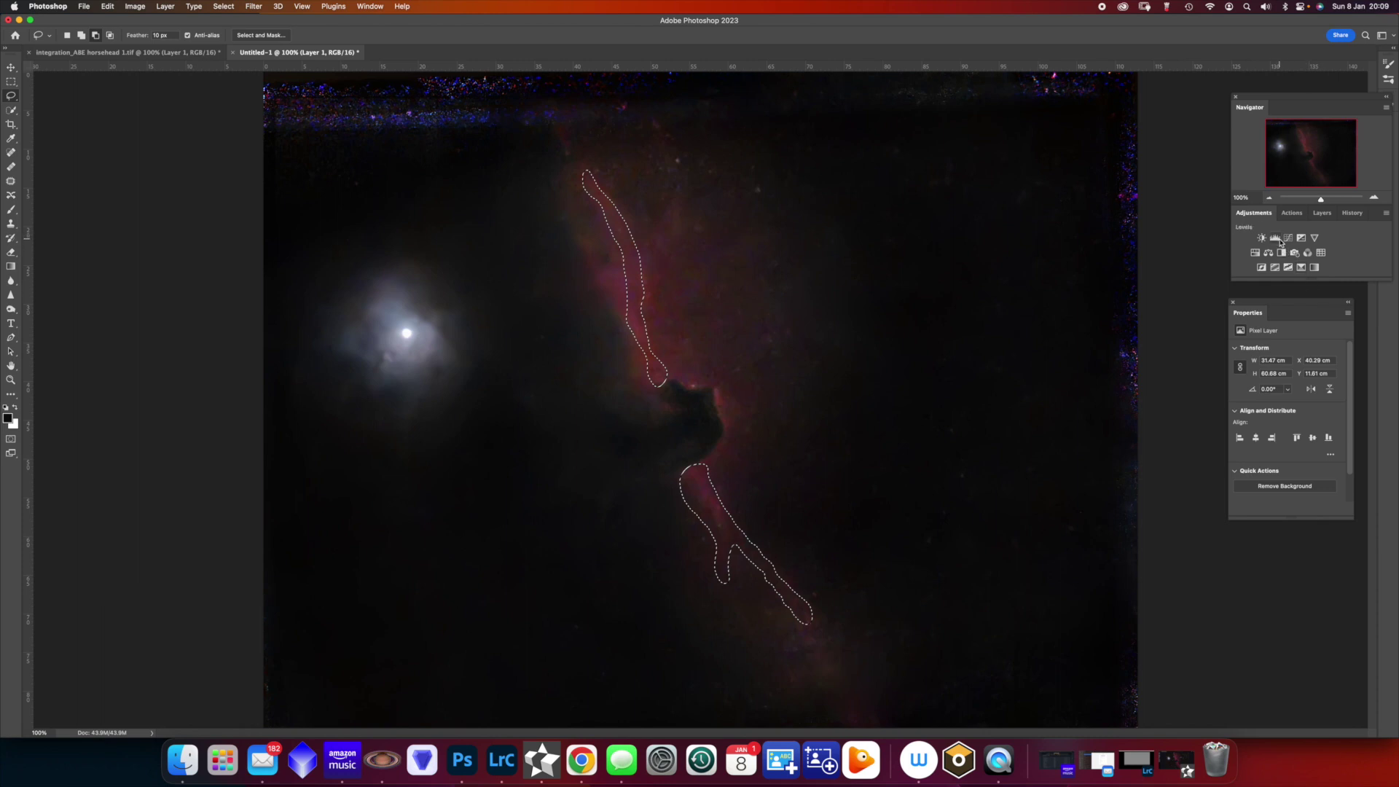
pyautogui.click(1287, 238)
pyautogui.moveTo(1309, 402)
pyautogui.mouseDown()
pyautogui.moveTo(1275, 434)
pyautogui.moveTo(1293, 404)
pyautogui.mouseUp()
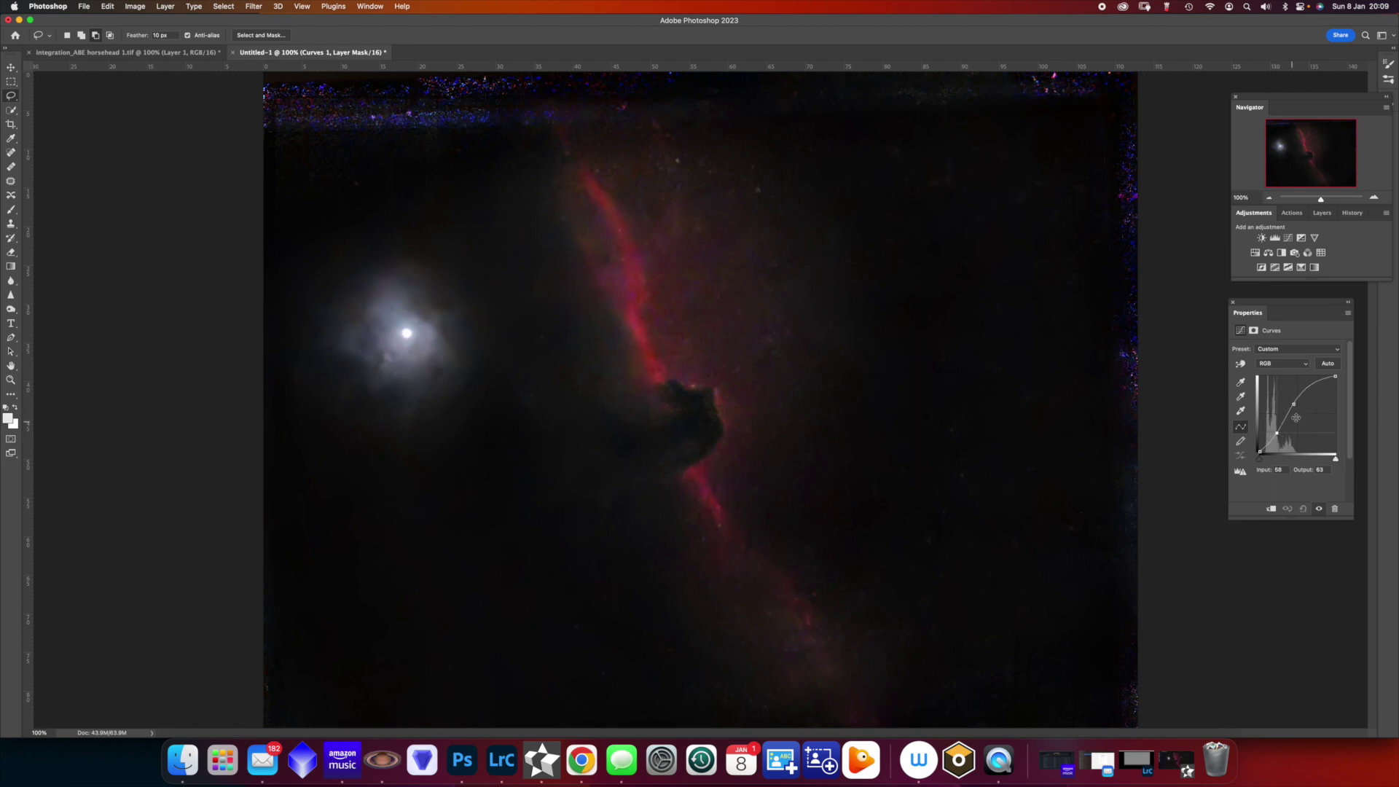
pyautogui.moveTo(1293, 405); pyautogui.dragTo(1296, 404)
pyautogui.moveTo(1308, 383); pyautogui.dragTo(1311, 382)
pyautogui.moveTo(1310, 383); pyautogui.dragTo(1307, 391)
pyautogui.click(1321, 213)
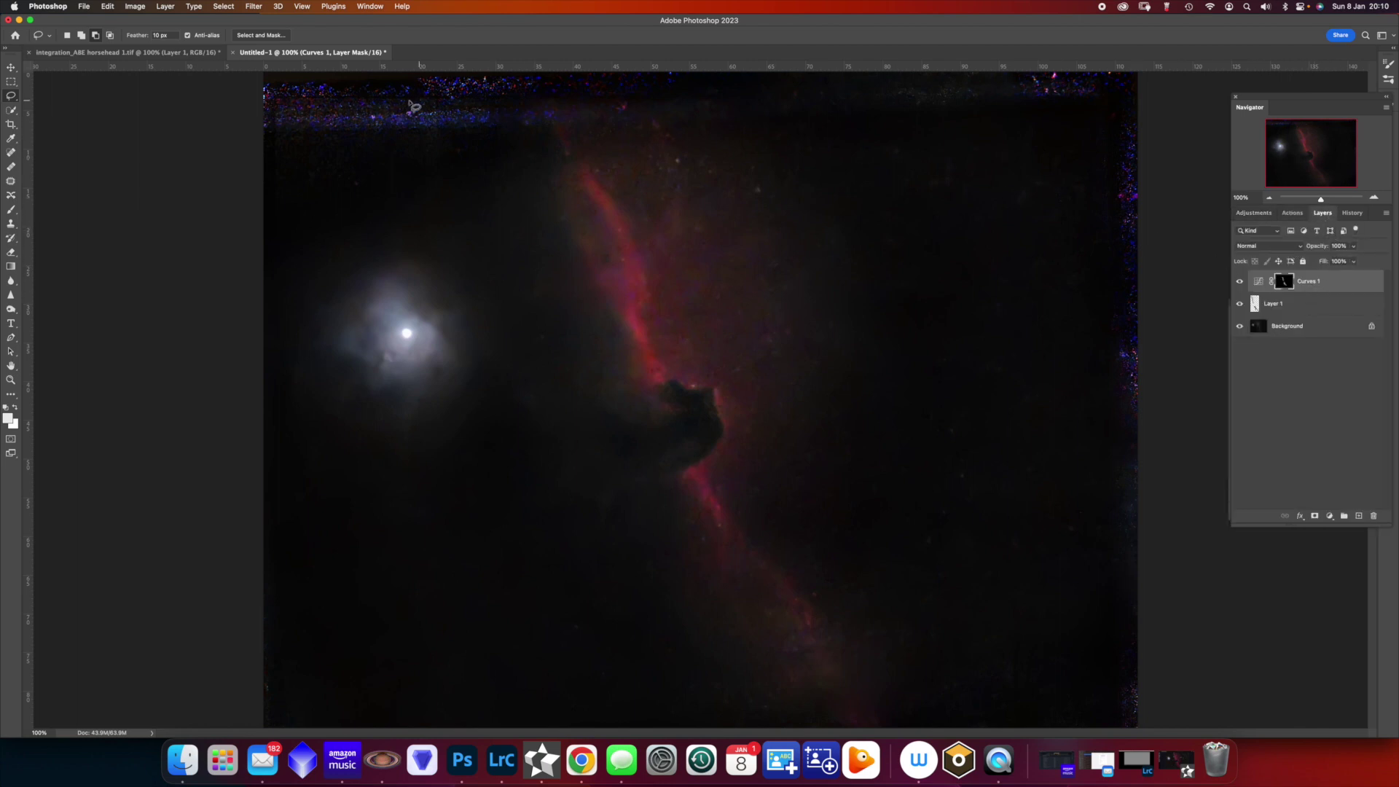
# Flatten the image and duplicate the Background layer.
pyautogui.click(166, 7)
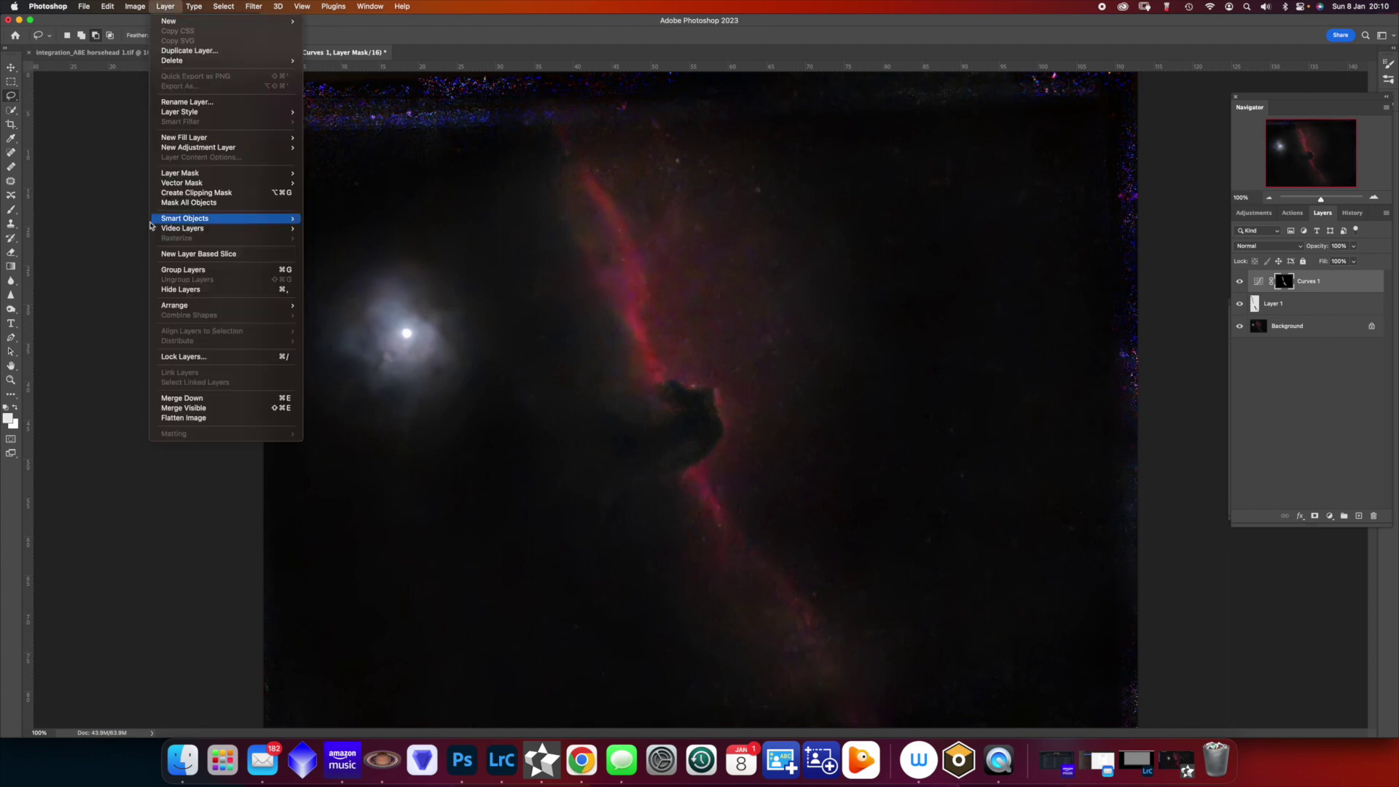
pyautogui.click(167, 418)
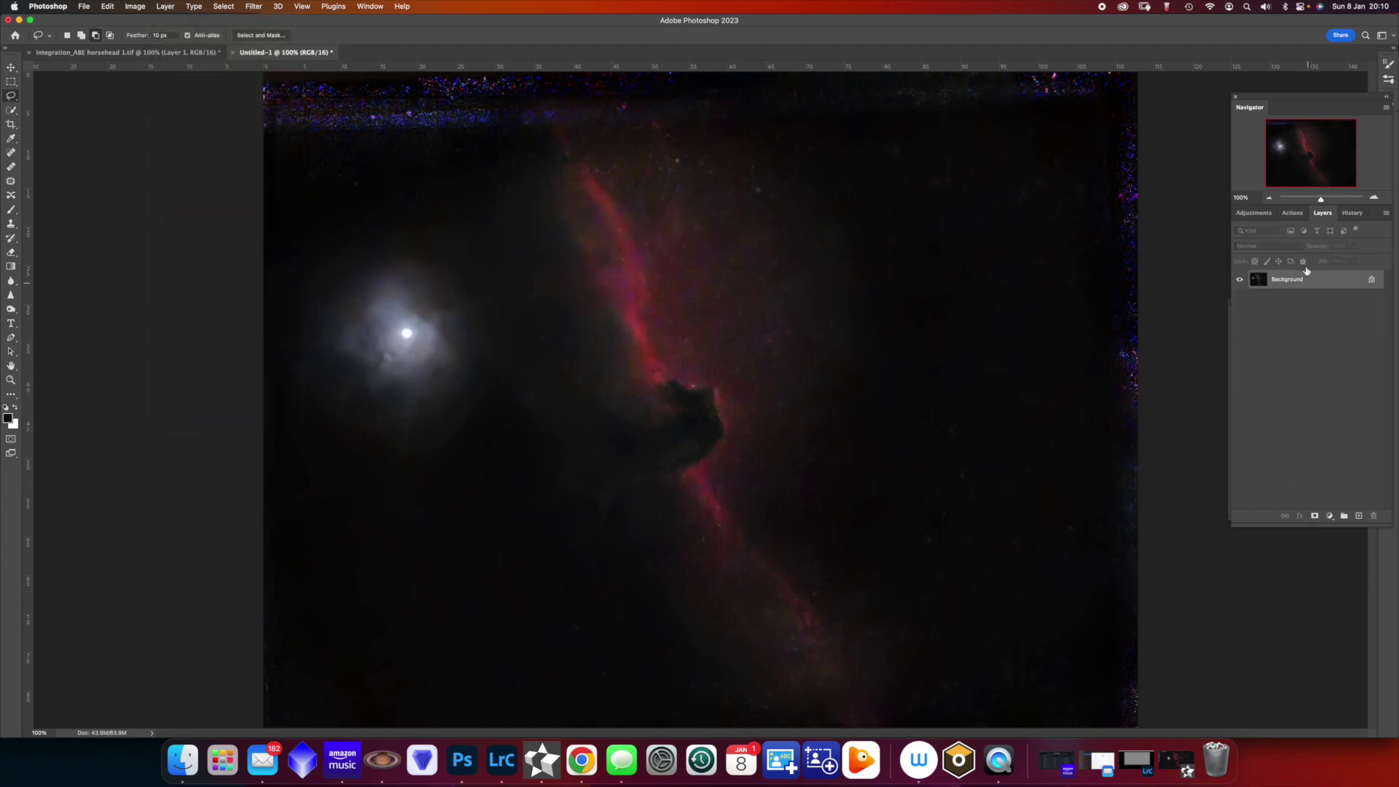
pyautogui.moveTo(1328, 280); pyautogui.dragTo(1358, 515)
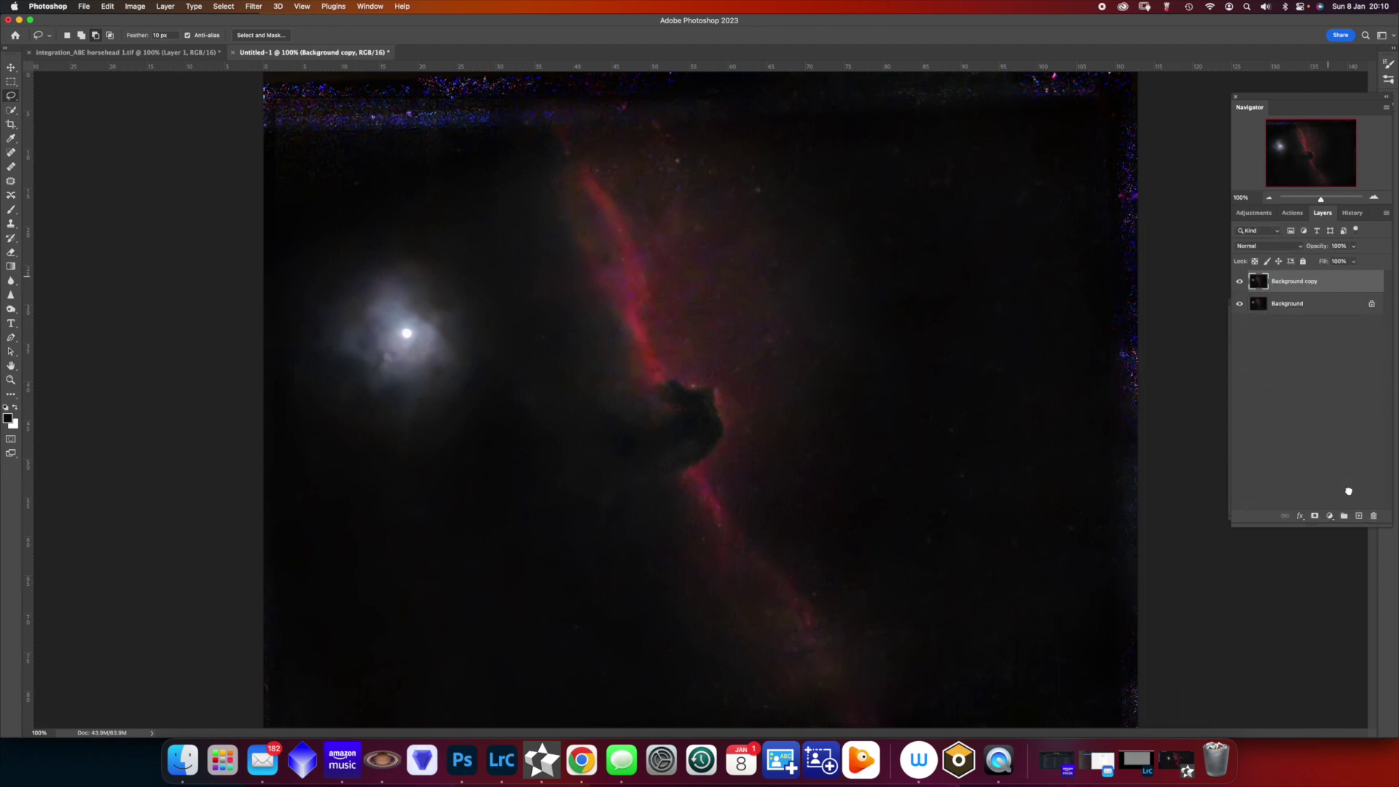
# Open Hue/Saturation on the Background copy and set the Reds saturation to +14.
pyautogui.click(254, 7)
pyautogui.moveTo(156, 7)
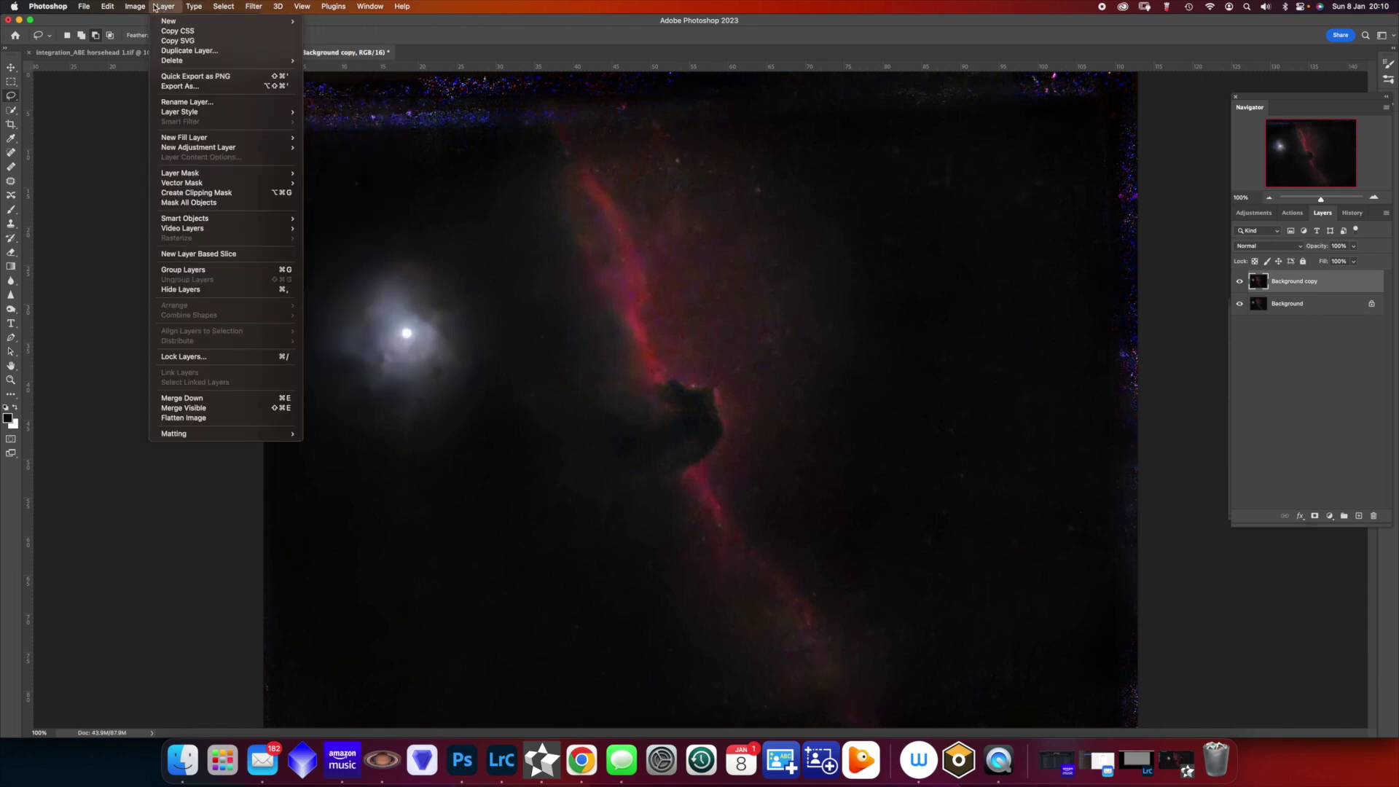
pyautogui.moveTo(149, 36)
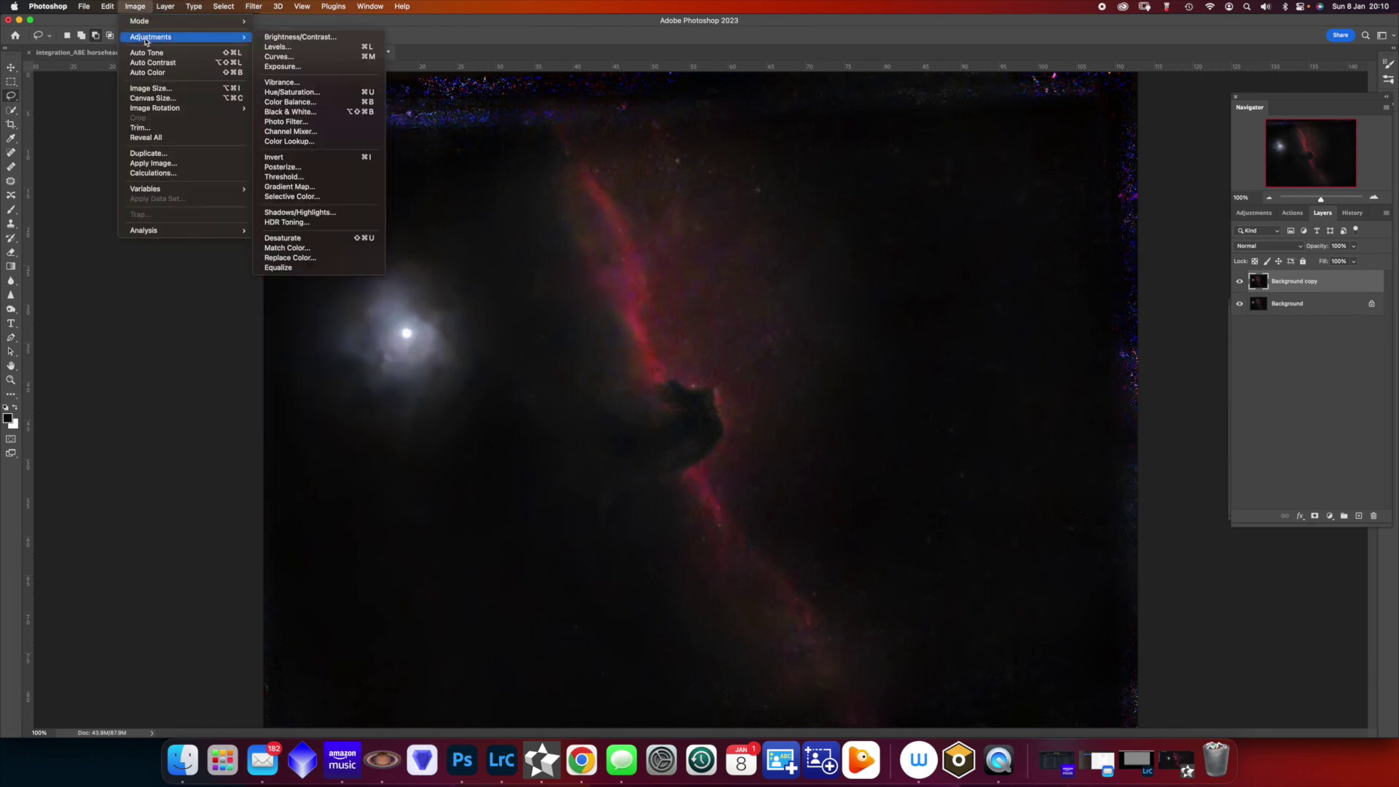
pyautogui.click(320, 91)
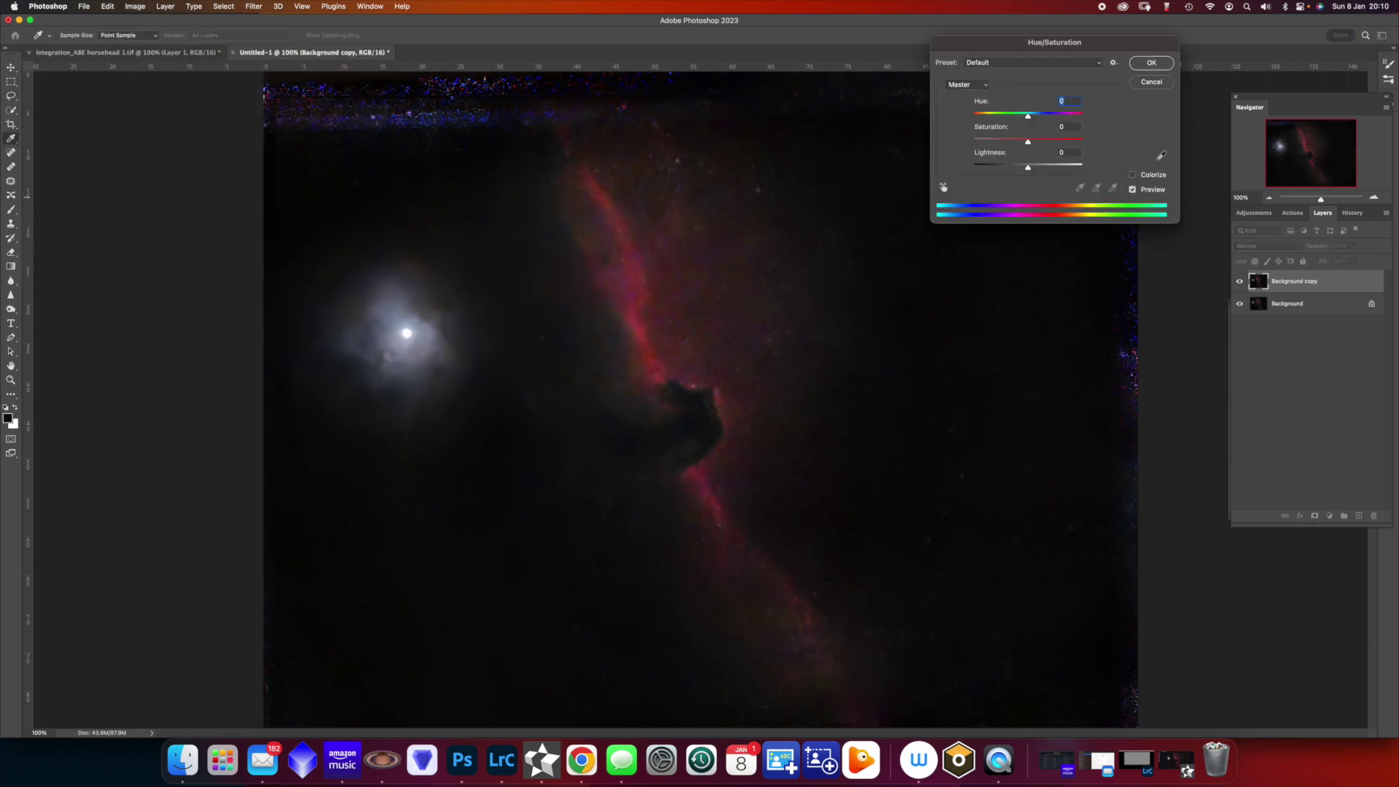
pyautogui.click(989, 88)
pyautogui.click(983, 99)
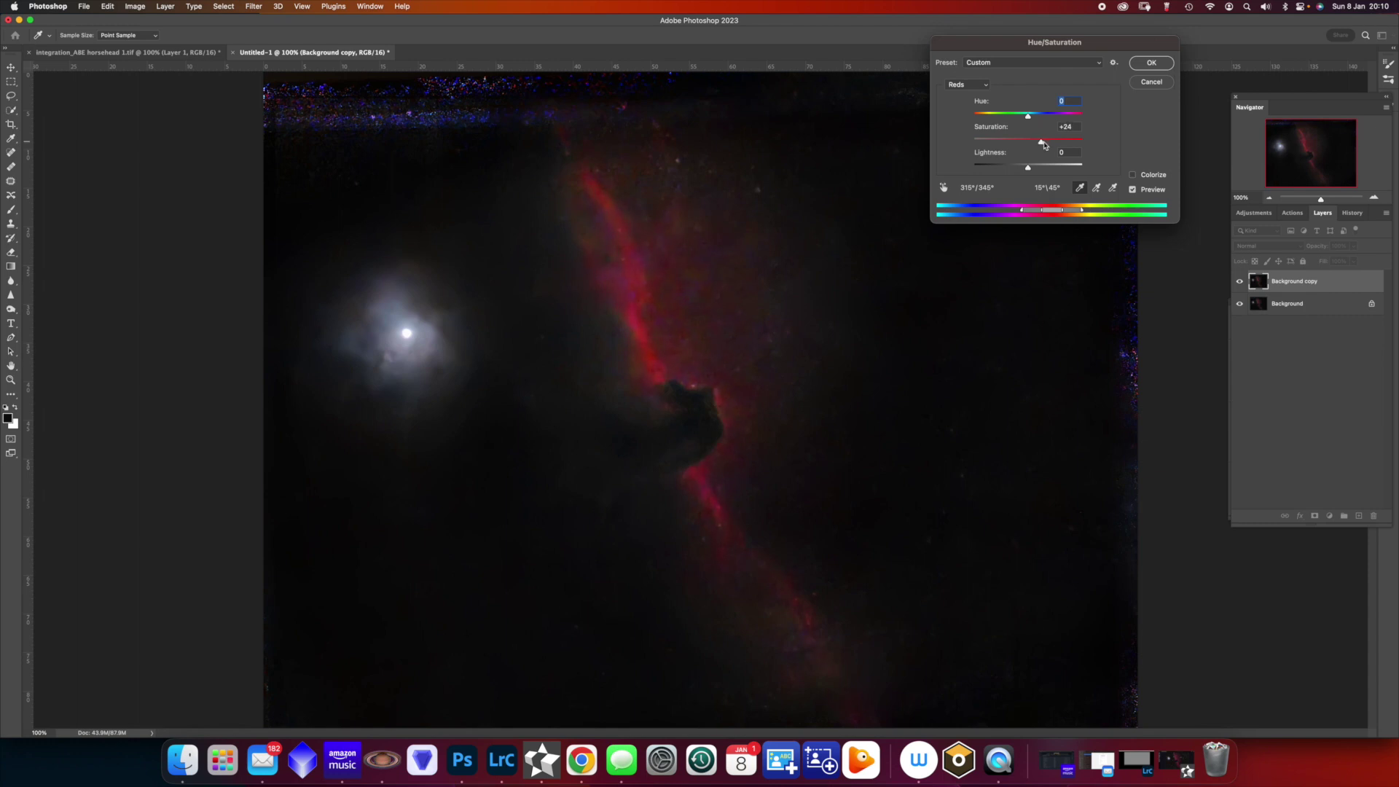
pyautogui.moveTo(1056, 145); pyautogui.dragTo(1034, 143)
# Set the Magentas saturation to +28 and apply the Hue/Saturation adjustment.
pyautogui.click(968, 84)
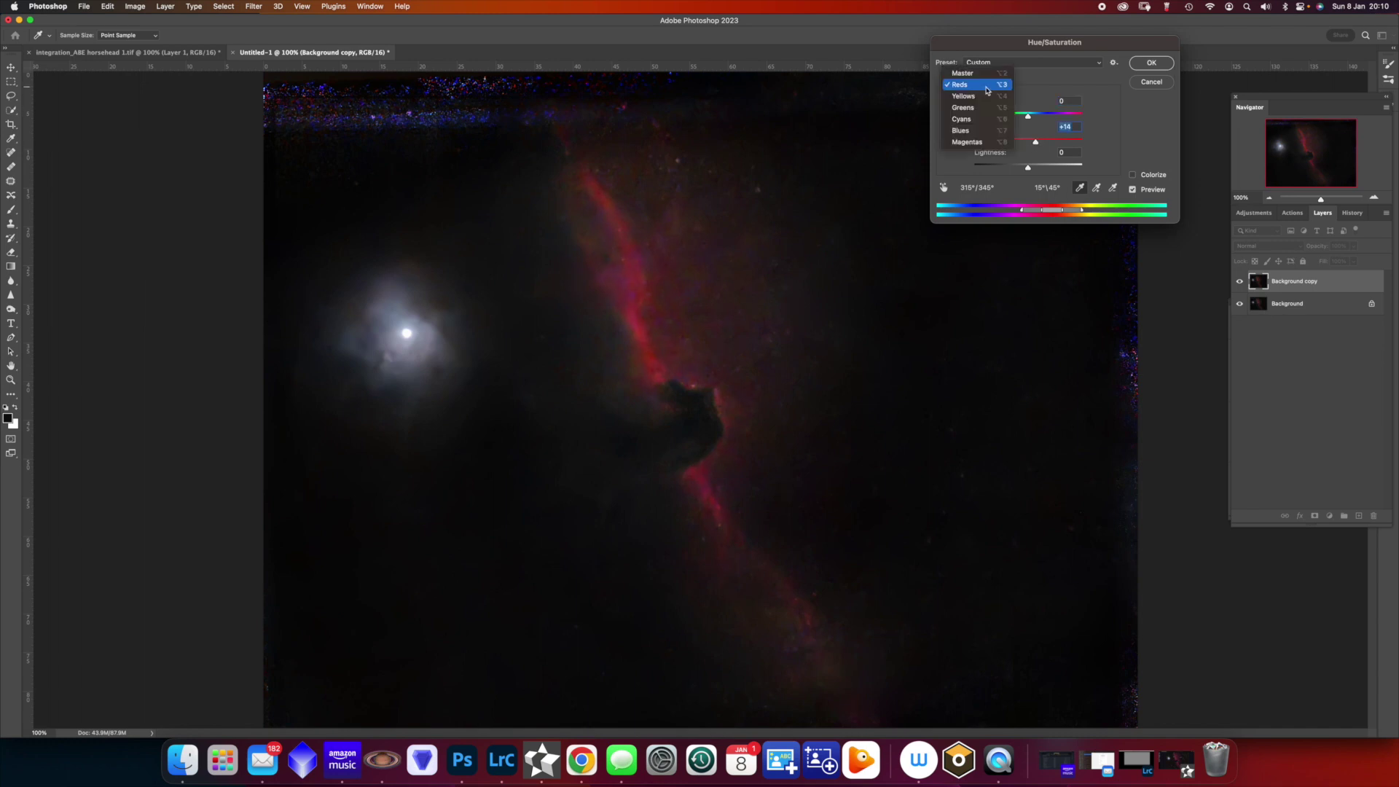
pyautogui.click(980, 142)
pyautogui.moveTo(1035, 144); pyautogui.dragTo(1042, 144)
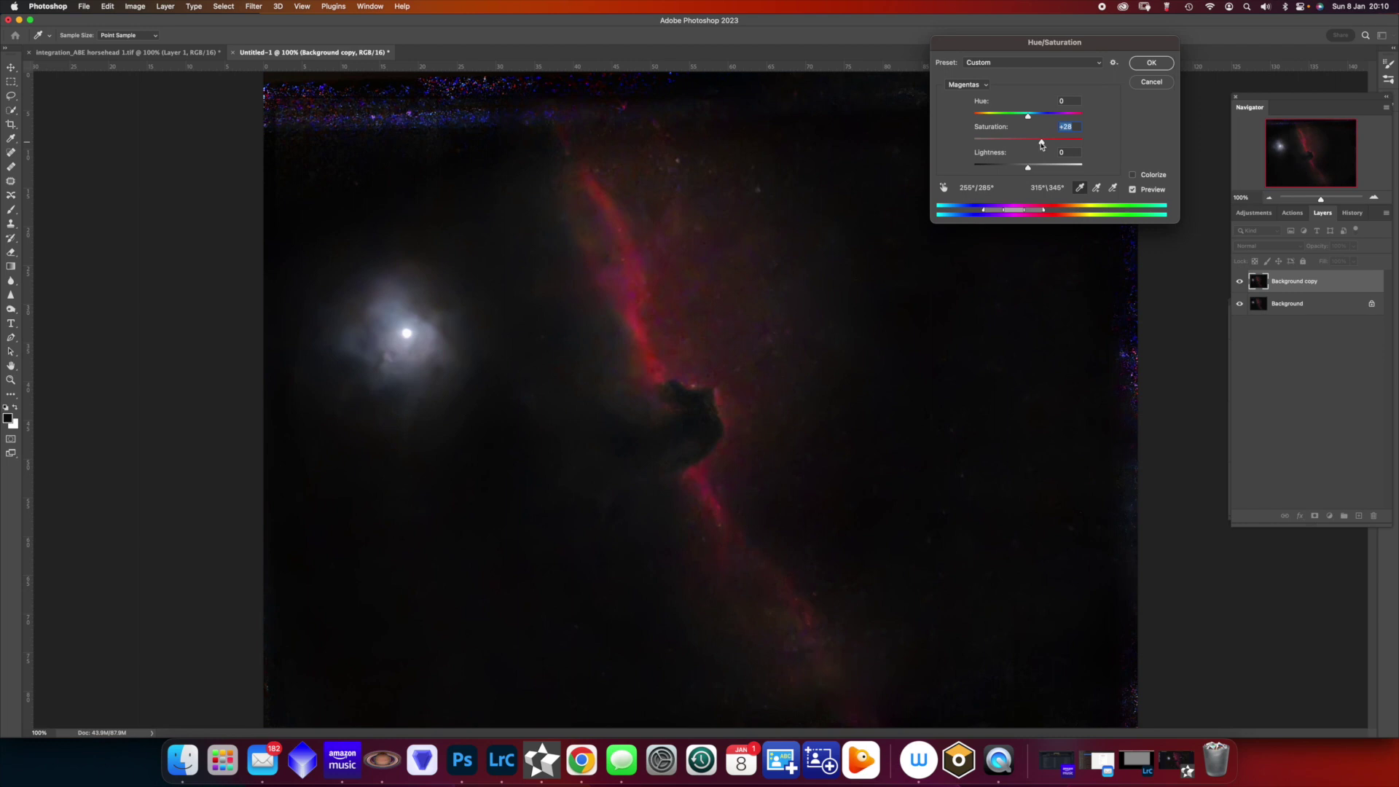
pyautogui.click(1151, 63)
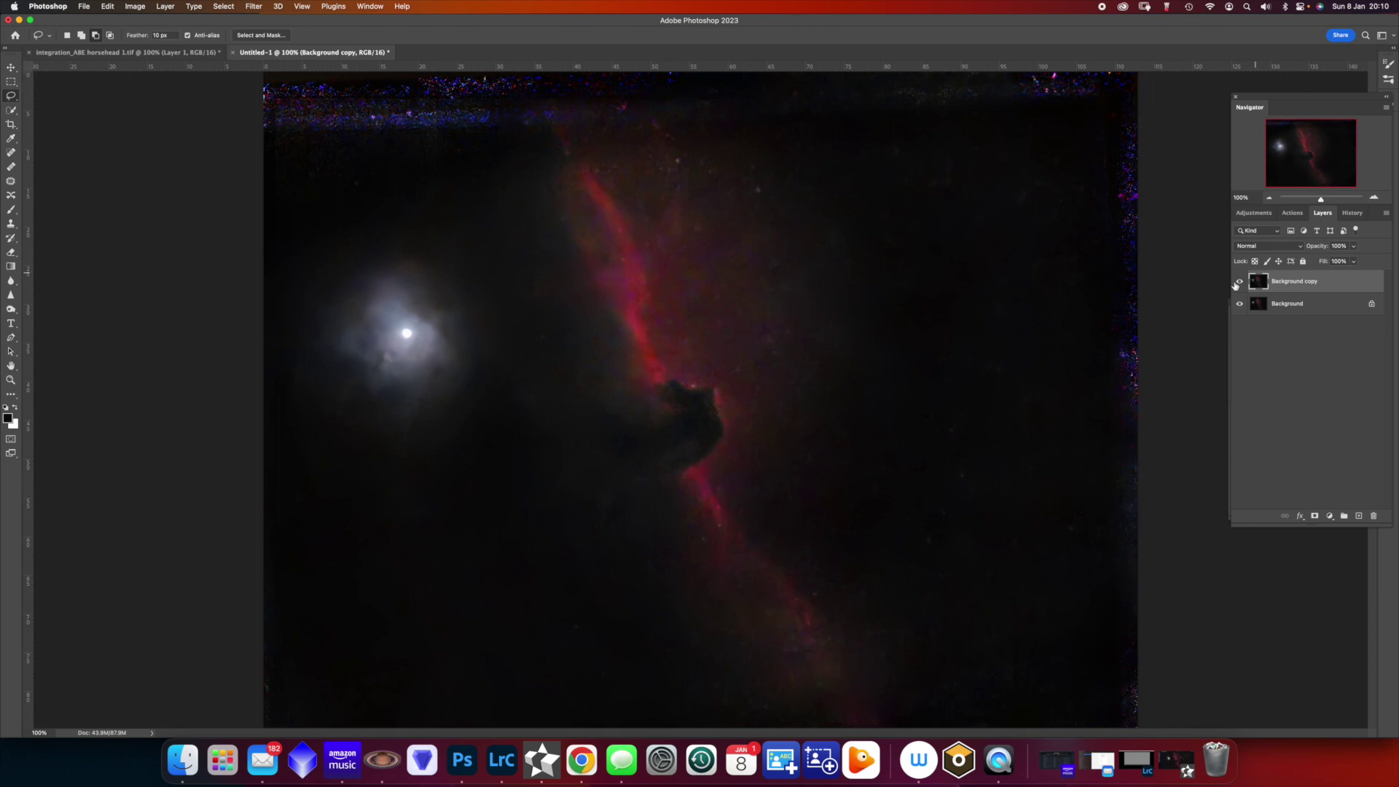
# Add a Curves adjustment above Layer 1 and lift the RGB curve's highlights and shadows, with the lower point at input 39, output 53.
pyautogui.click(1253, 213)
pyautogui.click(1287, 238)
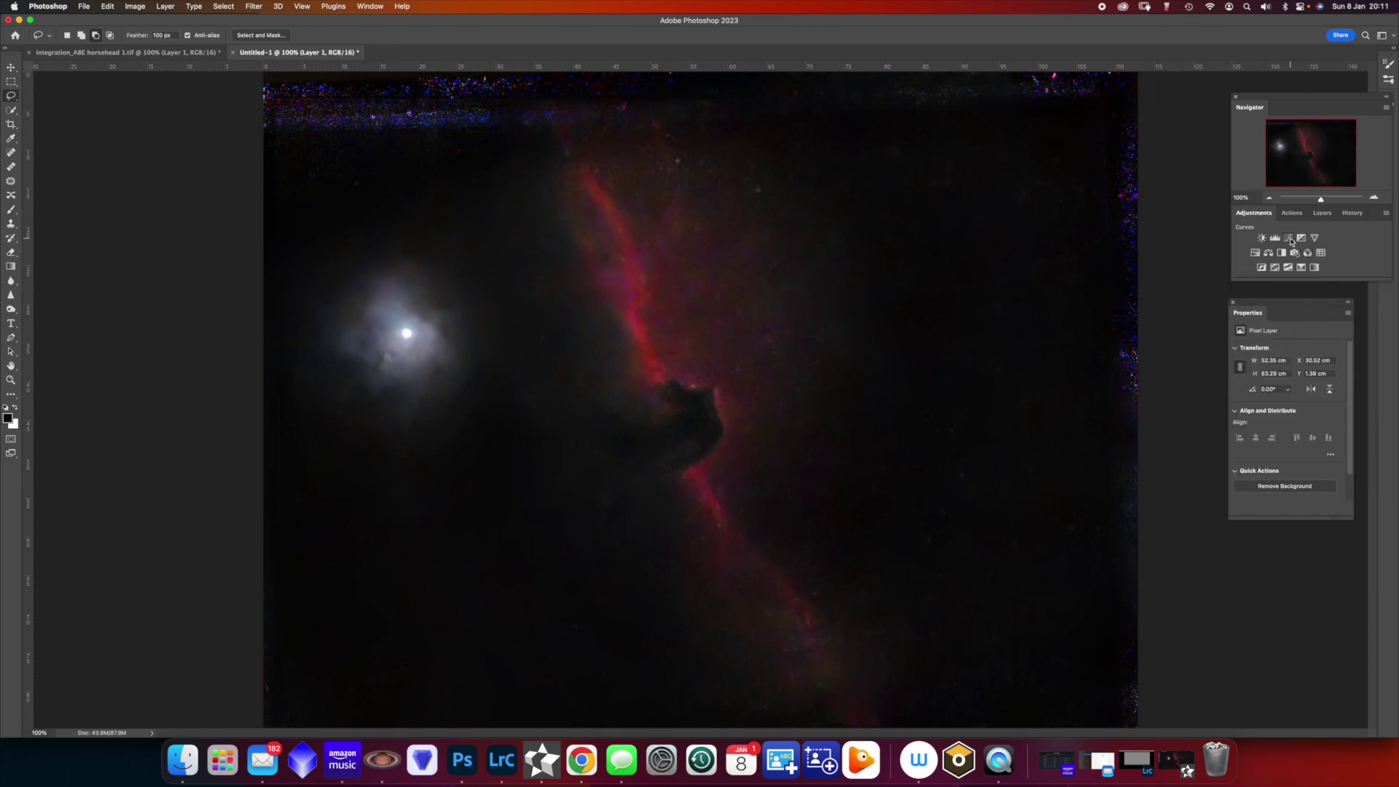
pyautogui.moveTo(1317, 395); pyautogui.dragTo(1271, 434)
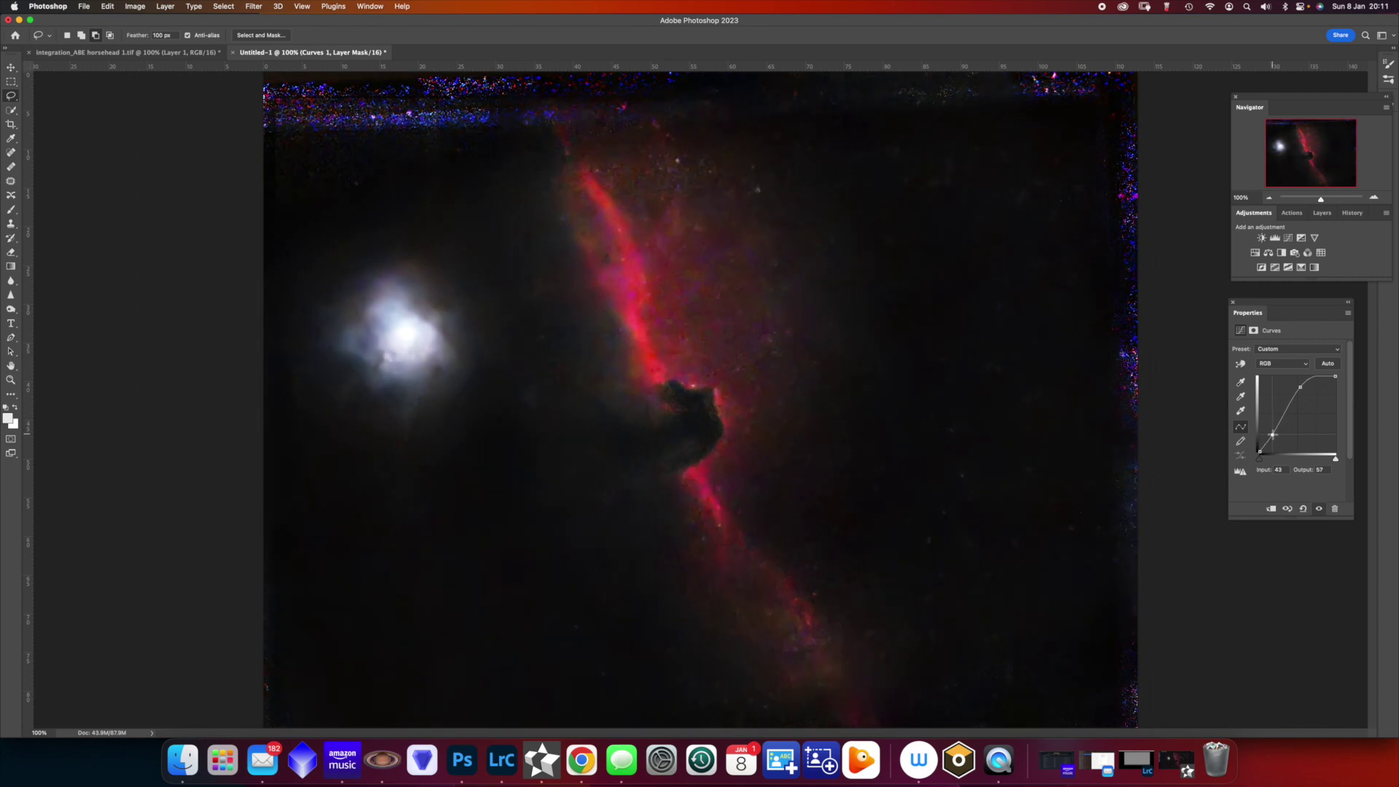
pyautogui.moveTo(1299, 386); pyautogui.dragTo(1304, 390)
pyautogui.moveTo(1274, 436); pyautogui.dragTo(1272, 437)
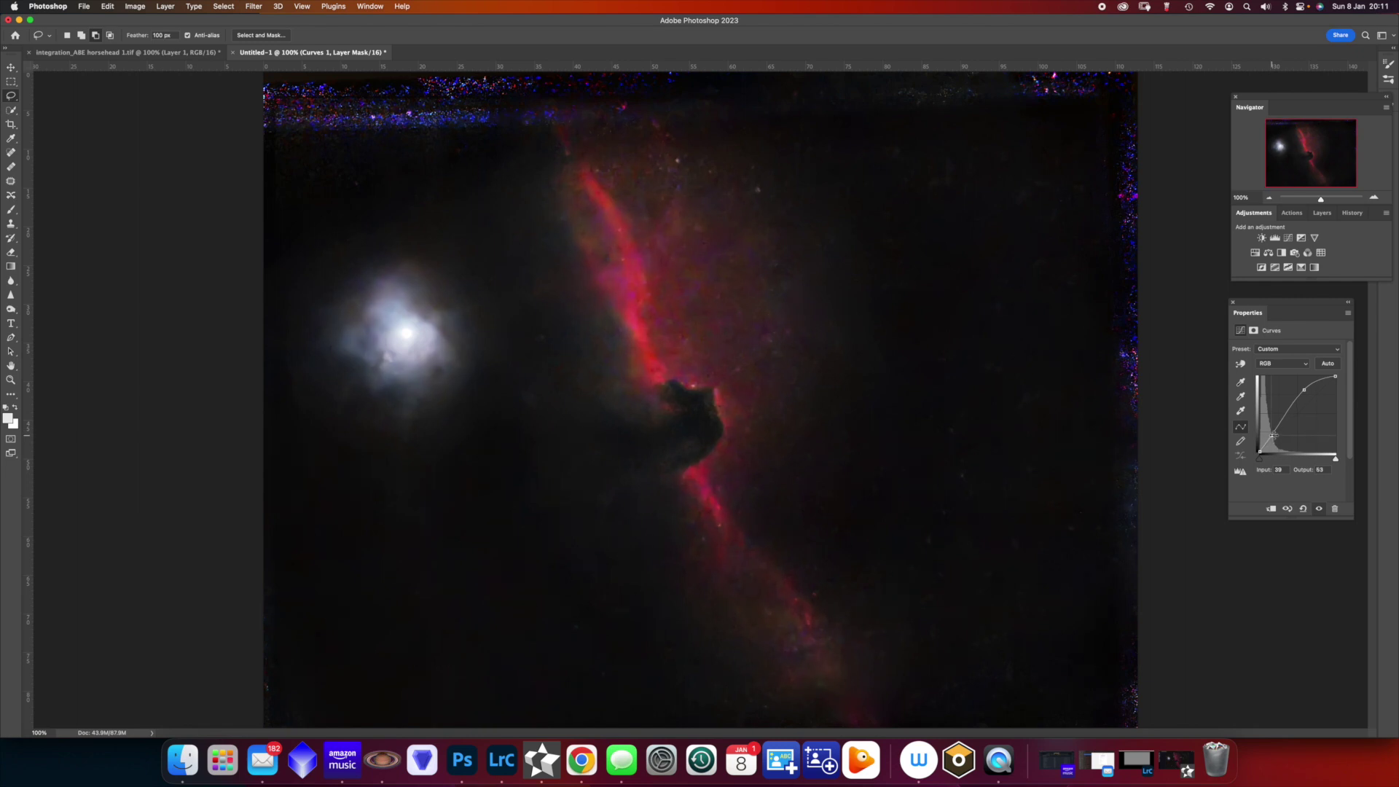
# Merge the Curves 1, Layer 1 and Background copy layers into one layer.
pyautogui.click(1321, 213)
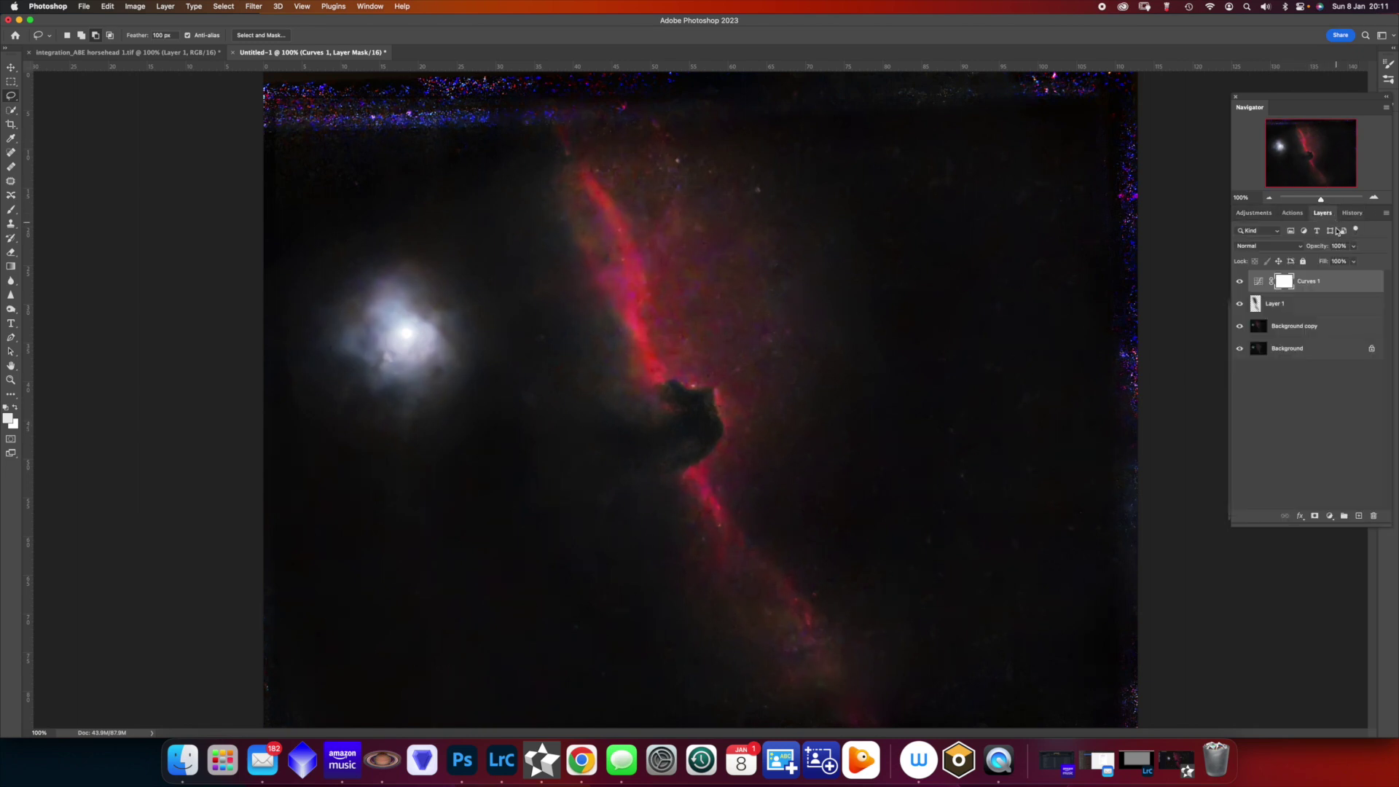
pyautogui.keyDown('shift'); pyautogui.click(1334, 331); pyautogui.keyUp('shift')
pyautogui.rightClick(1335, 330)
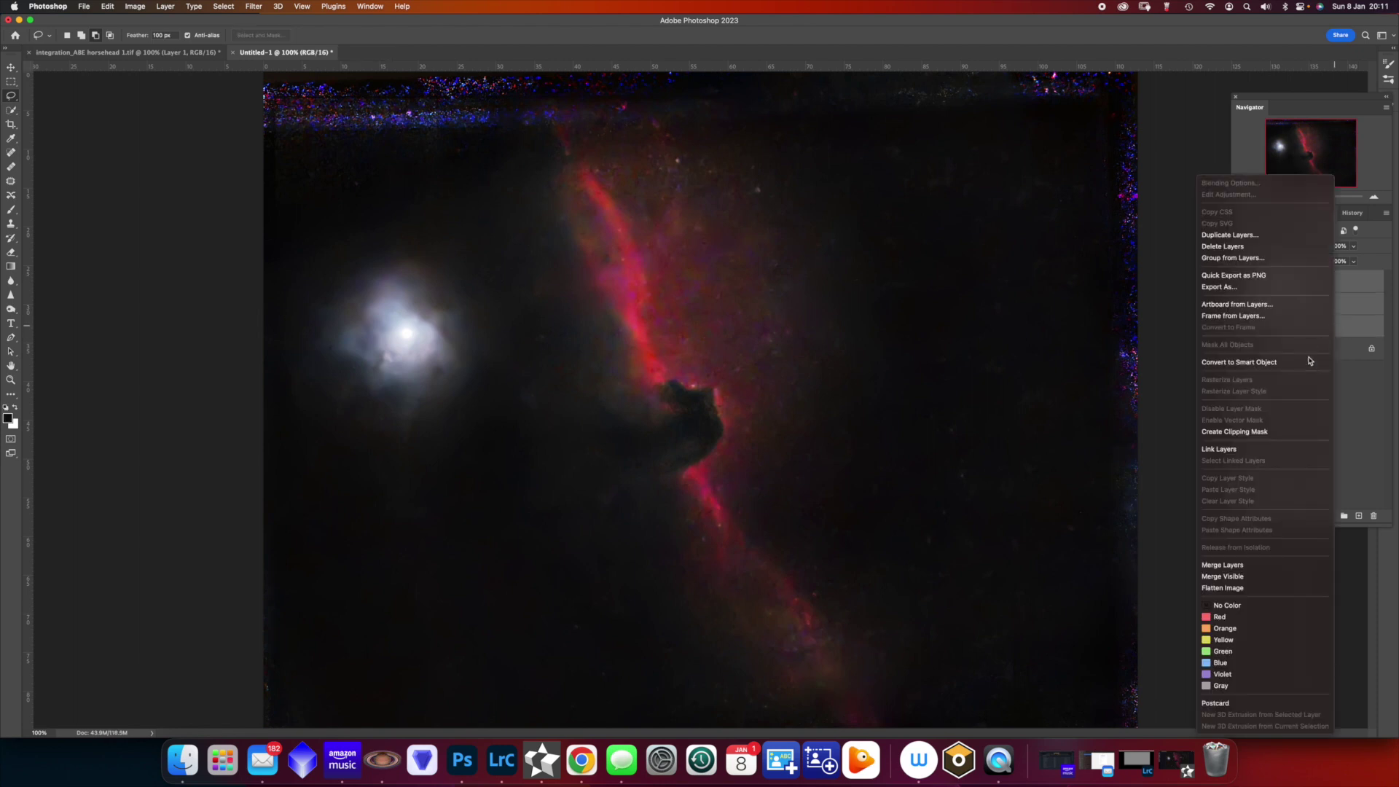
pyautogui.click(1246, 566)
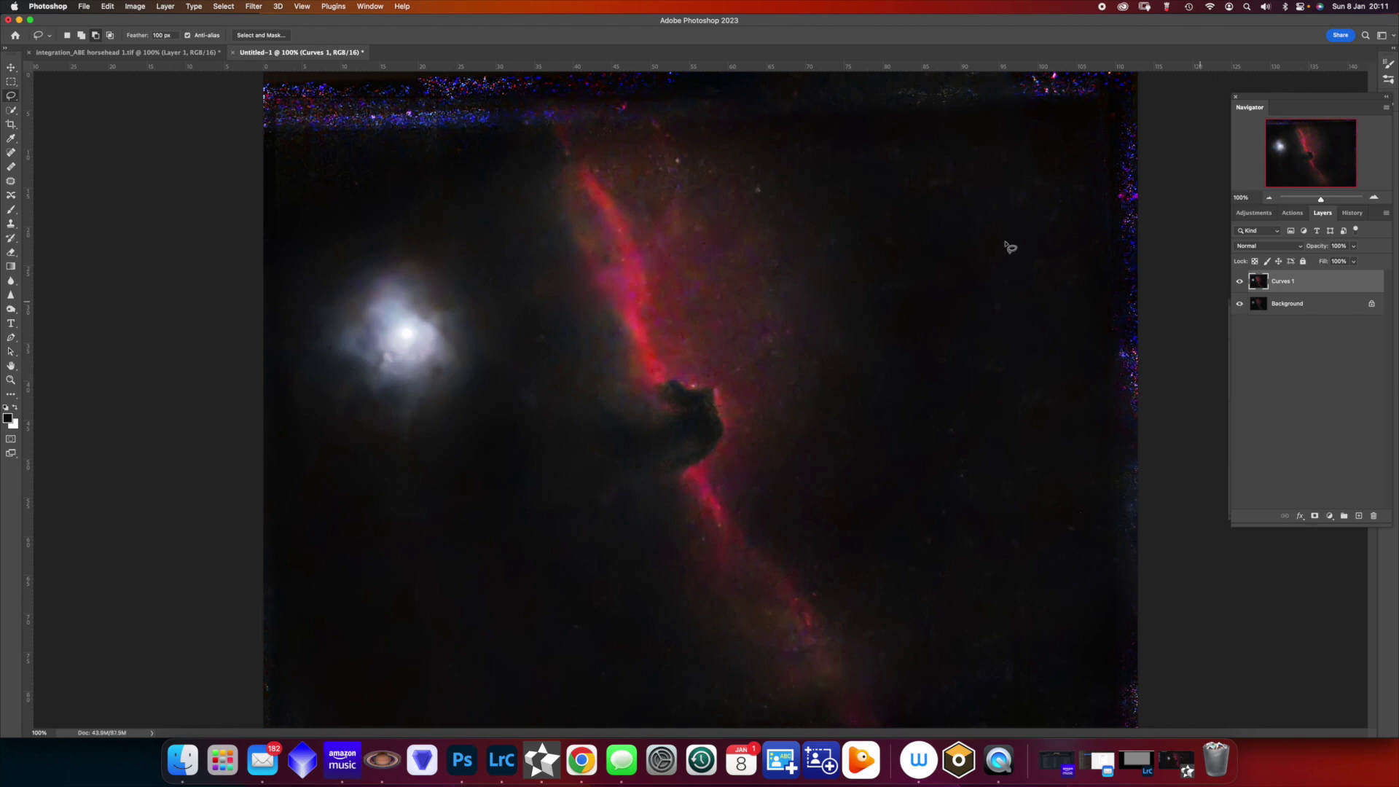
# Remove the brightened glow around the bright star from the Curves 1 layer with a 100 px feathered lasso, and flatten the image.
pyautogui.moveTo(356, 291)
pyautogui.mouseDown()
pyautogui.moveTo(390, 266)
pyautogui.moveTo(460, 306)
pyautogui.moveTo(462, 385)
pyautogui.moveTo(368, 408)
pyautogui.moveTo(335, 306)
pyautogui.moveTo(353, 284)
pyautogui.mouseUp()
pyautogui.hotkey('alt', 'BackSpace')
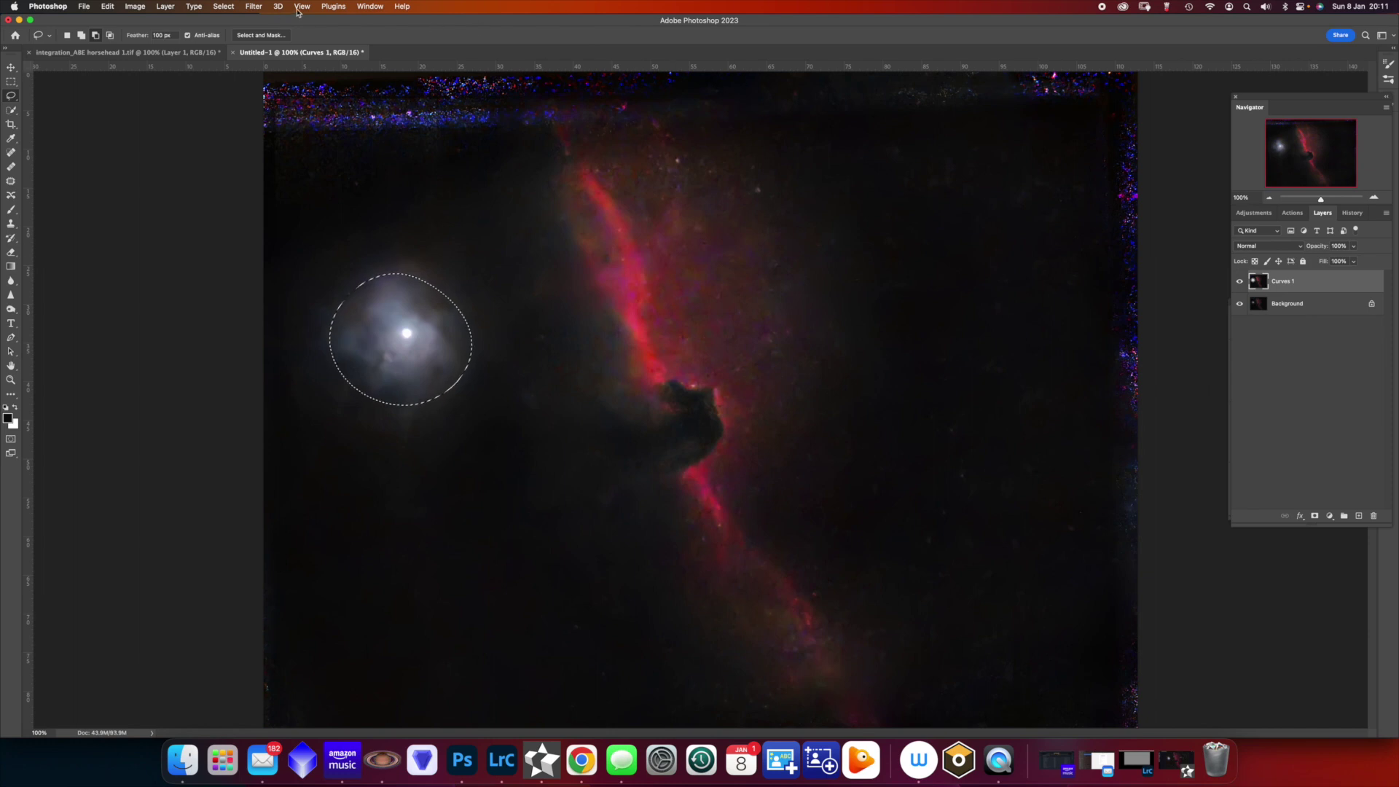
pyautogui.click(223, 5)
pyautogui.click(233, 36)
pyautogui.click(165, 5)
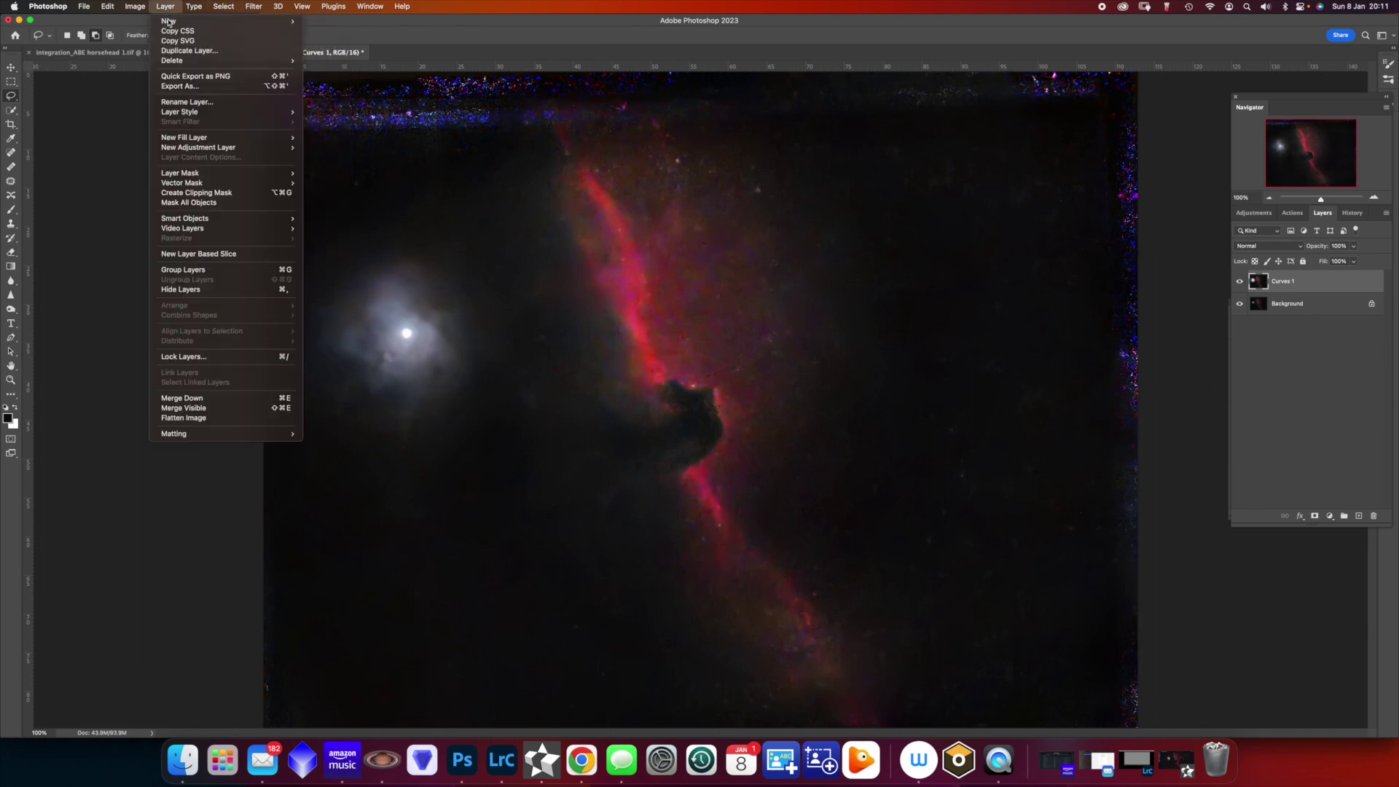
pyautogui.click(183, 417)
# Copy the whole starless image and paste it above Layer 1 in the Integration_ABE horsehead 1.tif document.
pyautogui.click(221, 6)
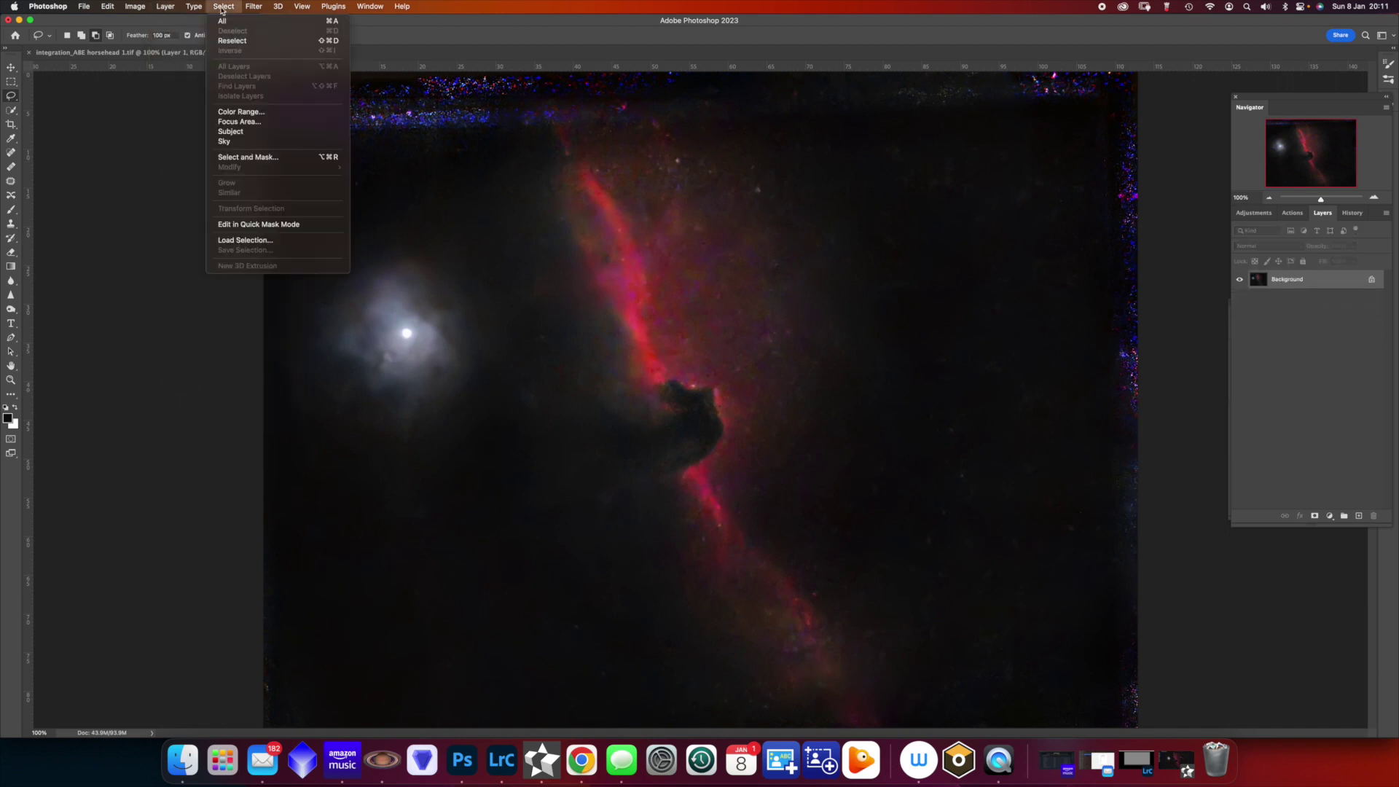
pyautogui.click(230, 21)
pyautogui.click(107, 7)
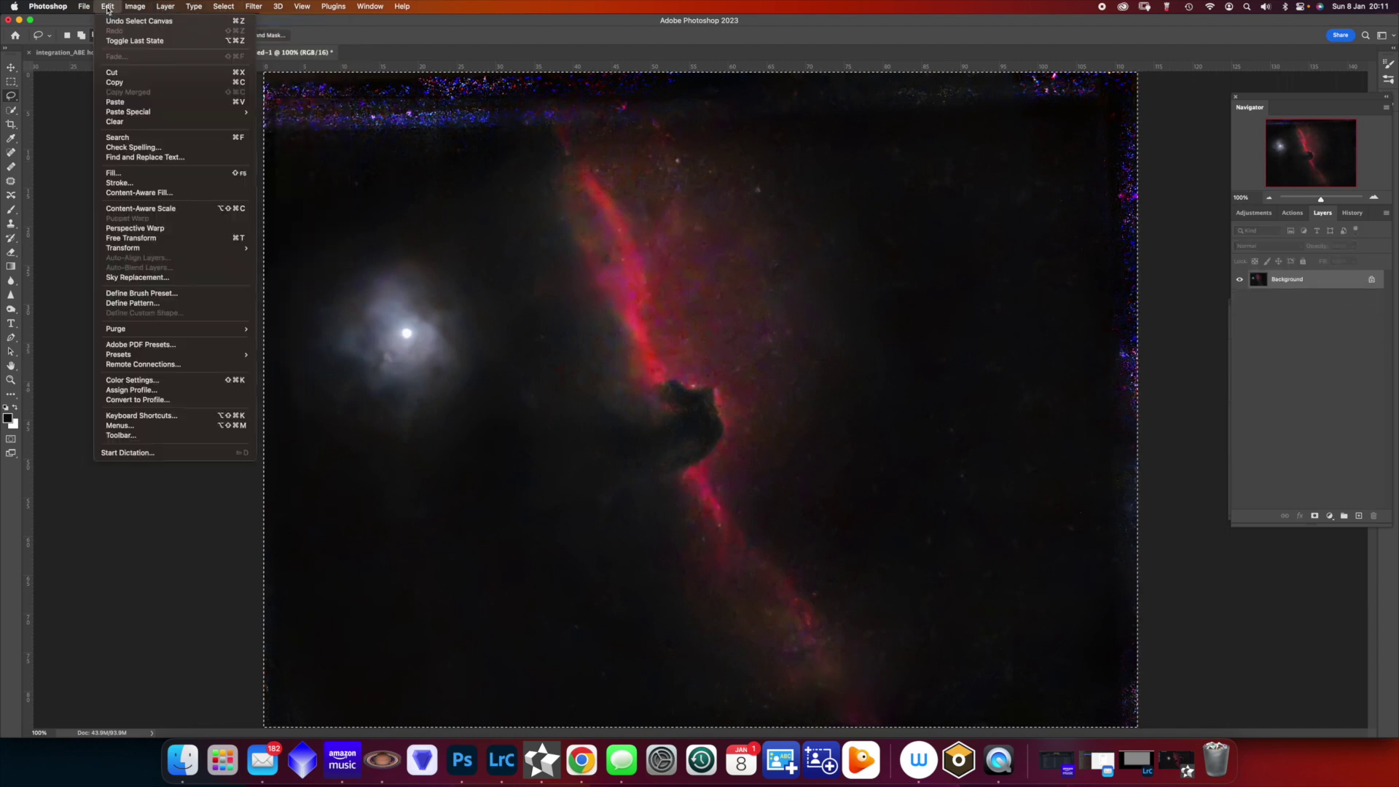
pyautogui.click(114, 82)
pyautogui.click(198, 54)
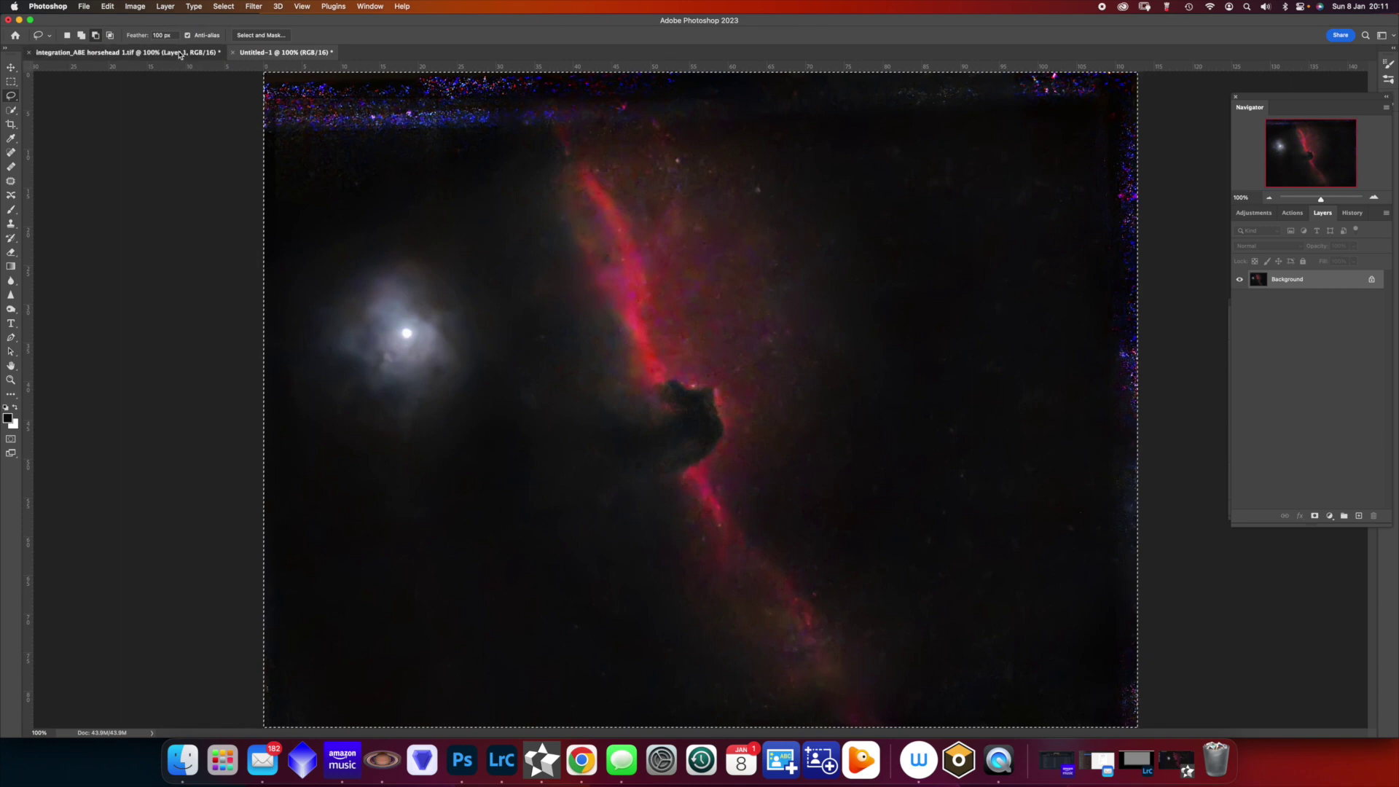
pyautogui.click(111, 6)
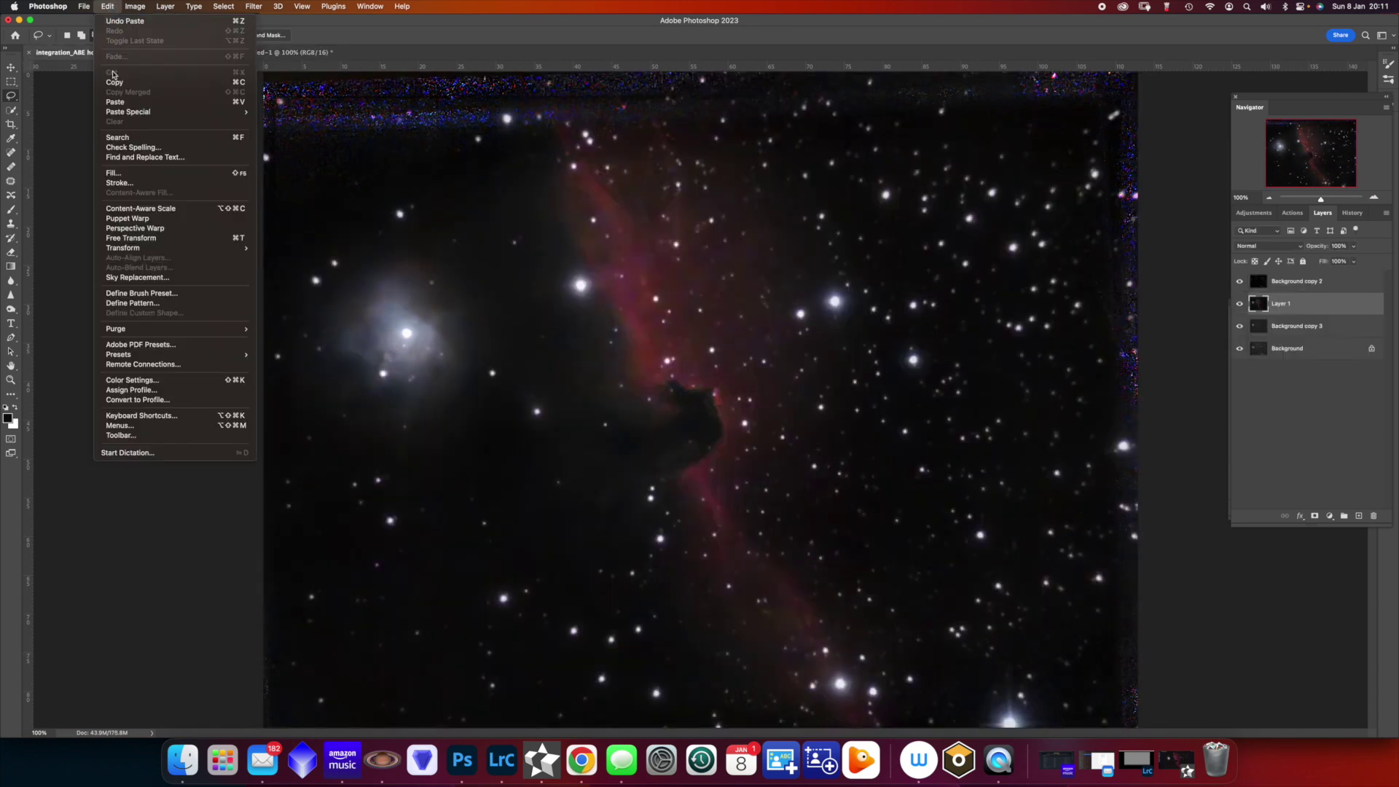
pyautogui.click(116, 103)
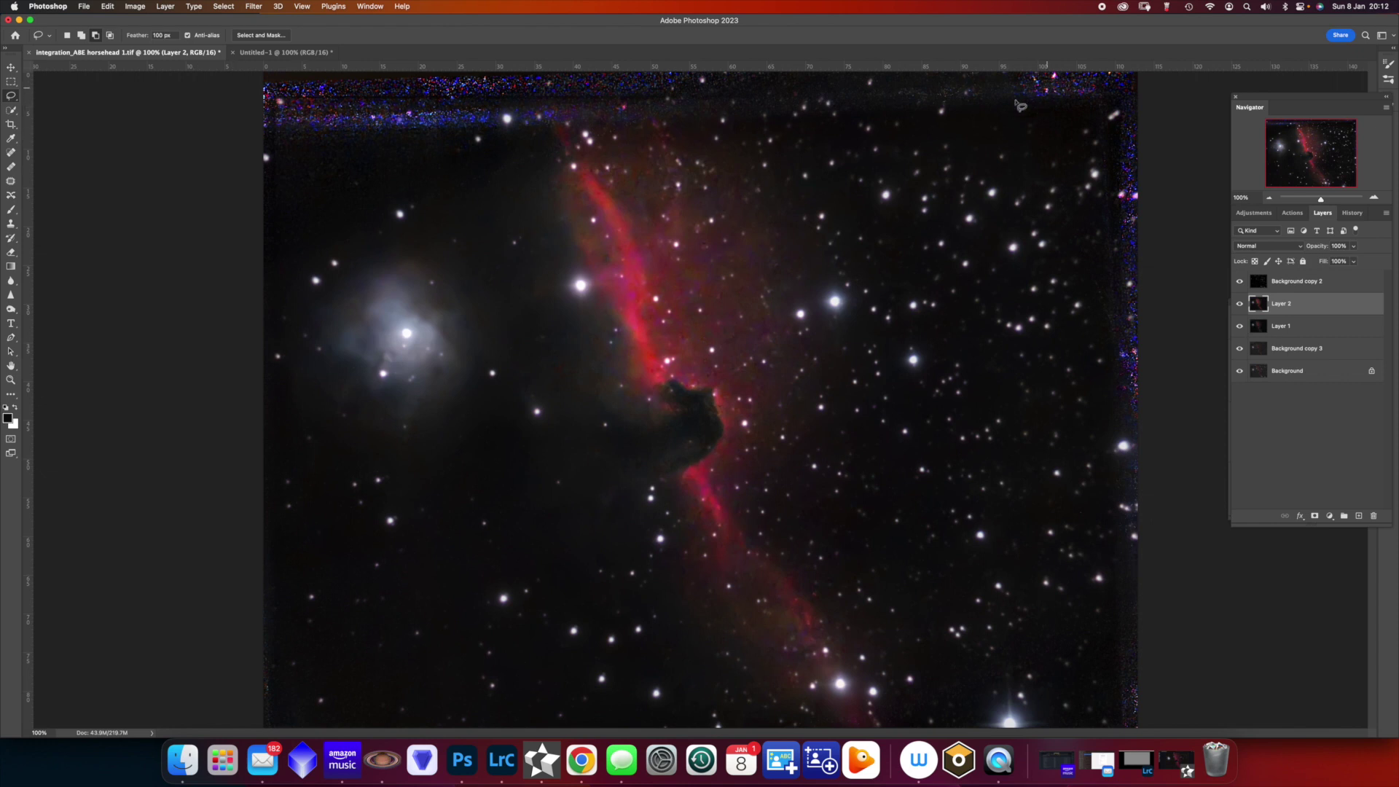
# In the Untitled-1 document, duplicate the Background layer and add a Levels adjustment that raises the black point slightly to darken the sky.
pyautogui.click(280, 53)
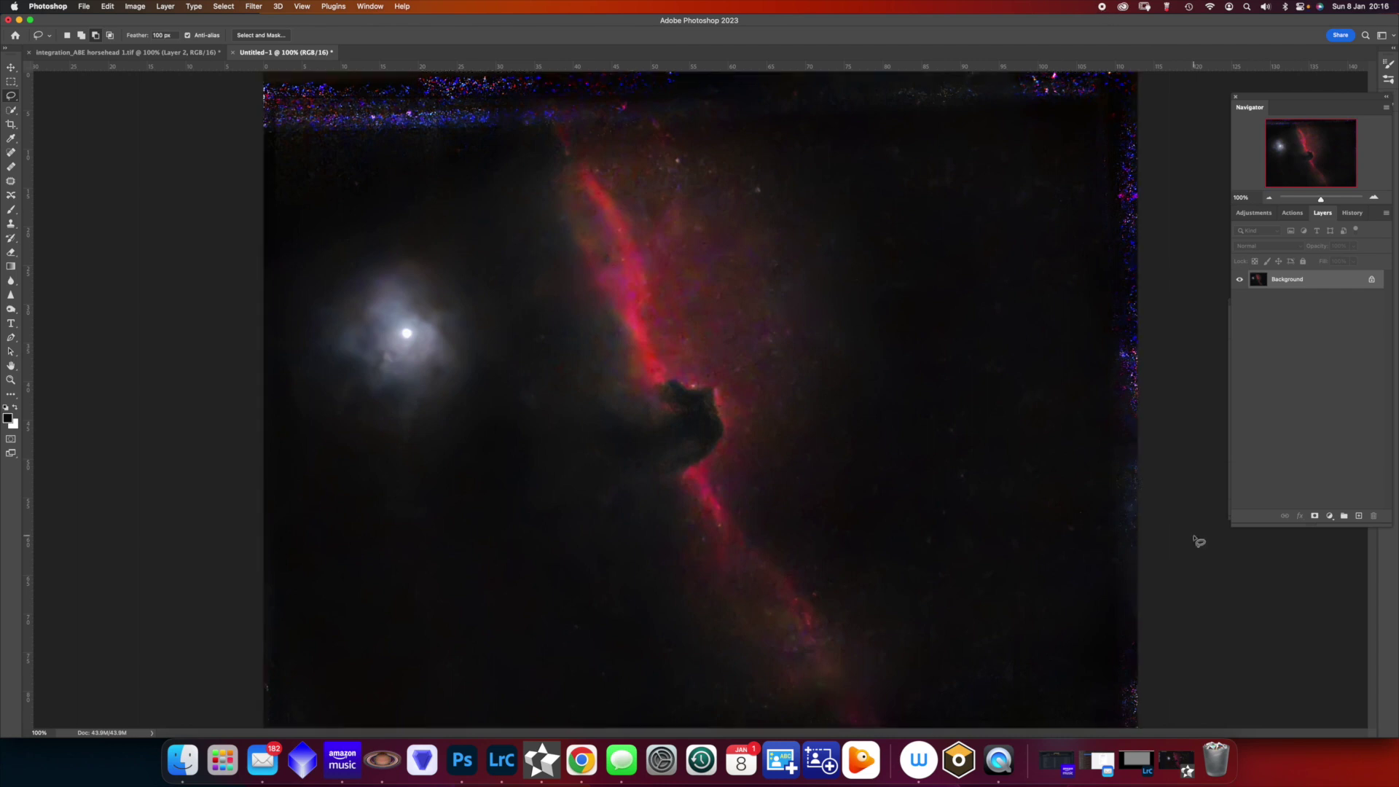
pyautogui.moveTo(1338, 278); pyautogui.dragTo(1359, 516)
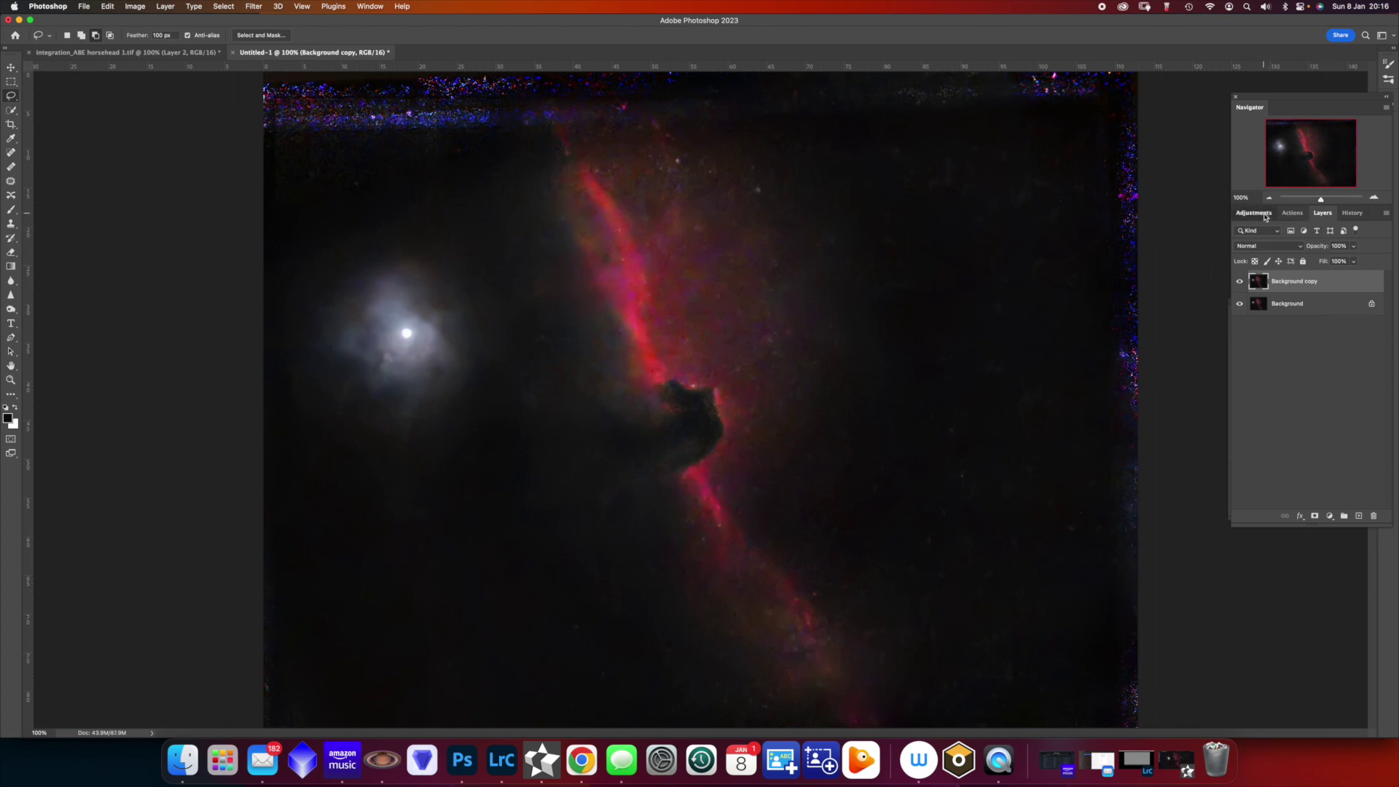
pyautogui.click(1253, 213)
pyautogui.click(1274, 237)
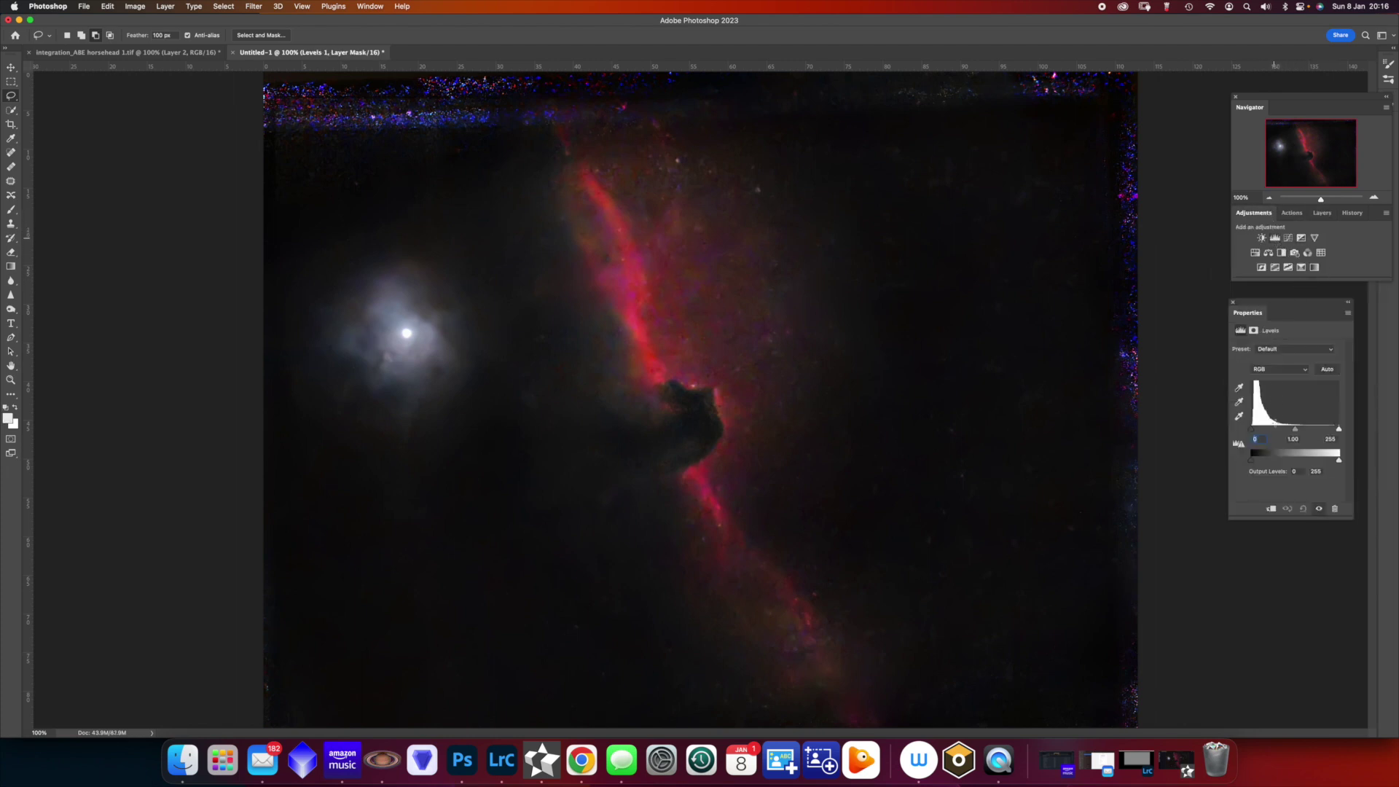
pyautogui.moveTo(1251, 432); pyautogui.dragTo(1252, 430)
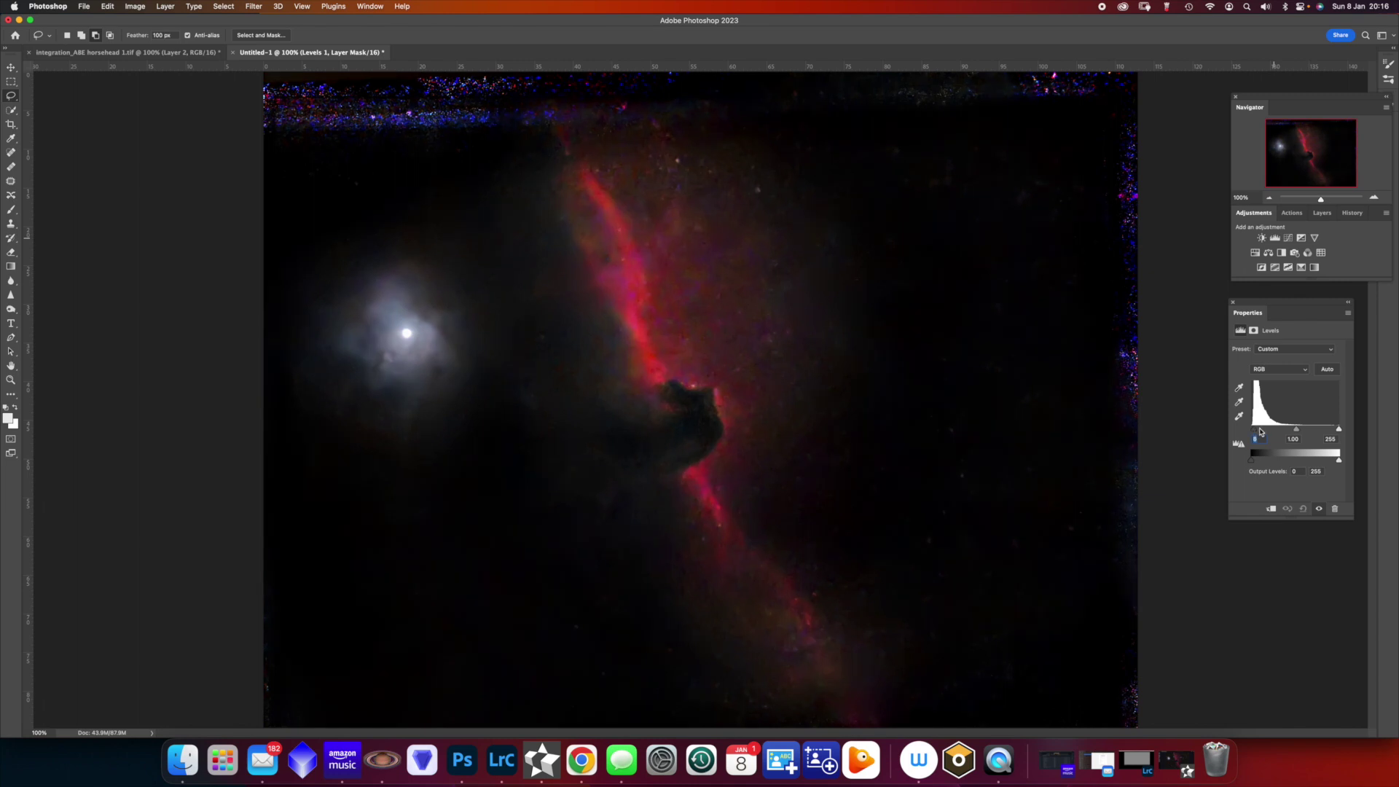
# Flatten the Levels adjustment into the image and make a fresh duplicate of the Background layer.
pyautogui.click(165, 7)
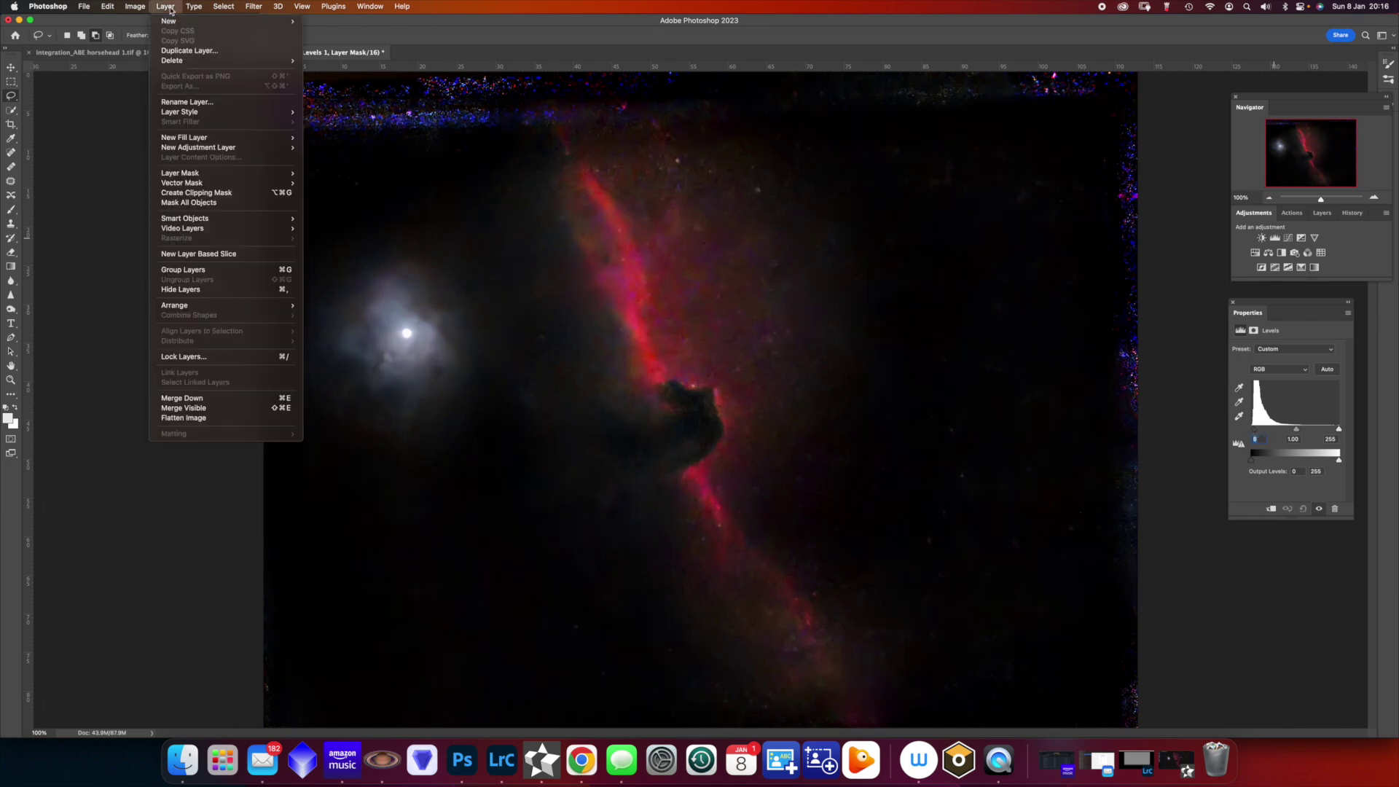
pyautogui.click(192, 418)
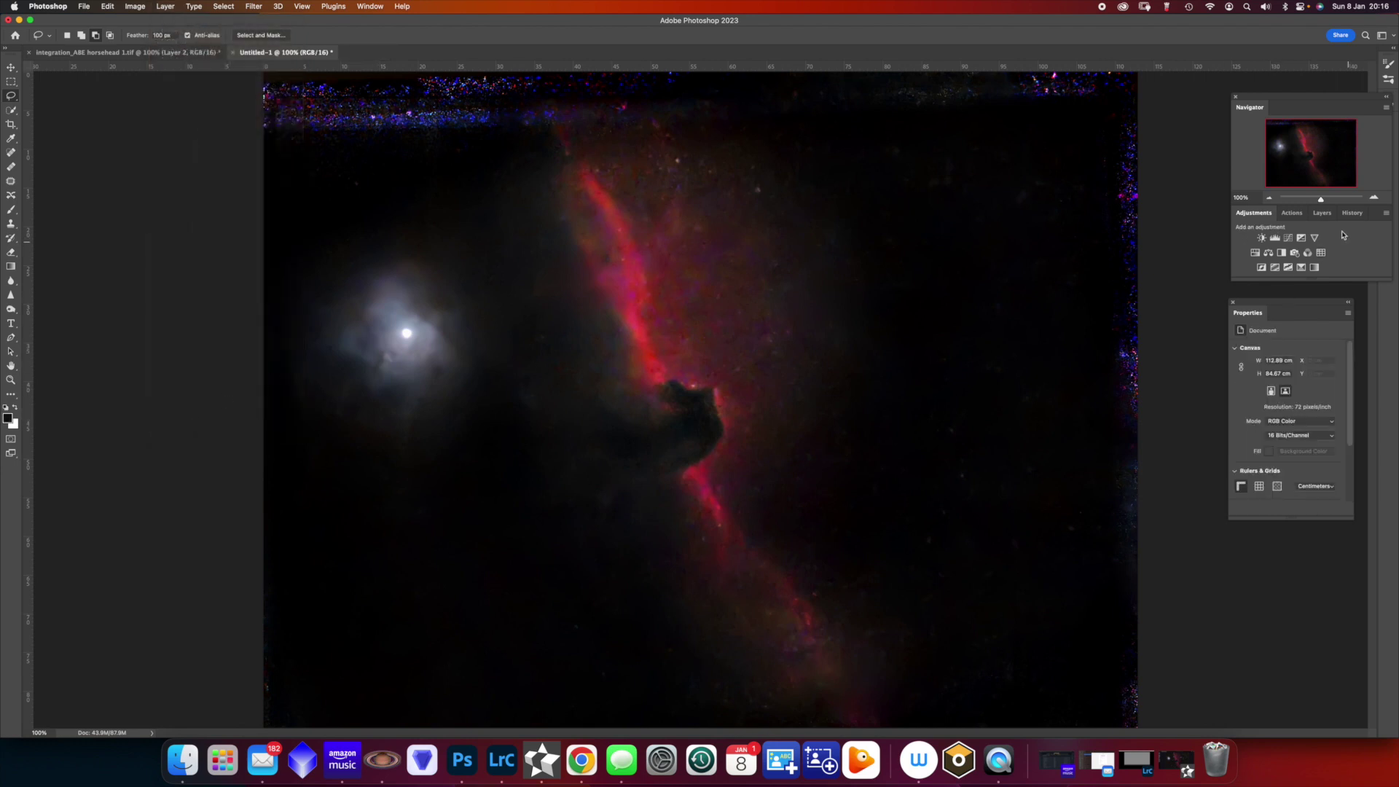
pyautogui.click(1322, 213)
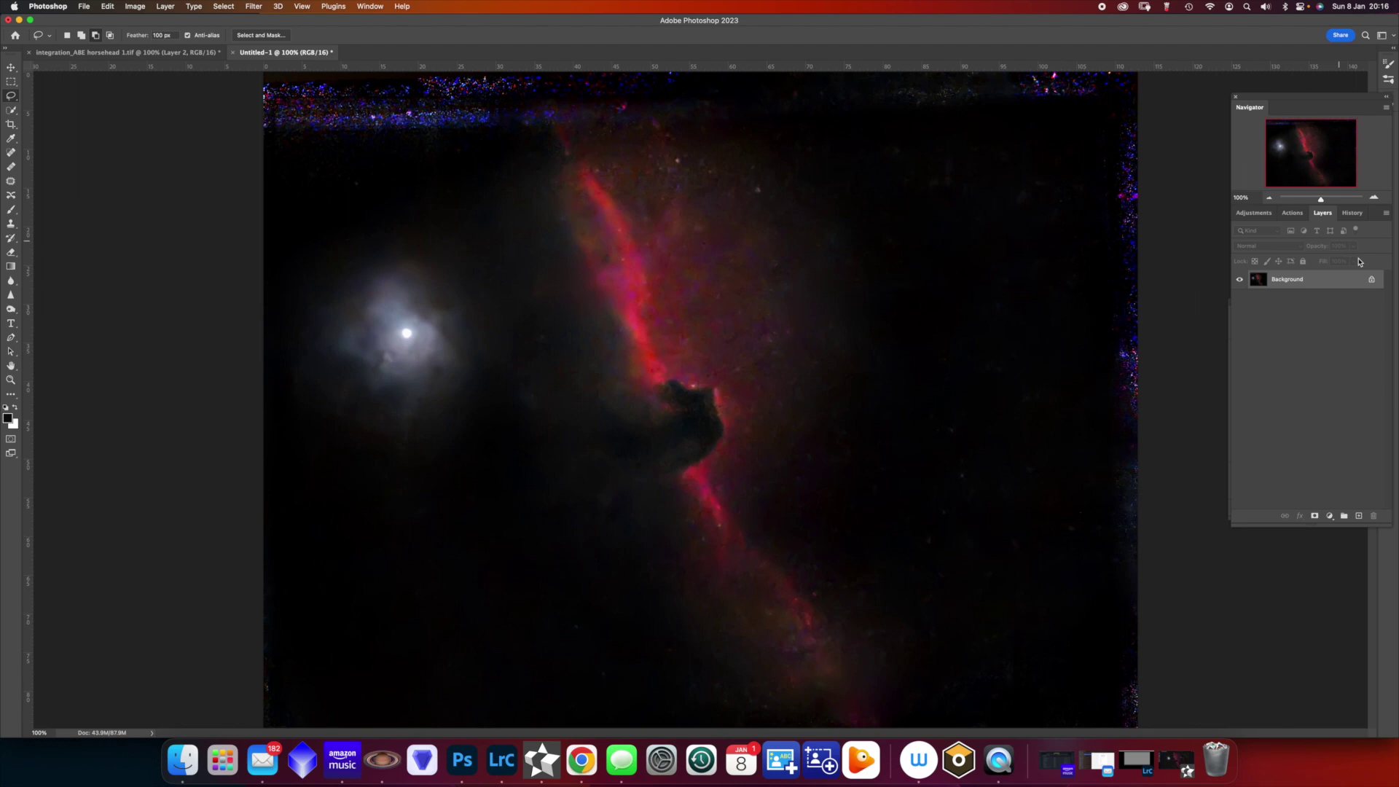
pyautogui.moveTo(1327, 288); pyautogui.dragTo(1358, 516)
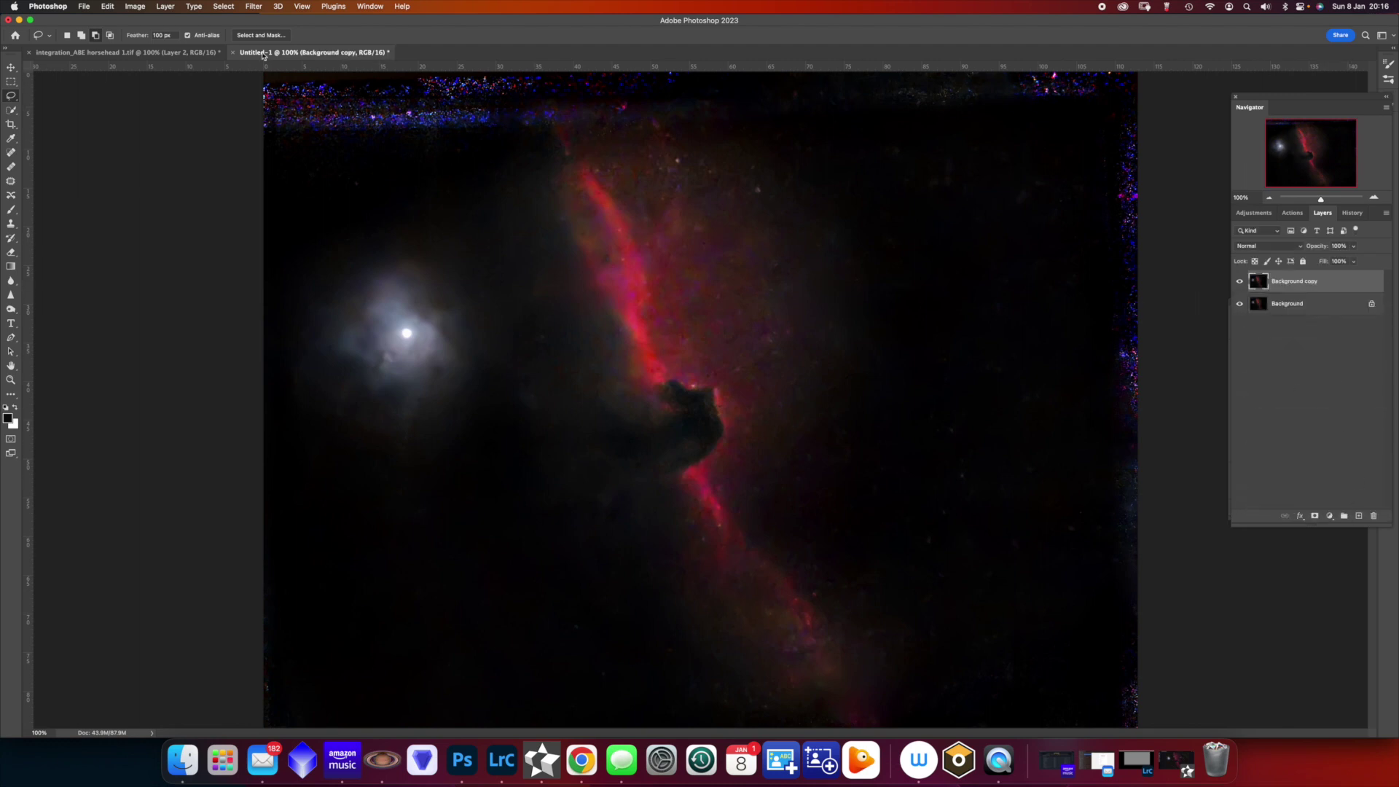
# Apply the Dust & Scratches filter to the Background copy layer with a radius of 11 pixels.
pyautogui.click(254, 7)
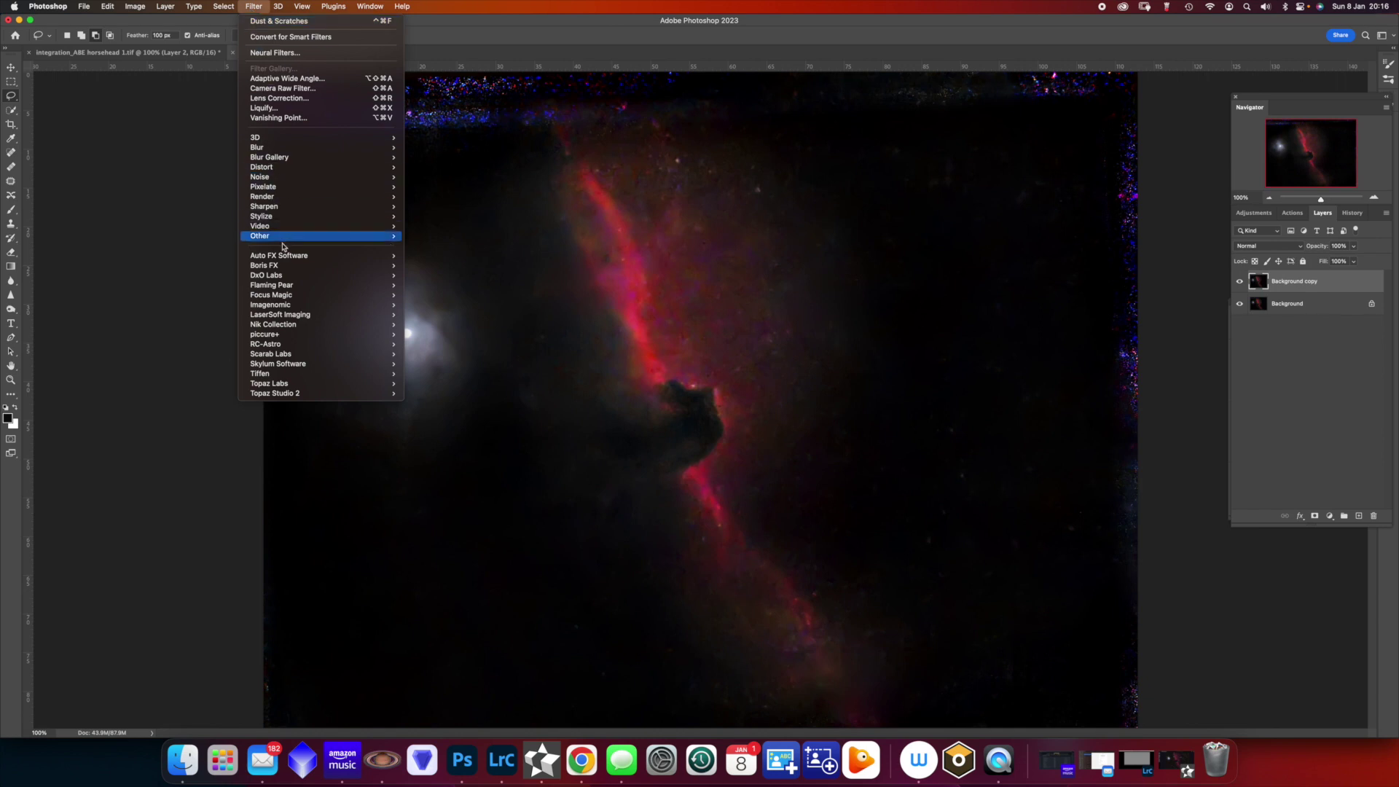
pyautogui.moveTo(311, 167)
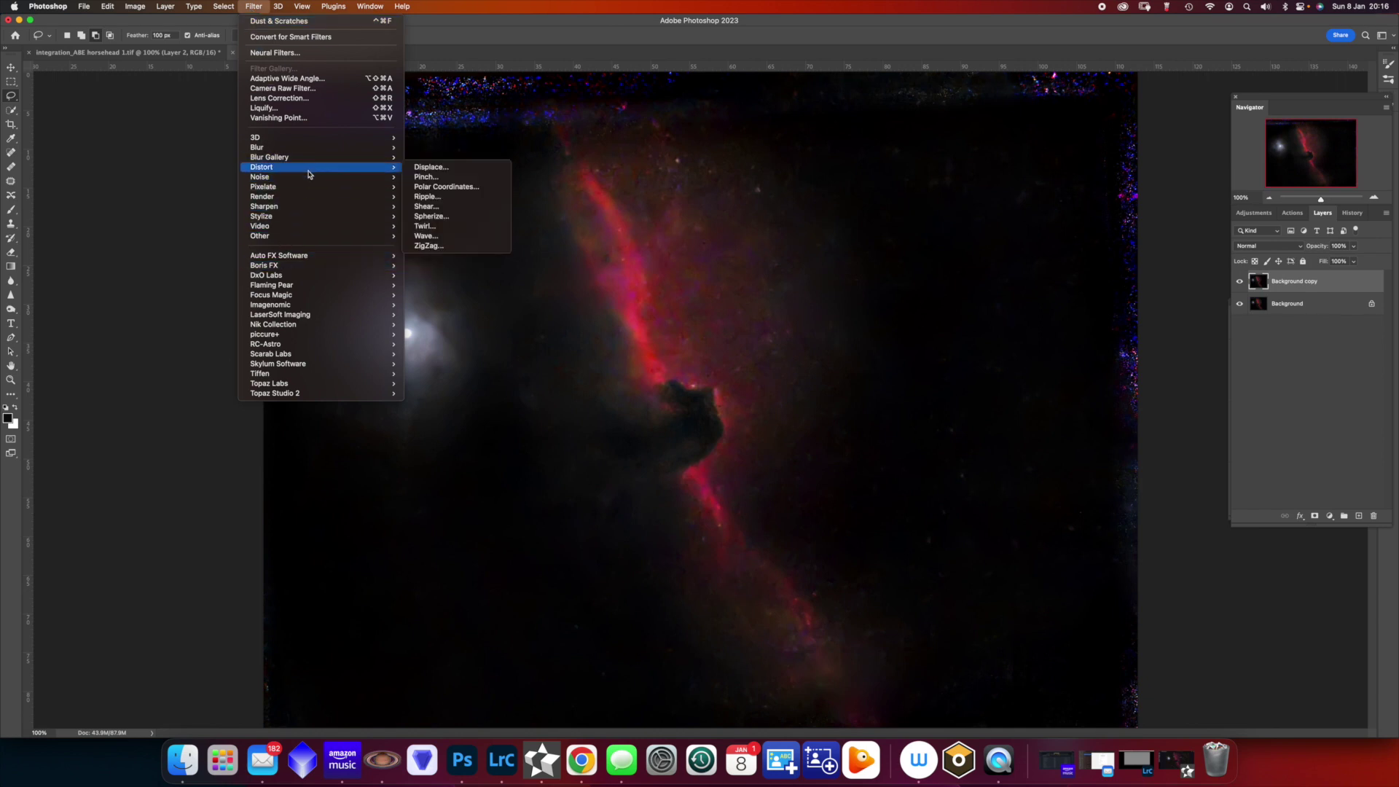
pyautogui.moveTo(370, 184)
pyautogui.click(445, 196)
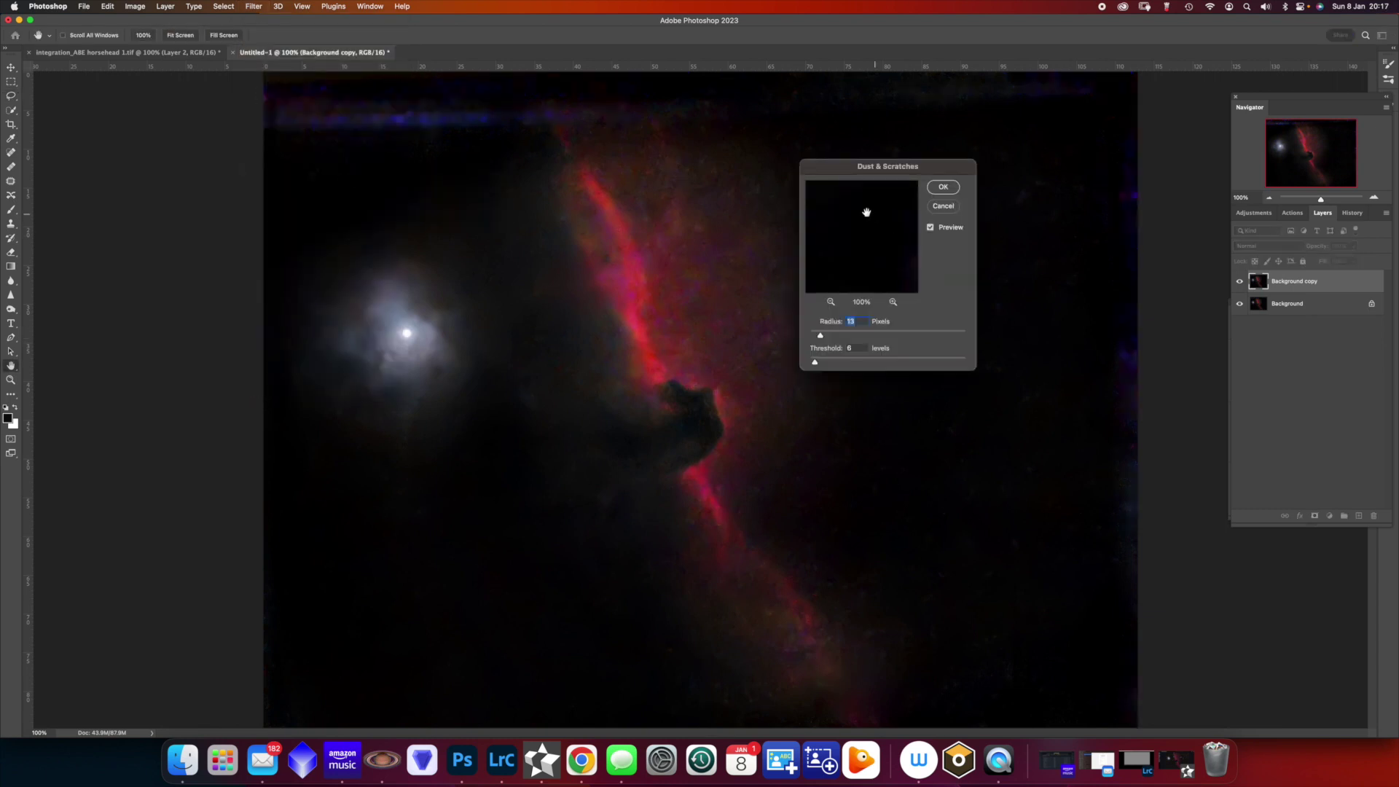
pyautogui.moveTo(875, 253)
pyautogui.mouseDown()
pyautogui.moveTo(905, 252)
pyautogui.moveTo(830, 238)
pyautogui.mouseUp()
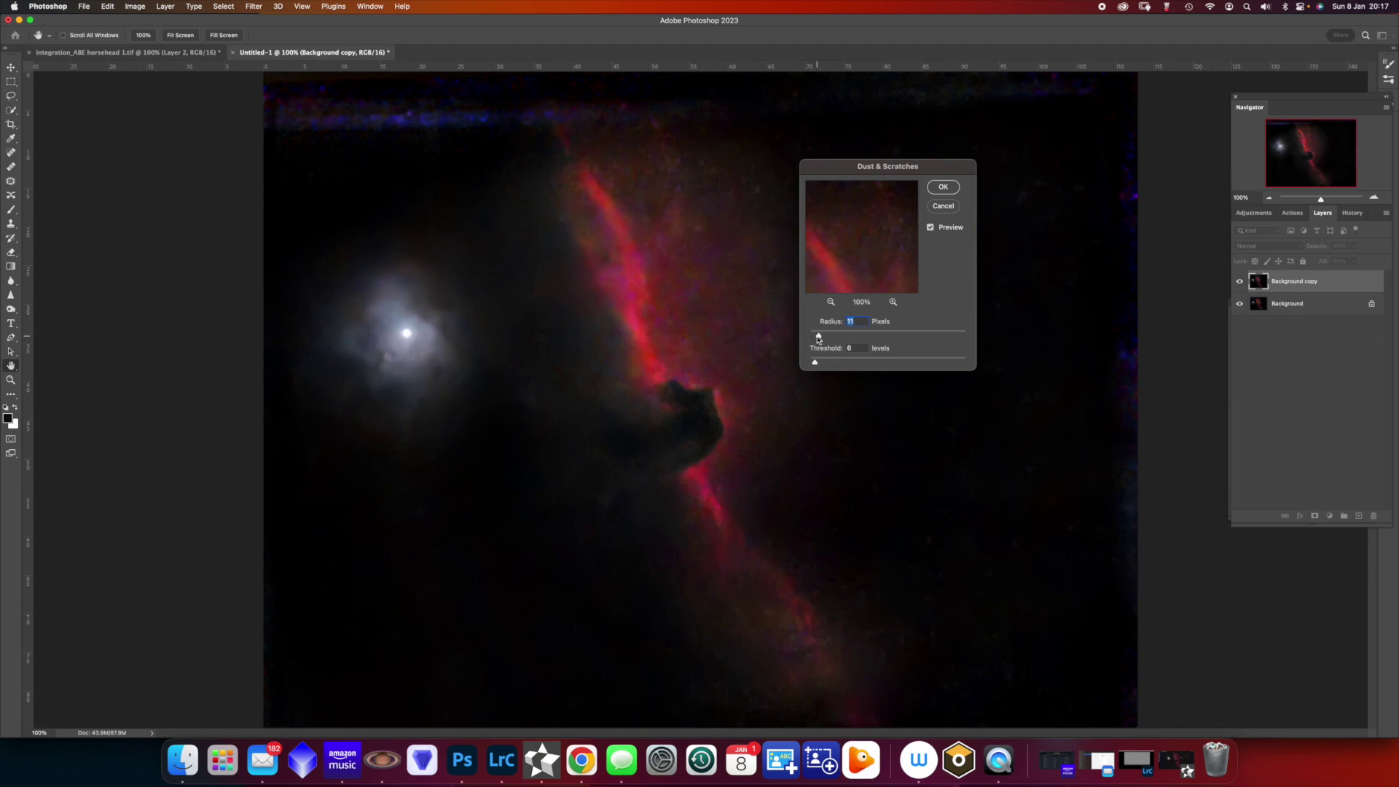
pyautogui.click(945, 187)
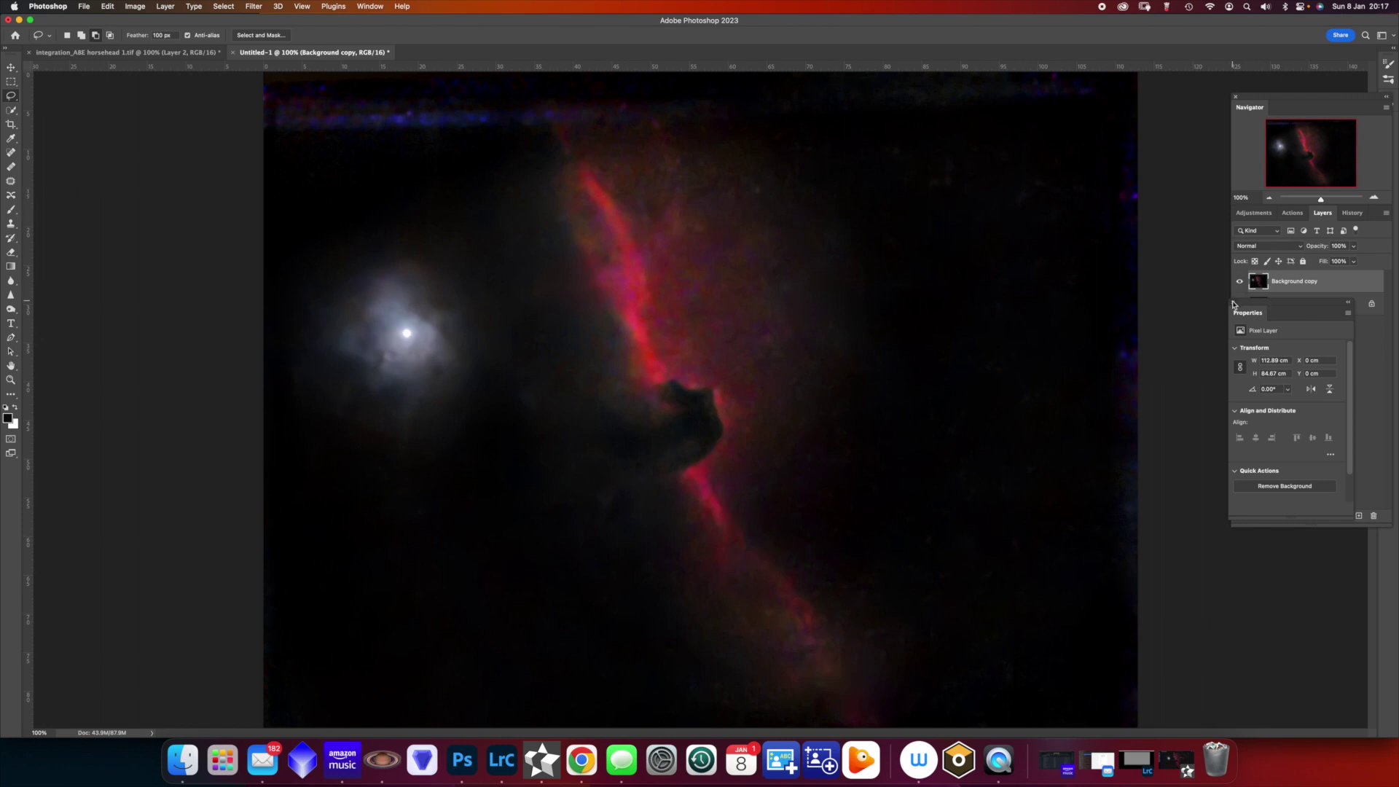
# Compare the image with the filtered Background copy layer hidden and shown, and flatten the layers.
pyautogui.click(1232, 302)
pyautogui.click(1239, 281)
pyautogui.click(1238, 282)
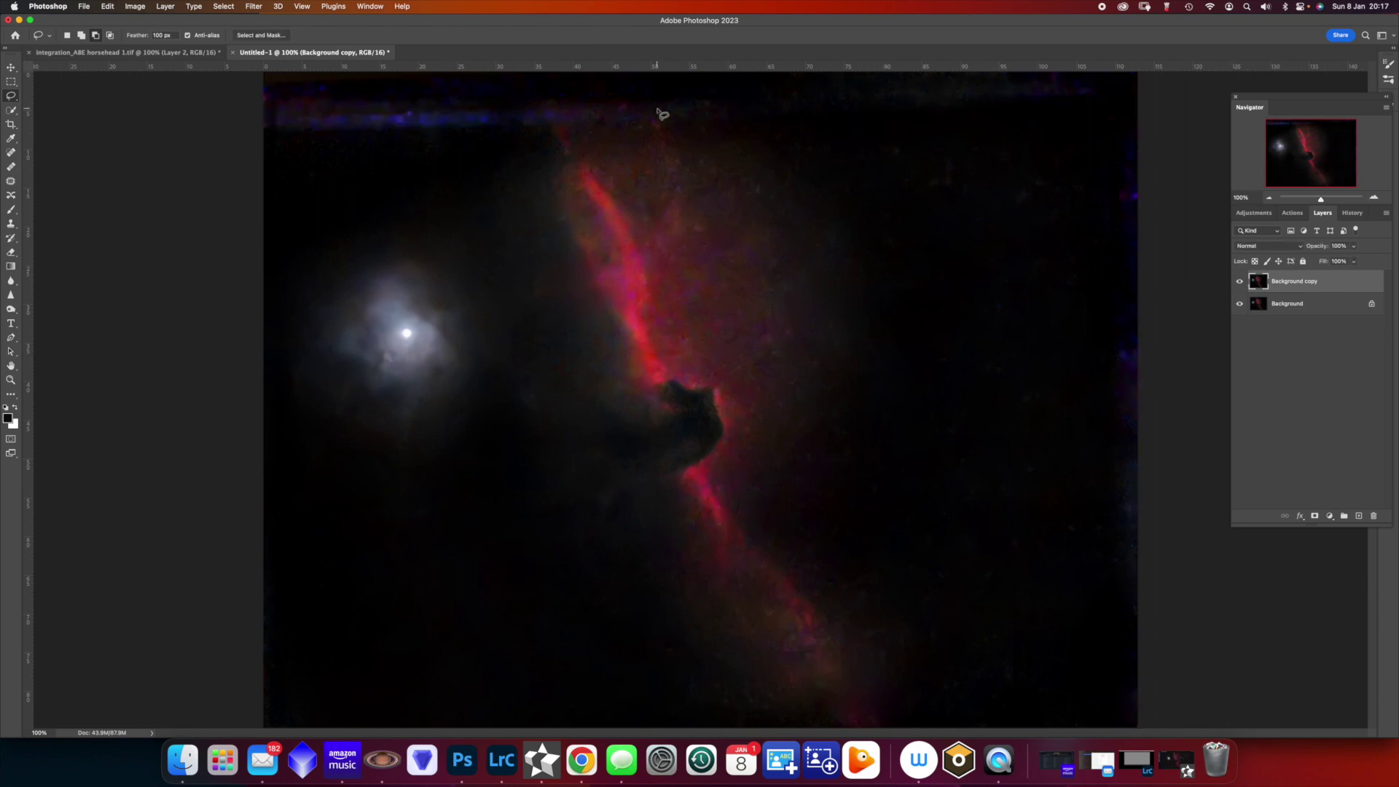
pyautogui.click(166, 7)
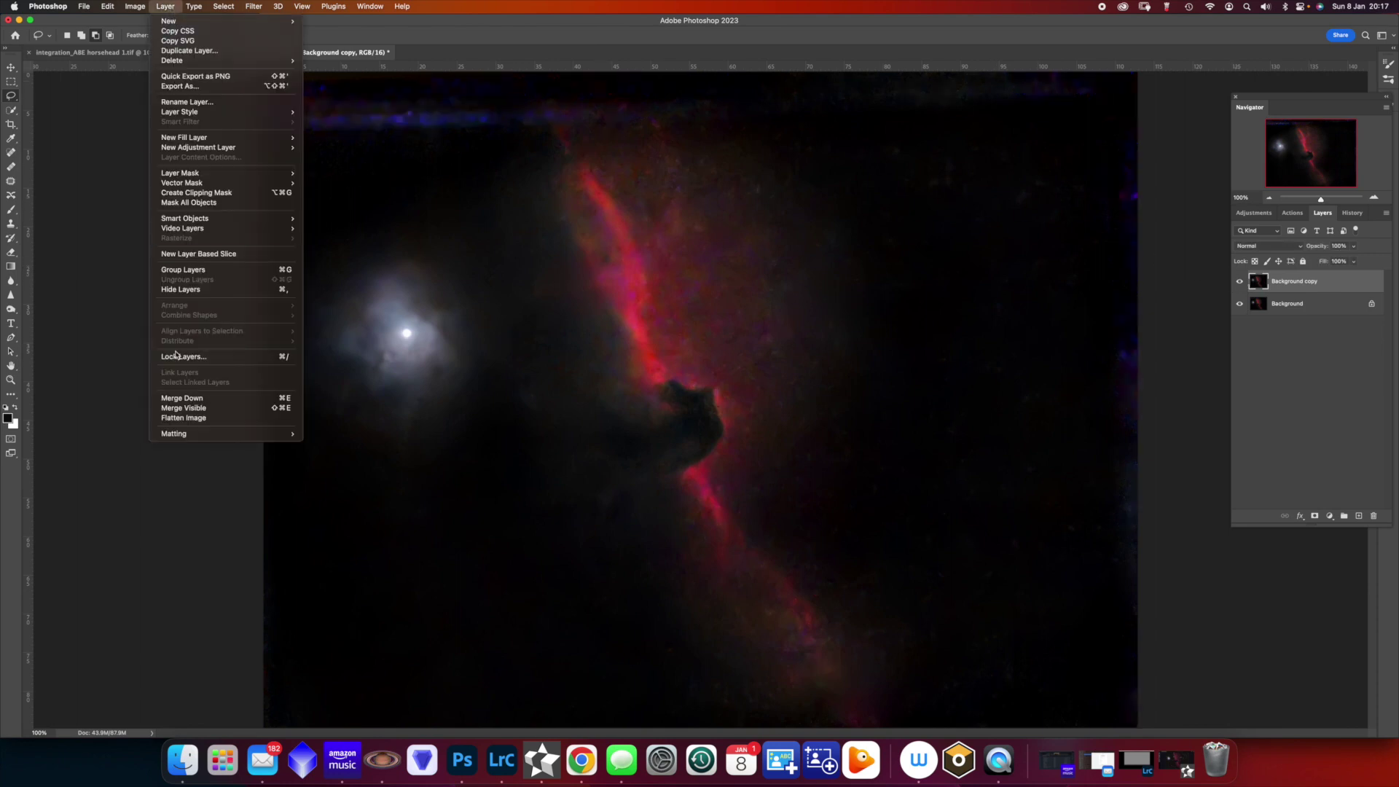
pyautogui.click(184, 418)
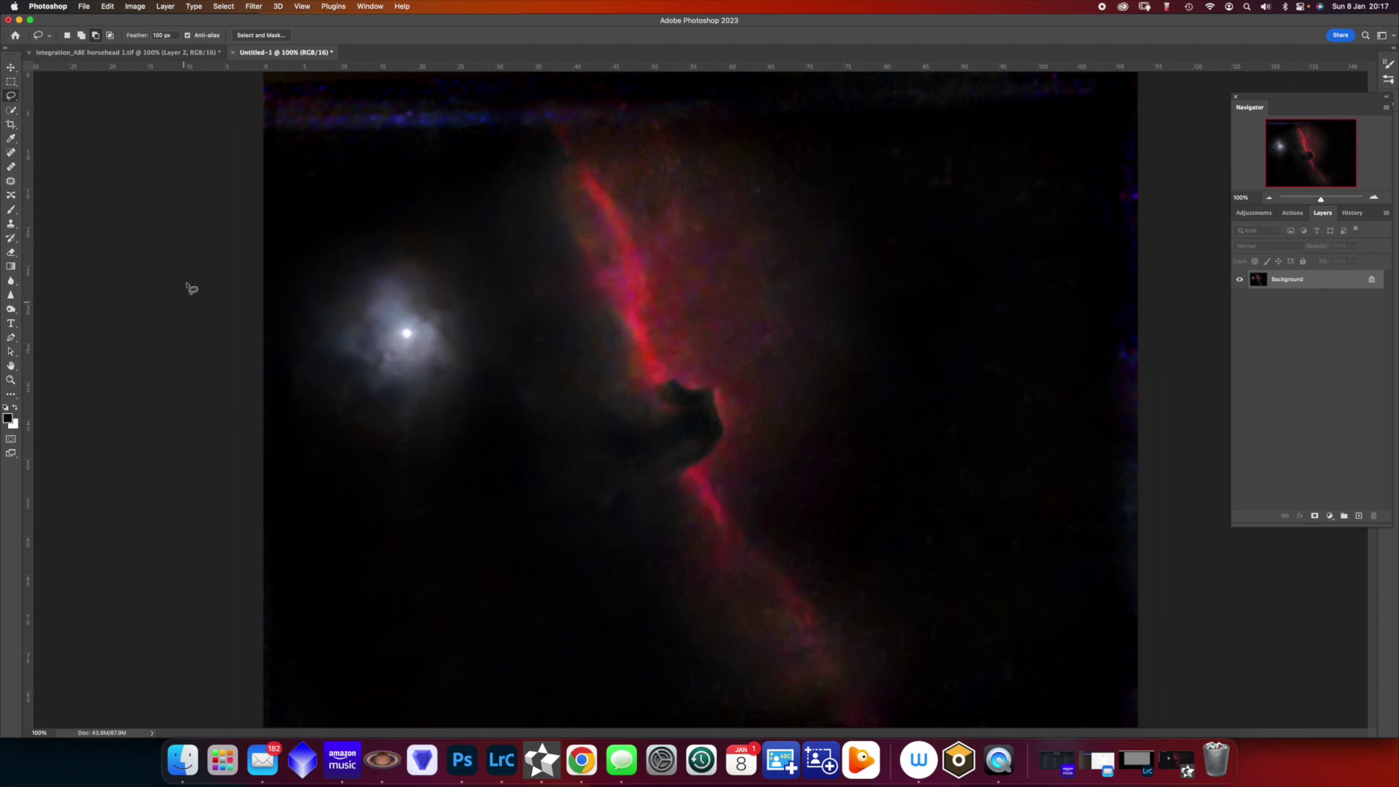
# Copy the whole starless image, paste it above Layer 3 in the Integration_ABE horsehead 1.tif document, and flatten that document.
pyautogui.click(220, 8)
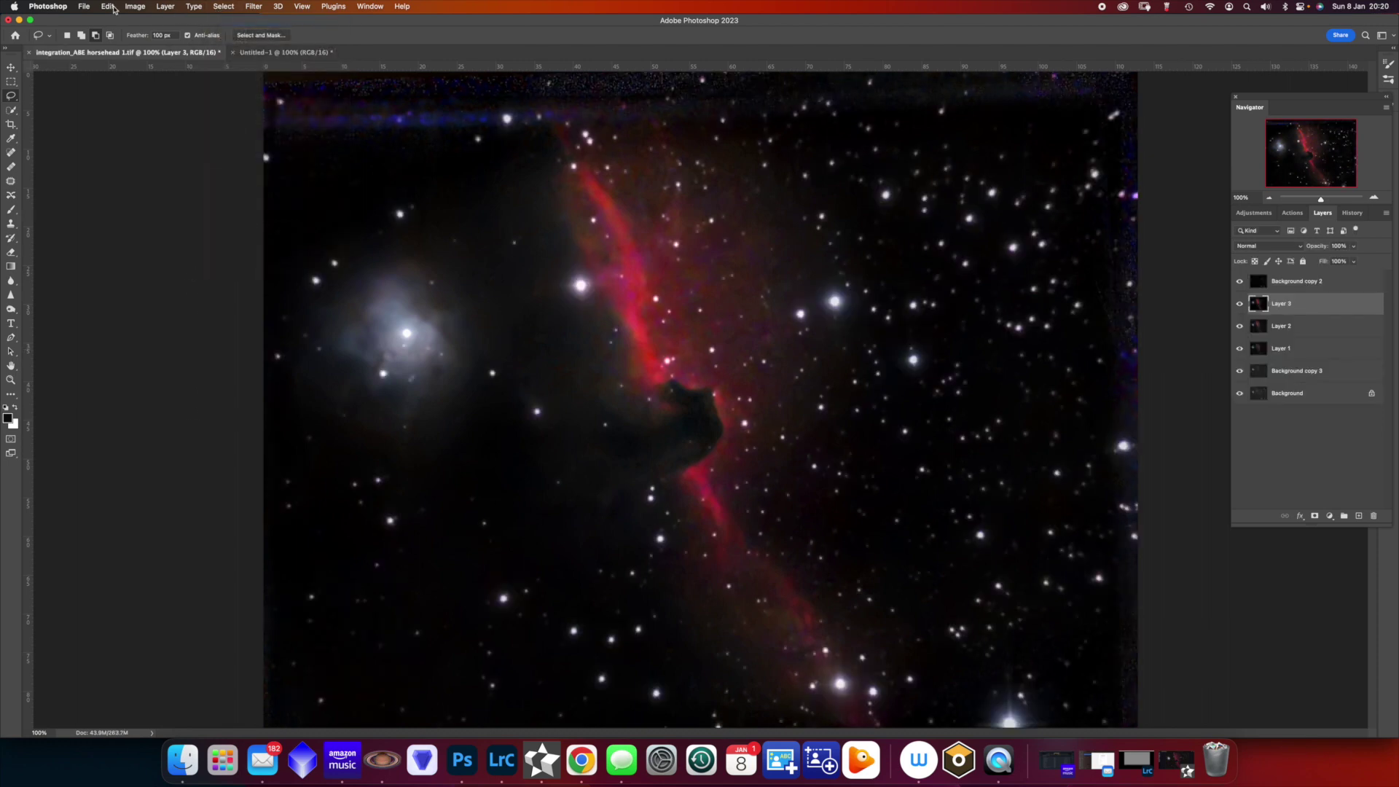
pyautogui.click(107, 7)
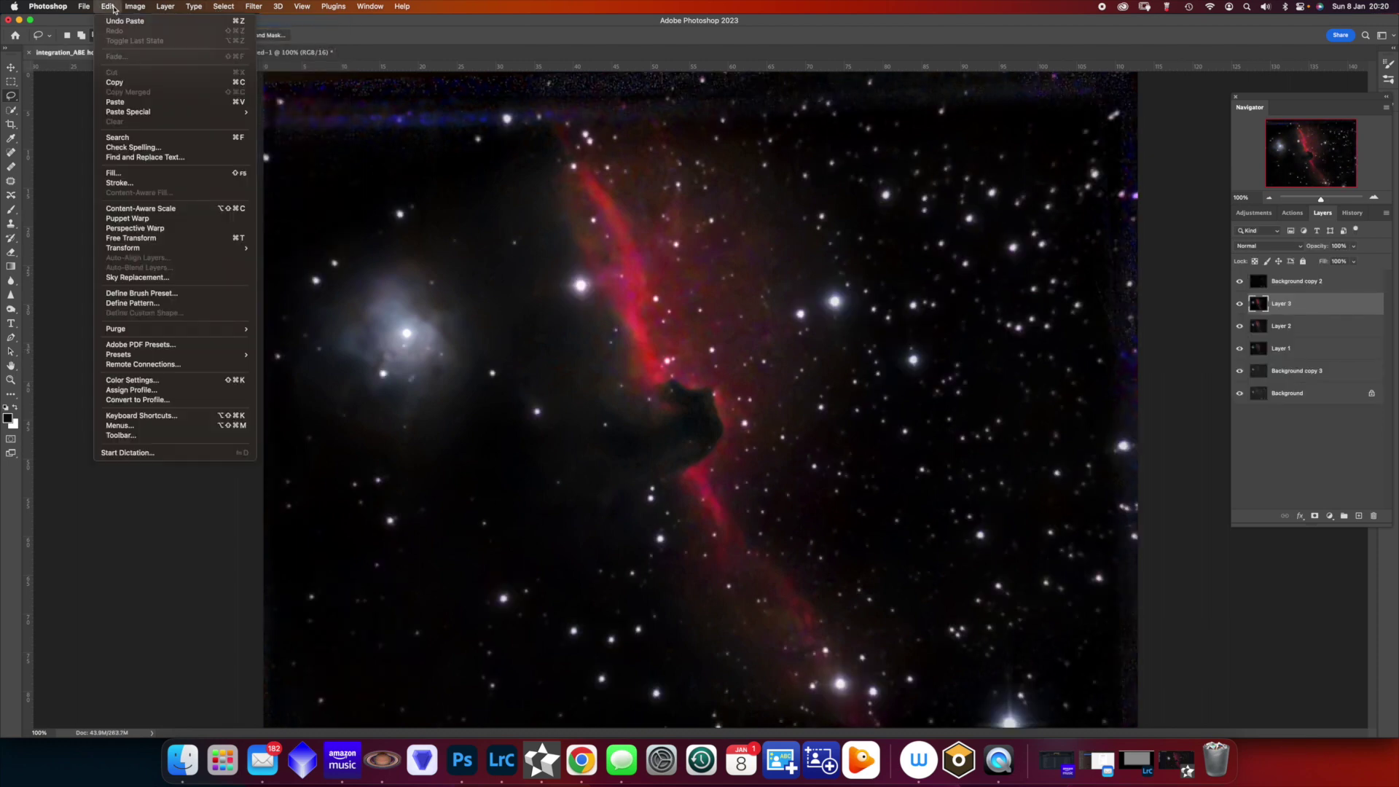
pyautogui.click(116, 102)
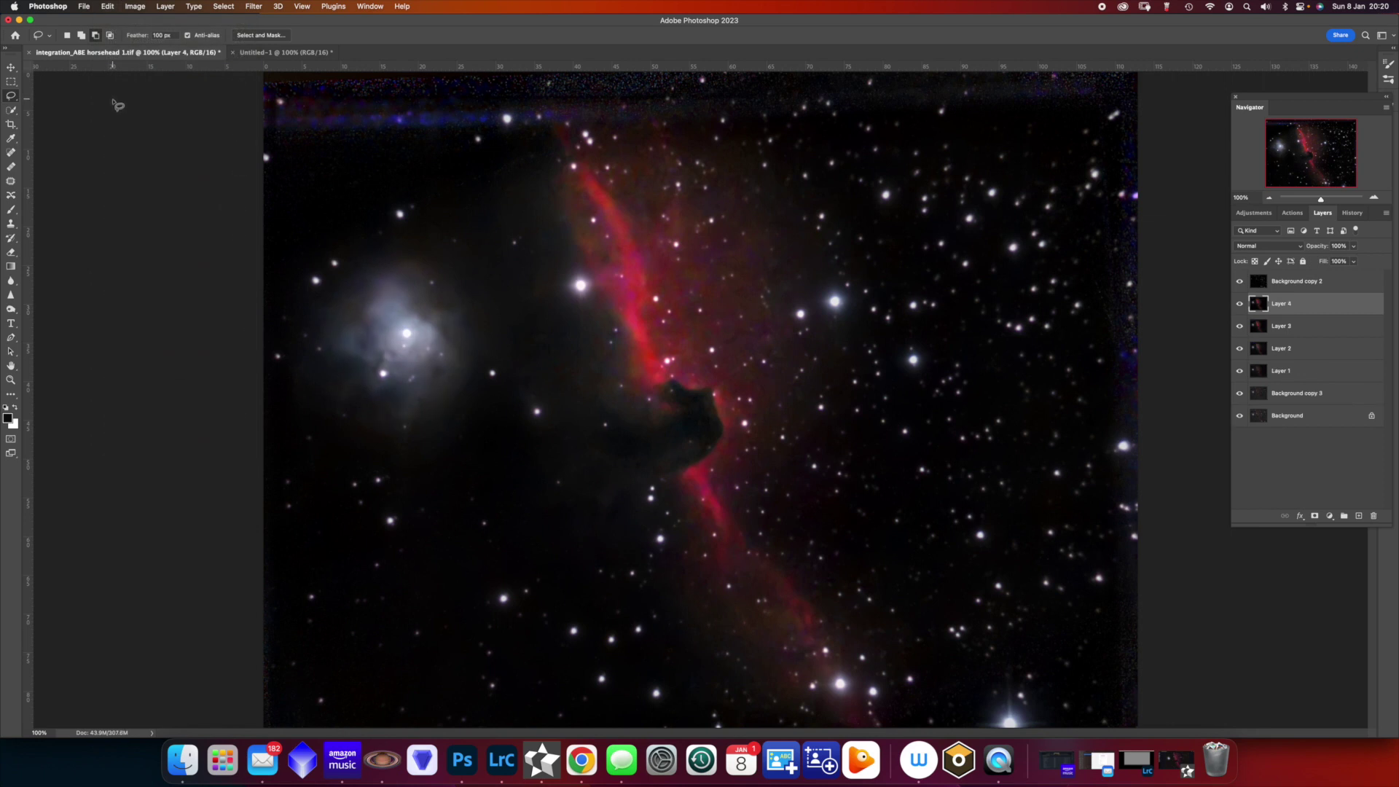
pyautogui.click(166, 6)
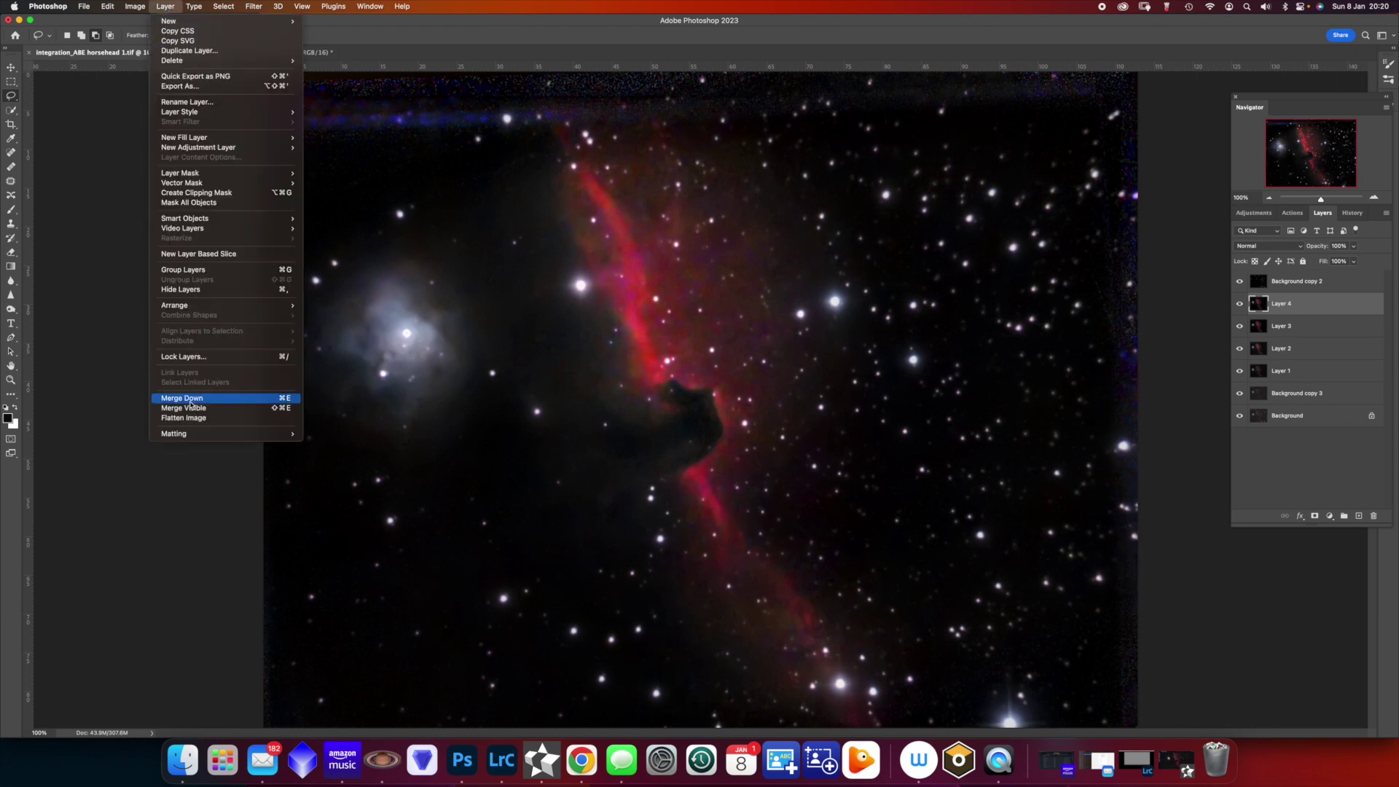
pyautogui.click(194, 420)
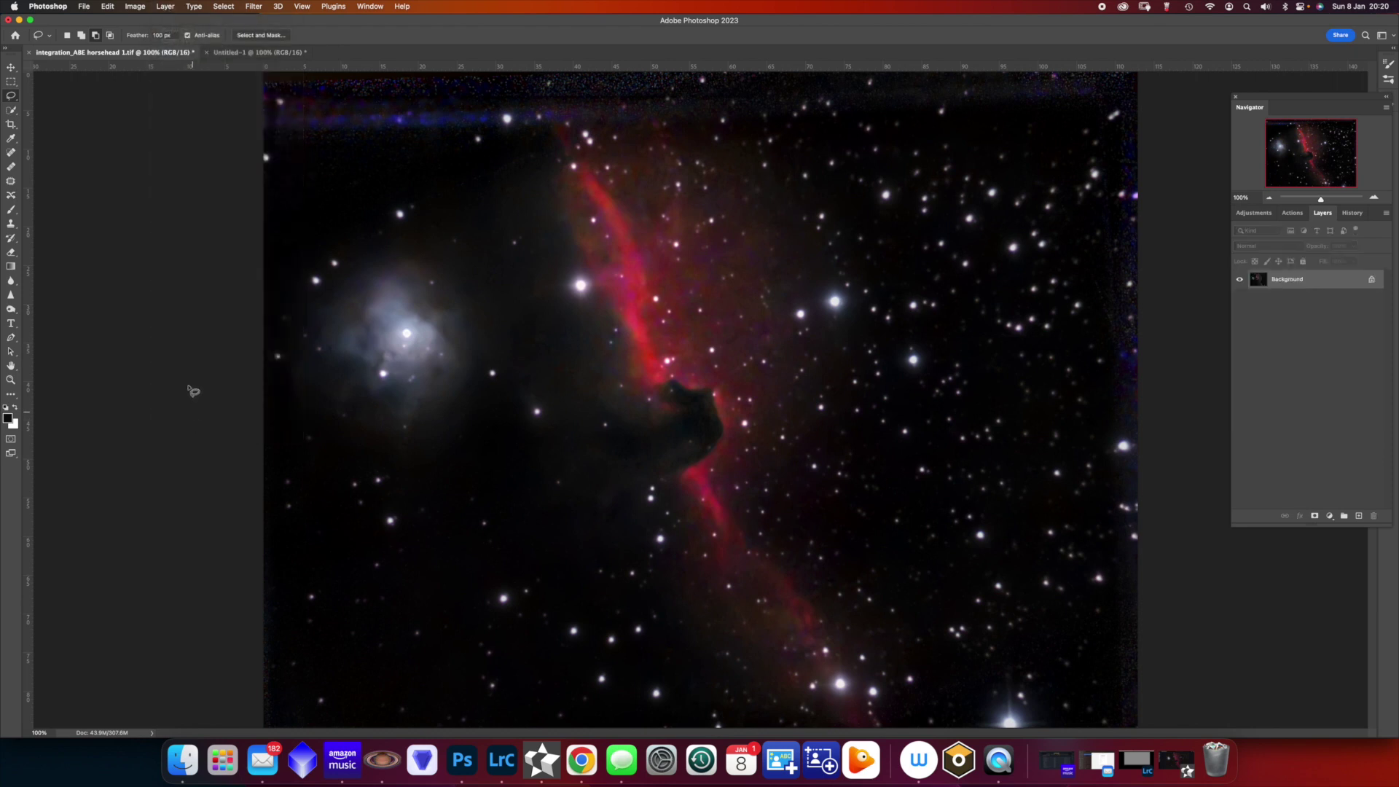
# Crop the flattened image to about 107 by 75 cm, cutting away the noisy blue edges on all sides.
pyautogui.click(11, 124)
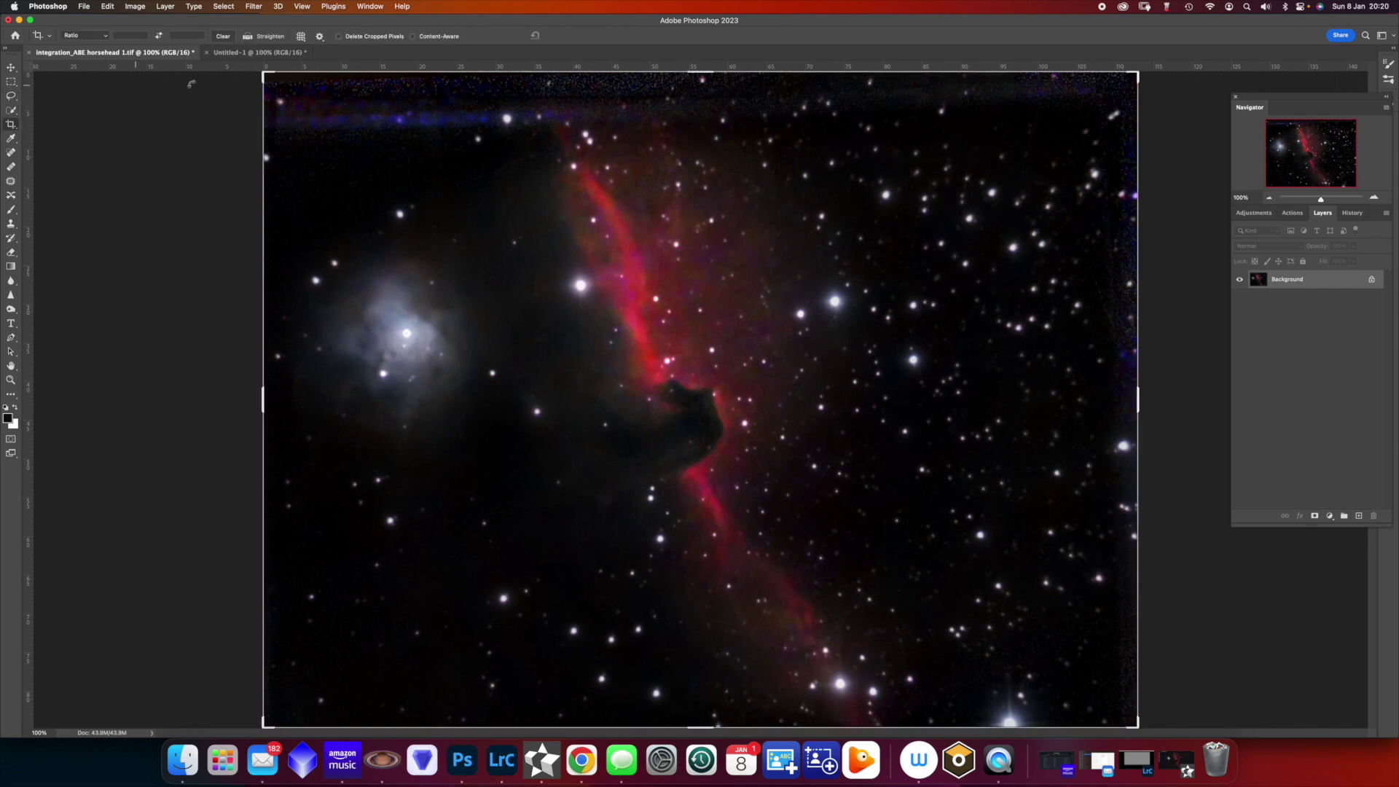
pyautogui.moveTo(265, 73); pyautogui.dragTo(277, 99)
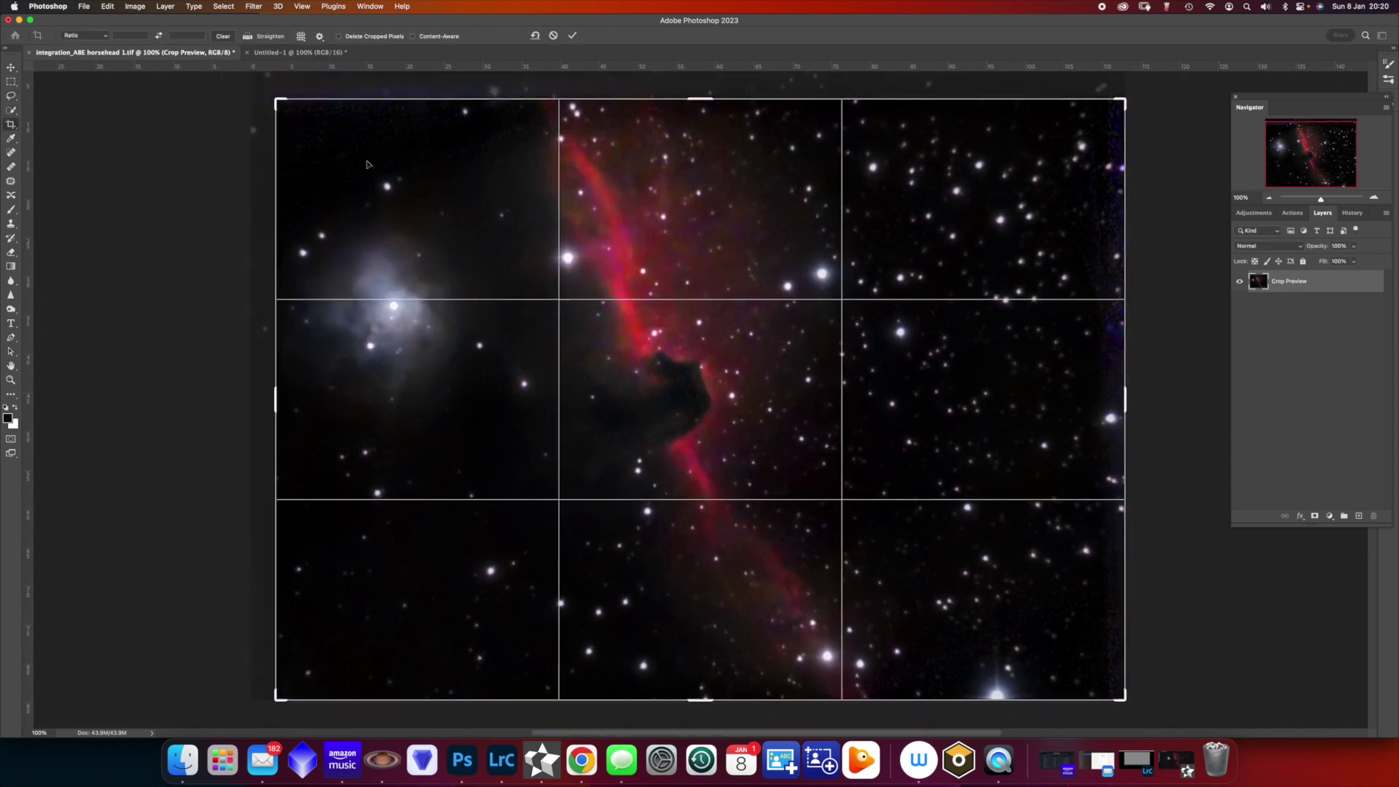
pyautogui.moveTo(1119, 697); pyautogui.dragTo(1111, 691)
pyautogui.moveTo(704, 105); pyautogui.dragTo(704, 108)
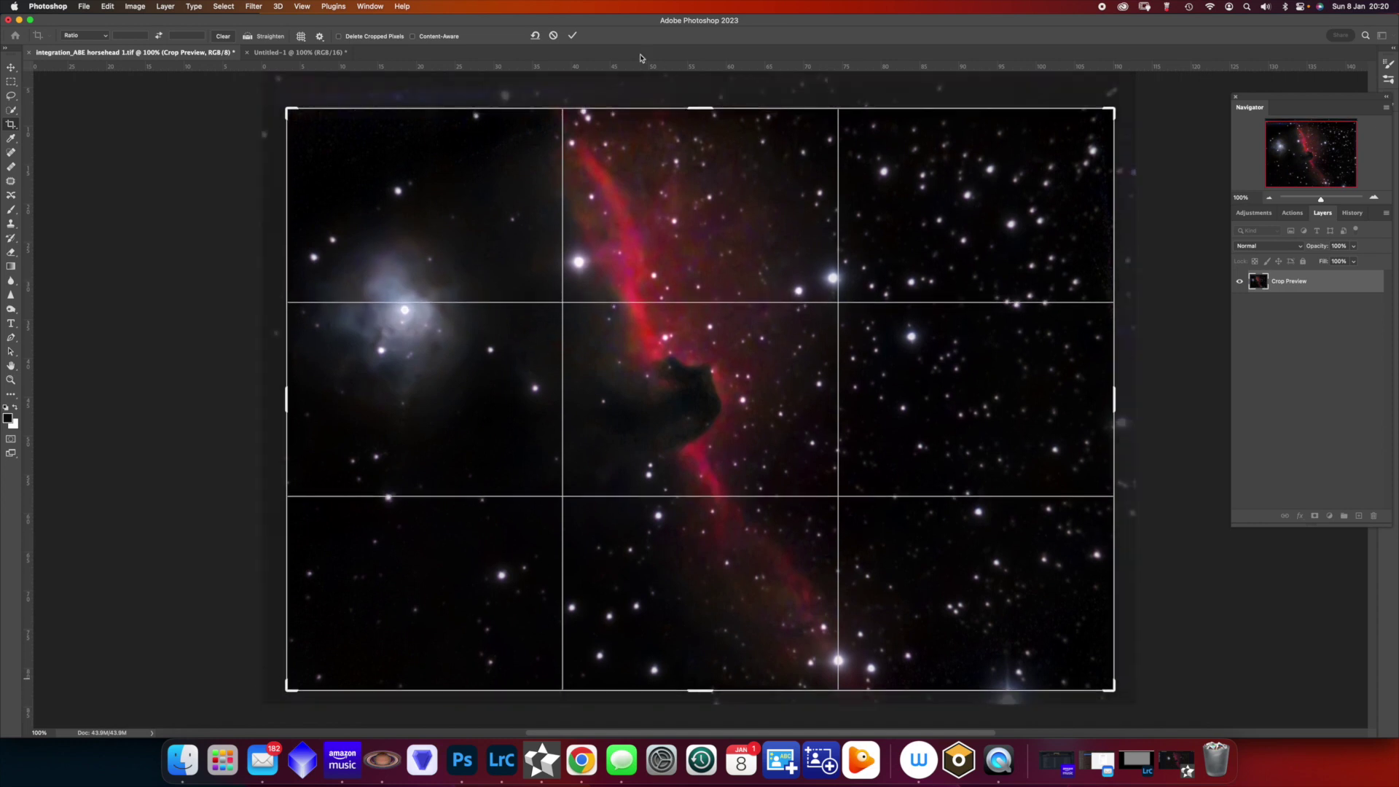
pyautogui.click(573, 35)
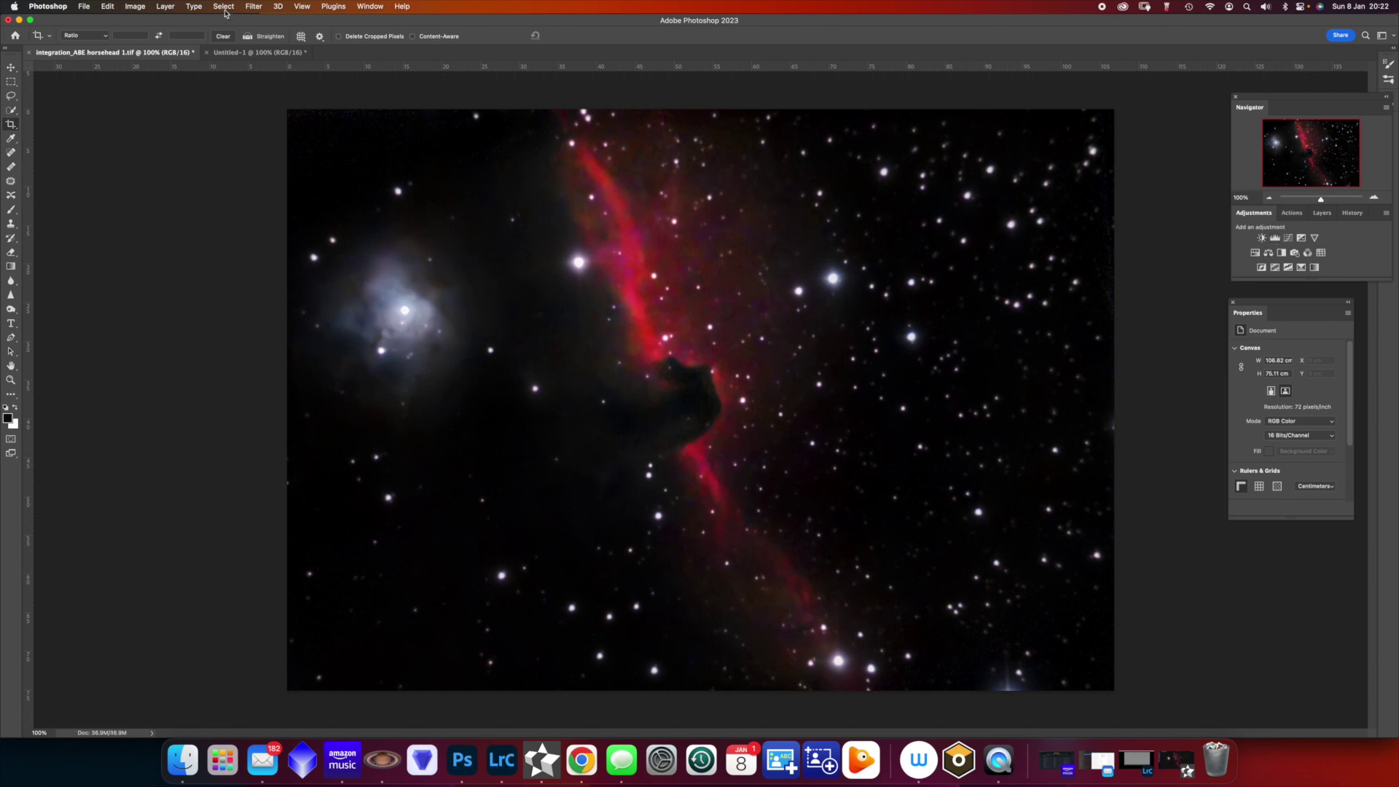
# Shrink the stars across the cropped image with the RC-Astro StarShrink filter at strength 4, raising its radius slightly.
pyautogui.click(253, 7)
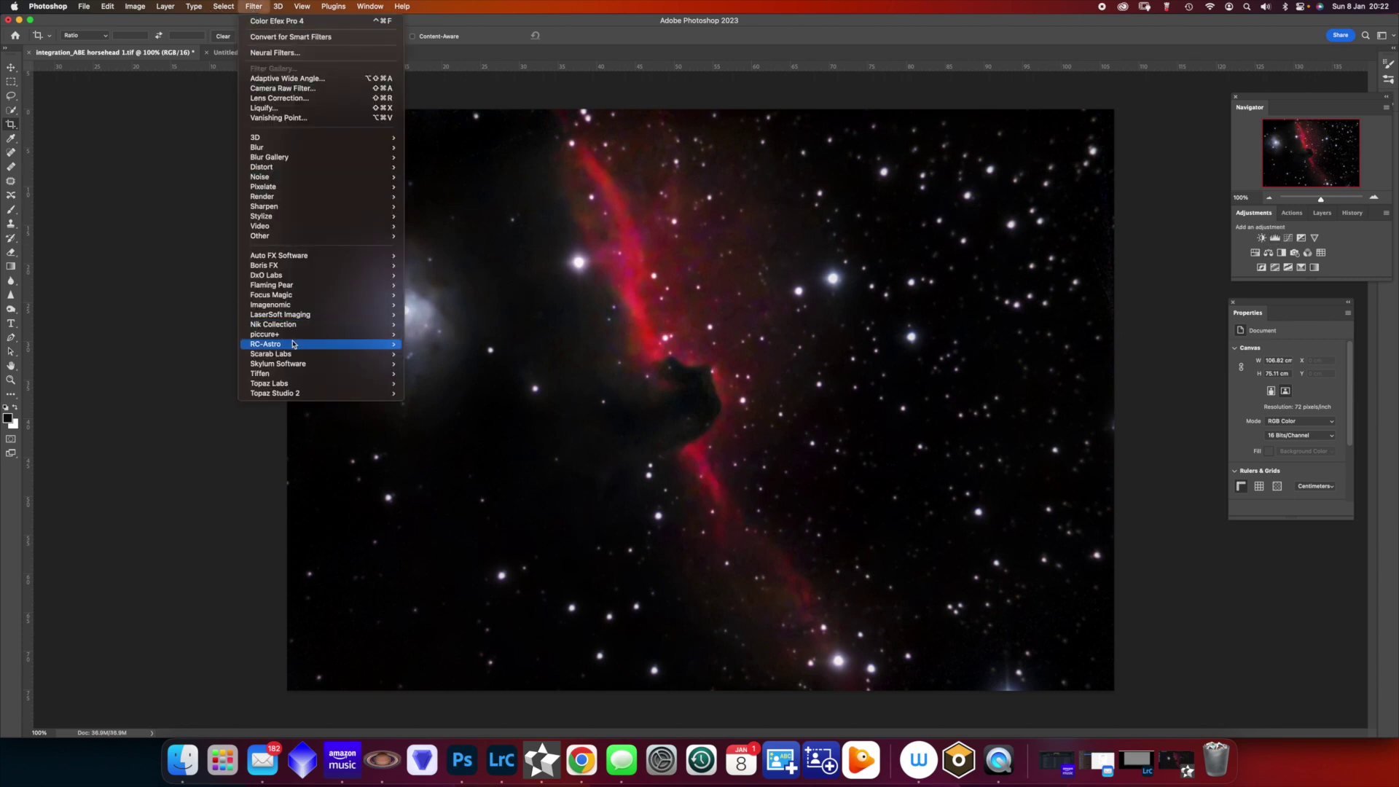
pyautogui.moveTo(295, 348)
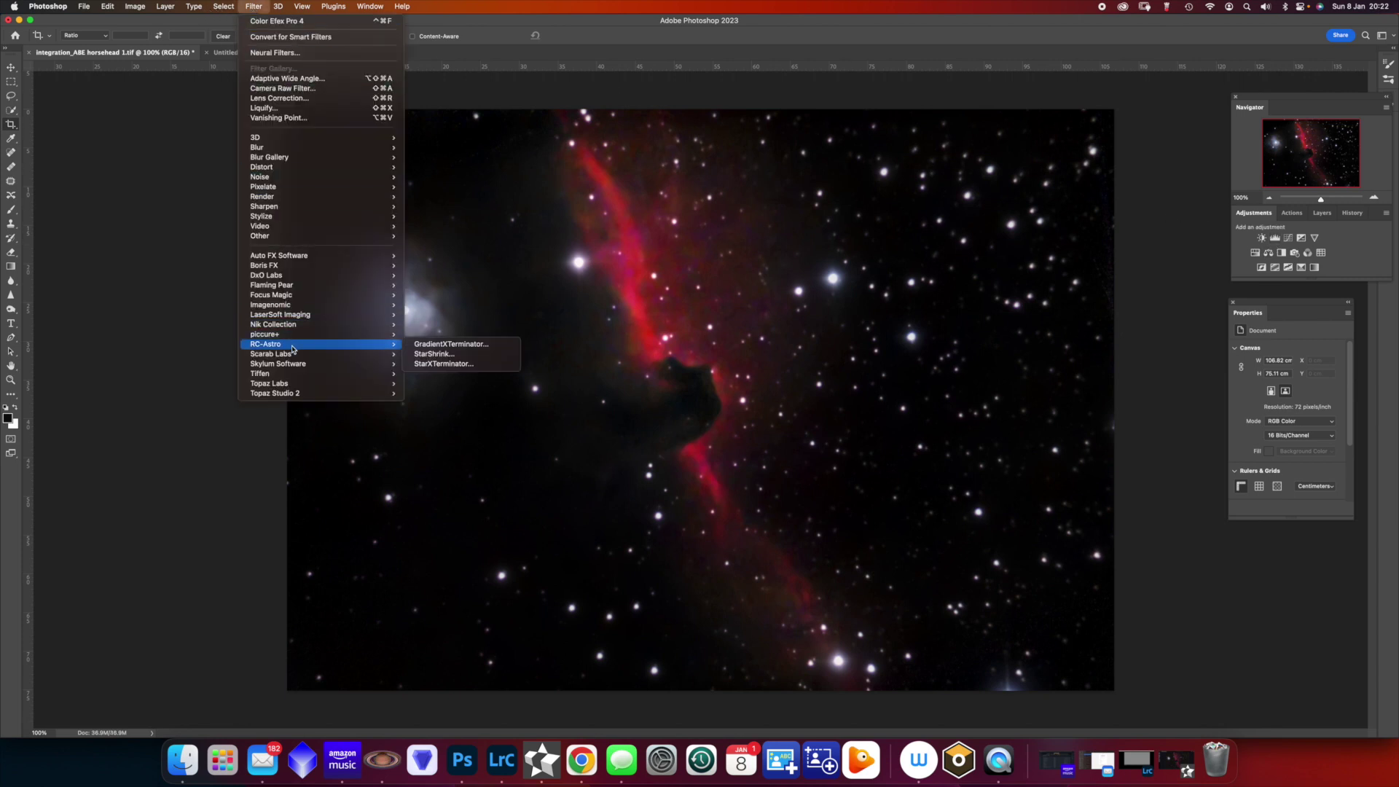
pyautogui.click(451, 357)
pyautogui.moveTo(310, 372); pyautogui.dragTo(407, 474)
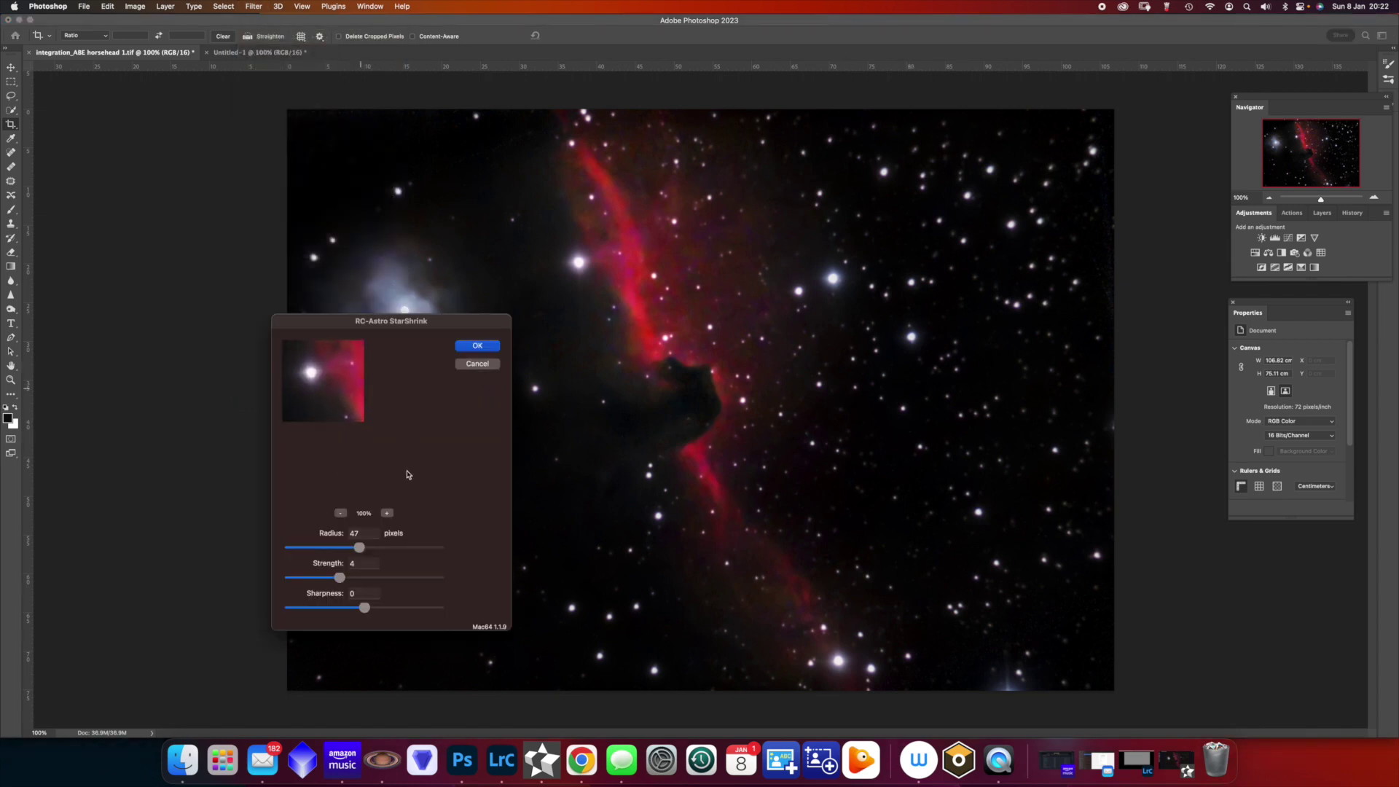
pyautogui.moveTo(358, 552); pyautogui.dragTo(362, 549)
pyautogui.click(488, 346)
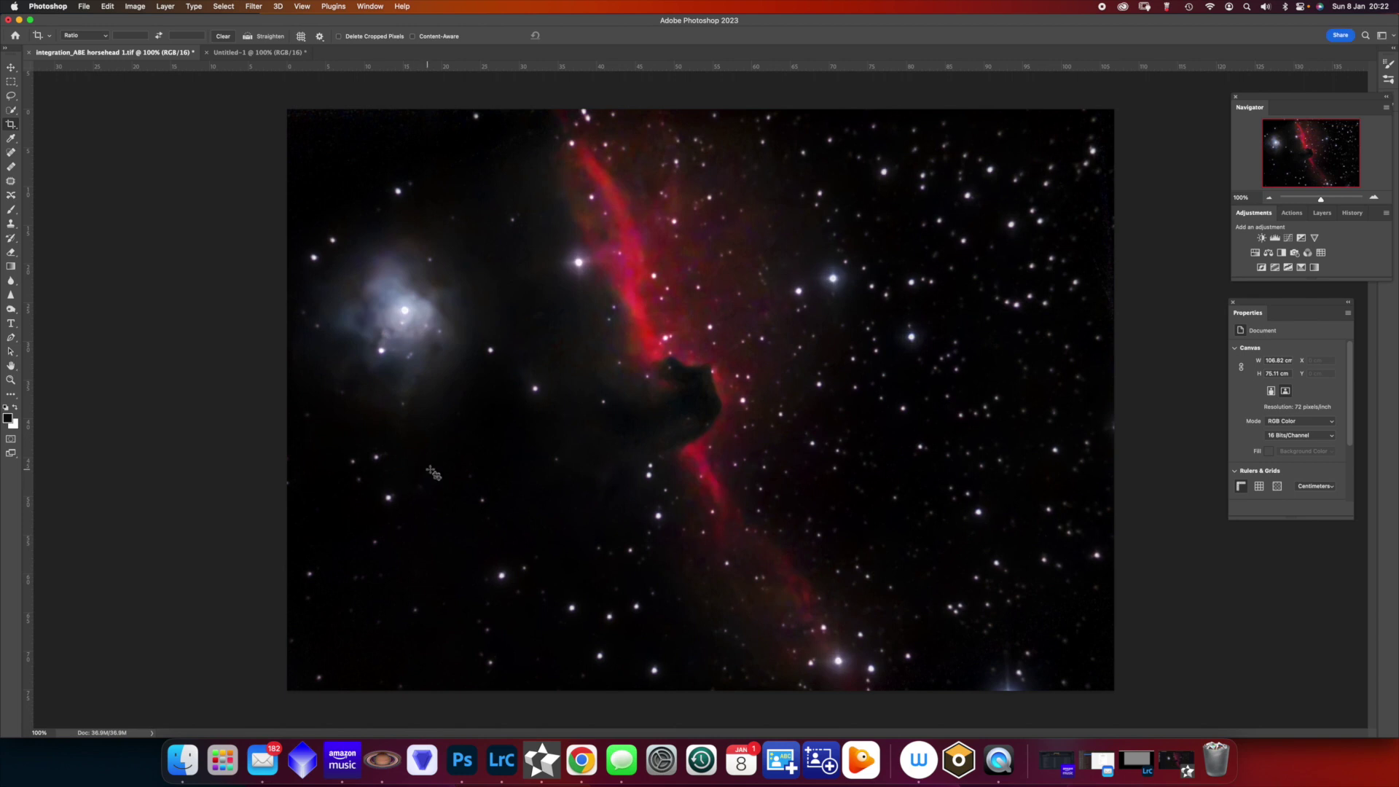
# Duplicate the Background layer of the star-reduced image.
pyautogui.click(1318, 214)
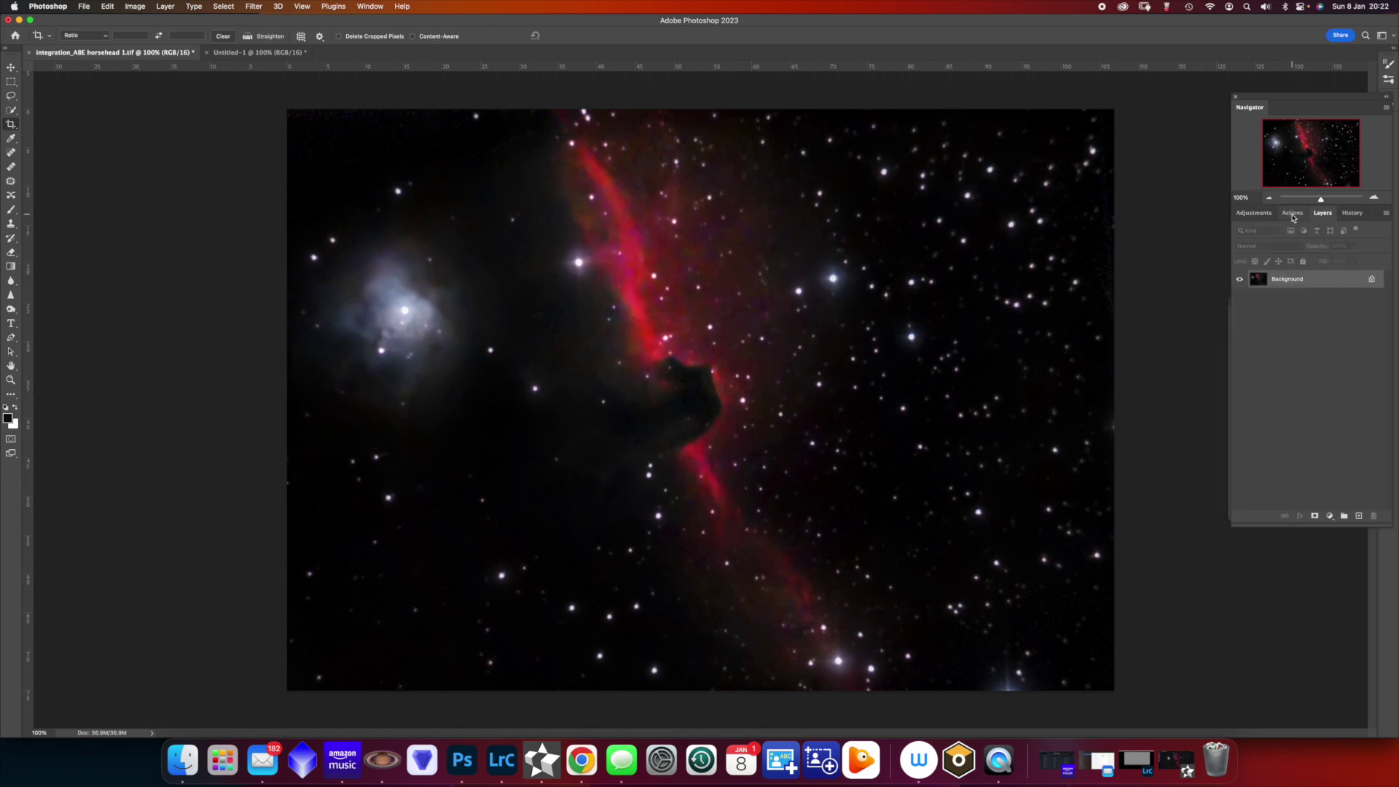
pyautogui.click(1292, 213)
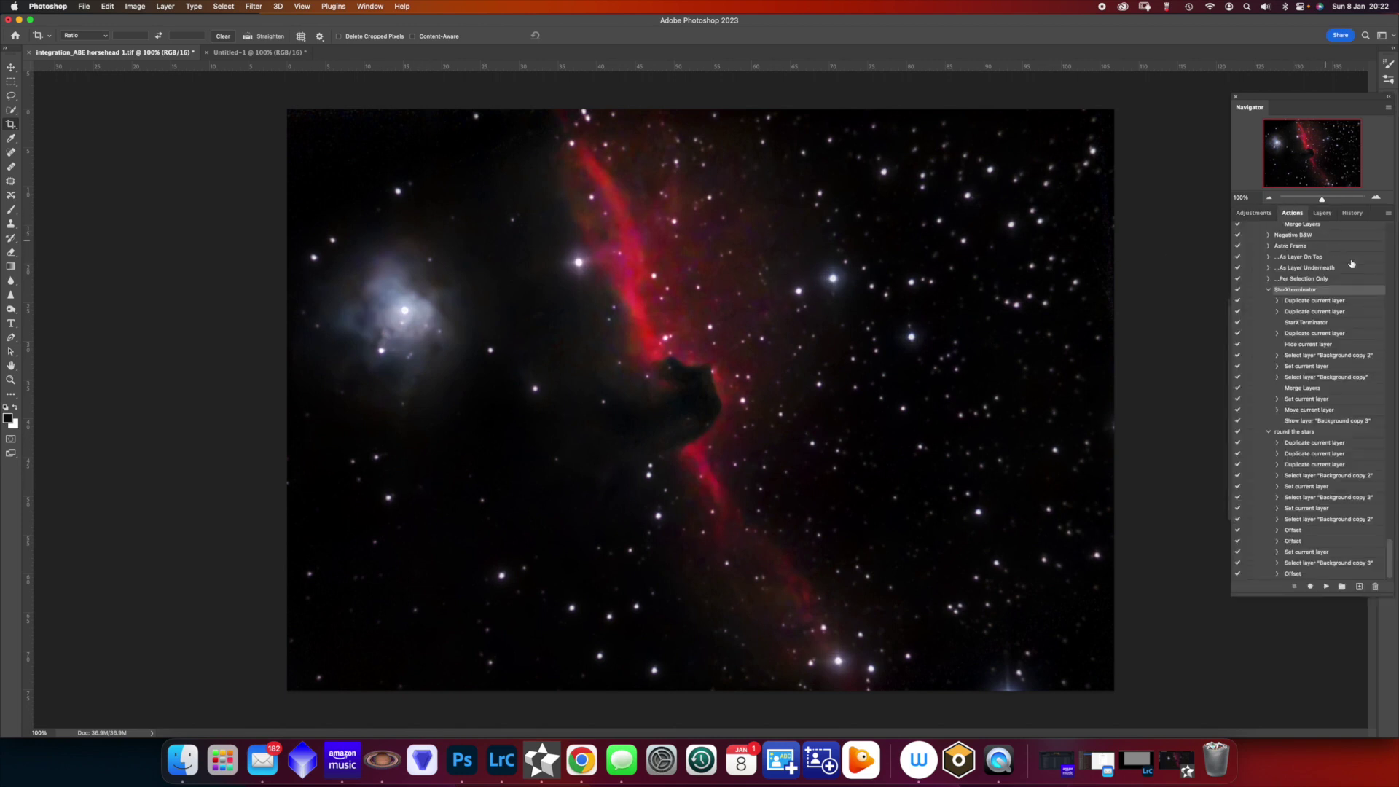
pyautogui.click(1321, 213)
pyautogui.moveTo(1316, 284); pyautogui.dragTo(1358, 515)
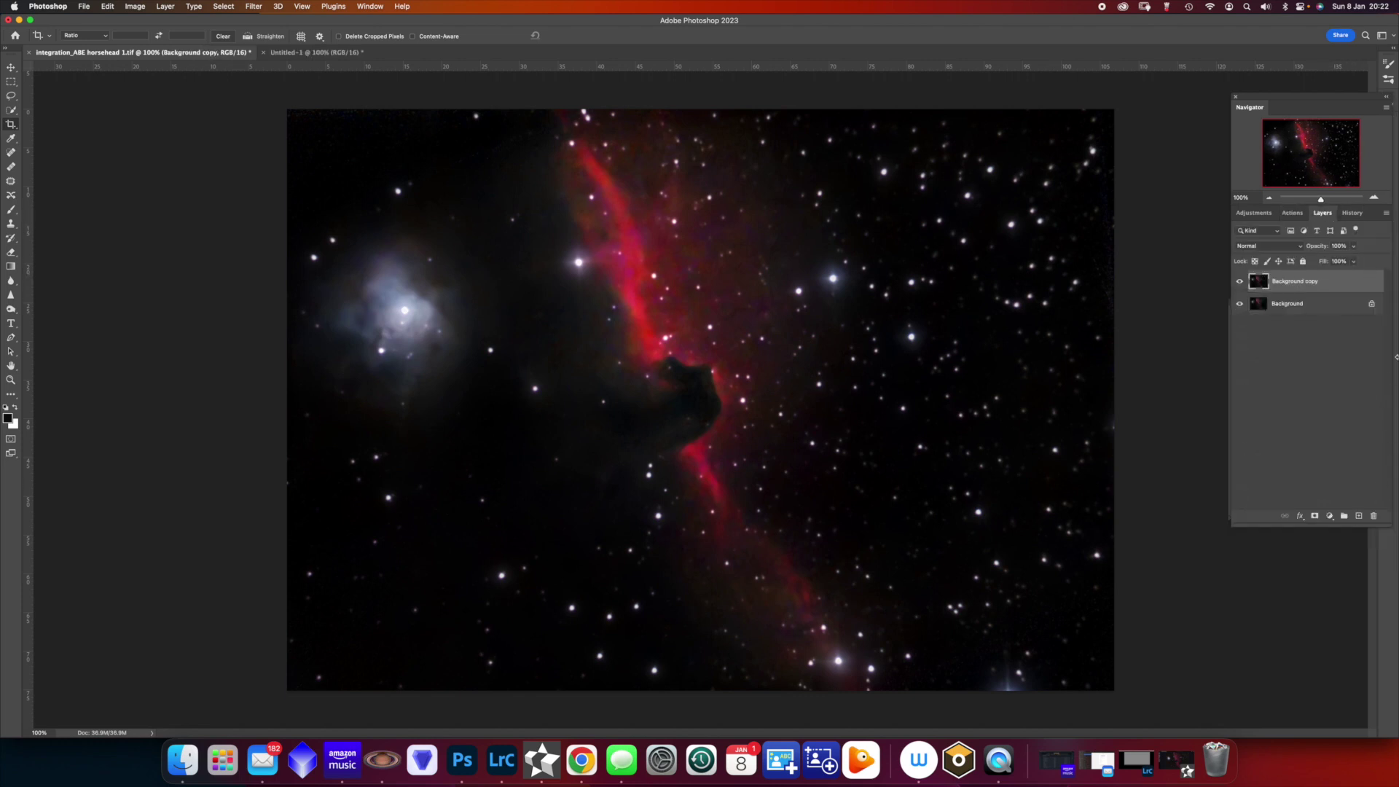
# Run the Less Crunchy More Fuzzy action from the Astronomy Tools set twice on the Background copy layer.
pyautogui.click(1294, 214)
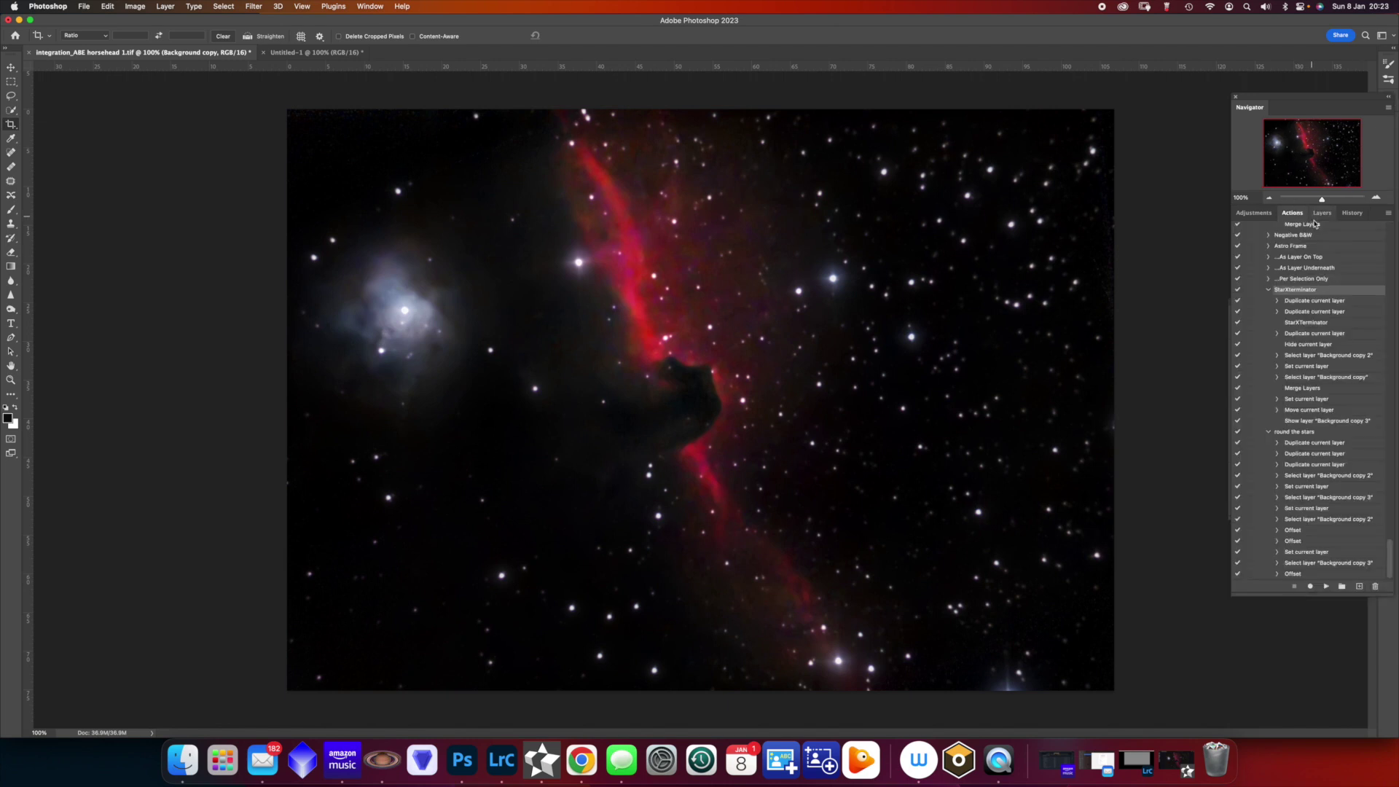
pyautogui.moveTo(1391, 546); pyautogui.dragTo(1390, 272)
pyautogui.click(1338, 372)
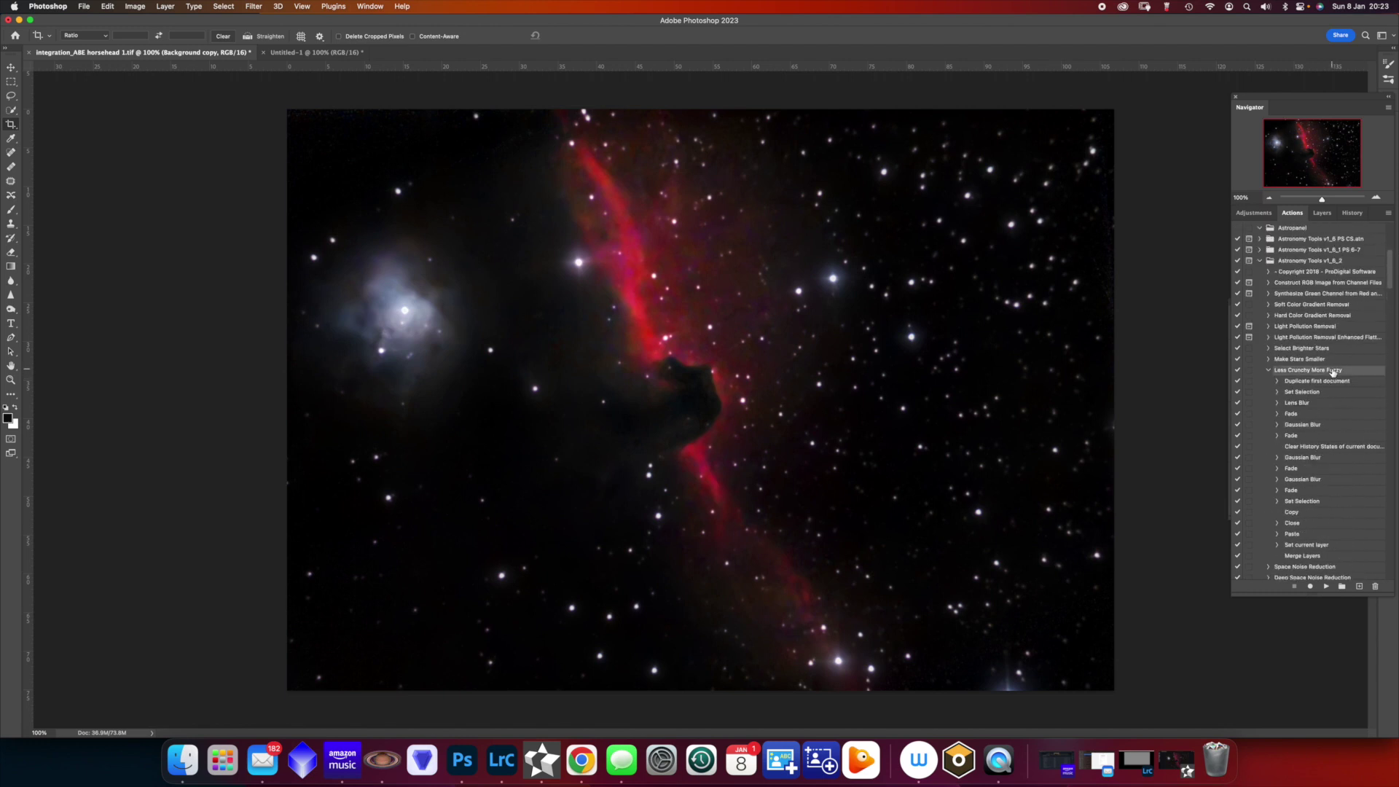
pyautogui.click(1324, 588)
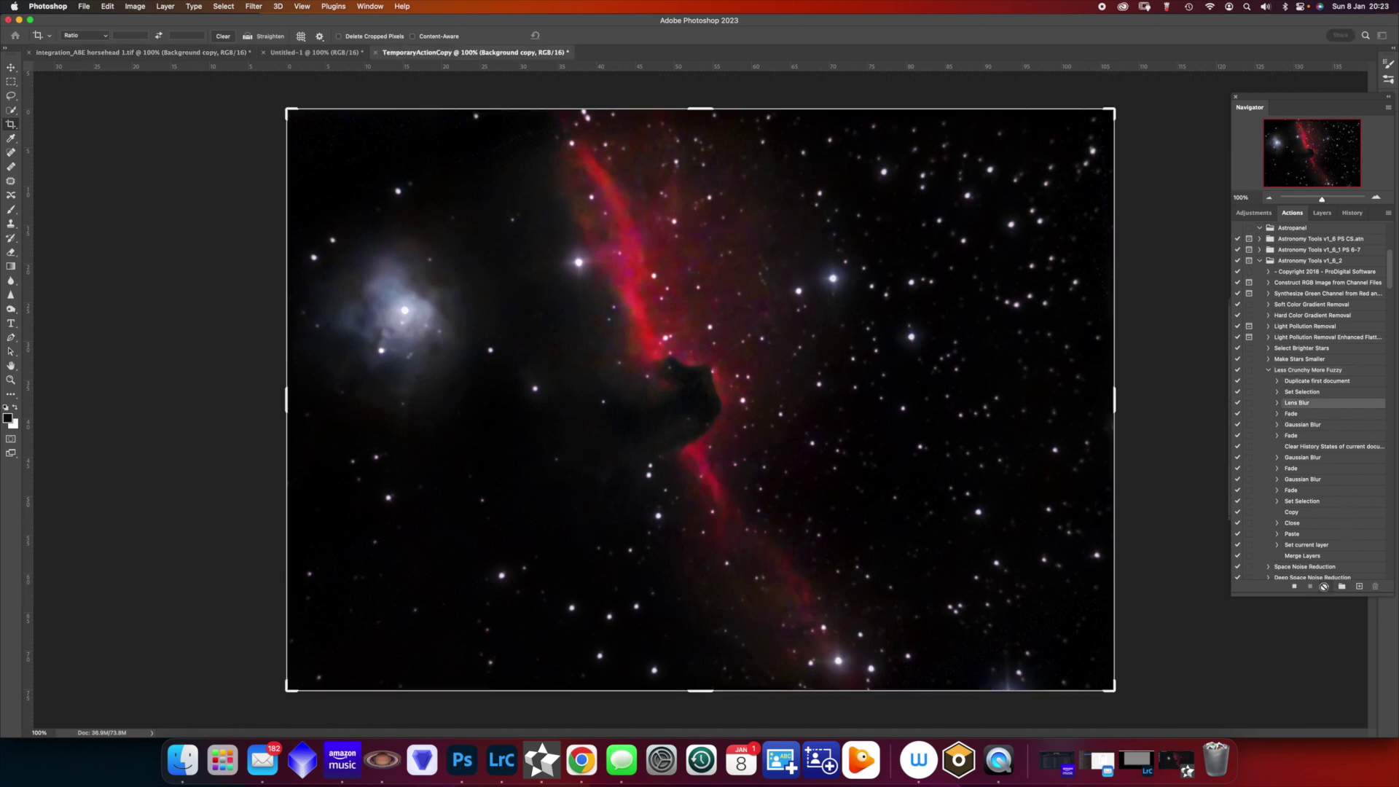
pyautogui.click(1323, 213)
pyautogui.click(1292, 214)
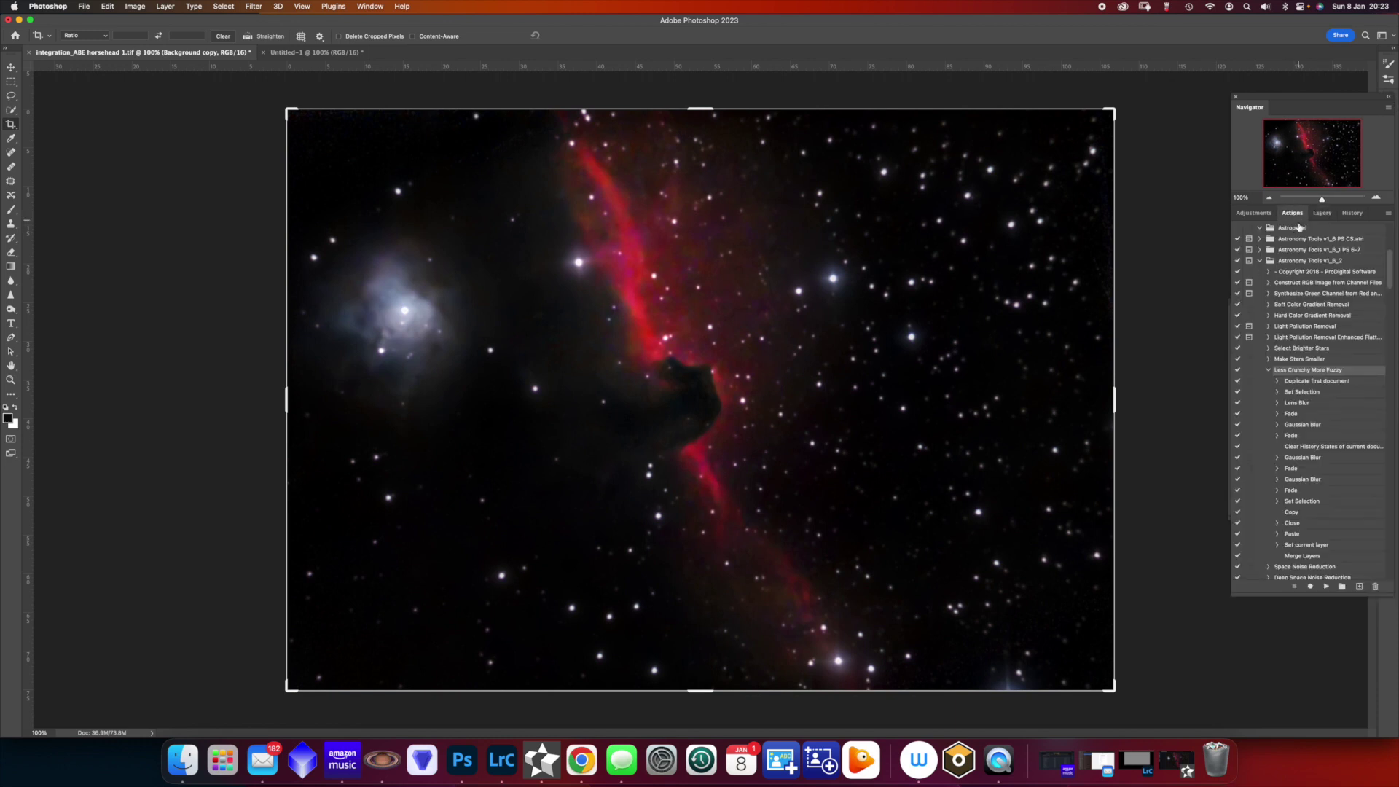
pyautogui.click(1325, 587)
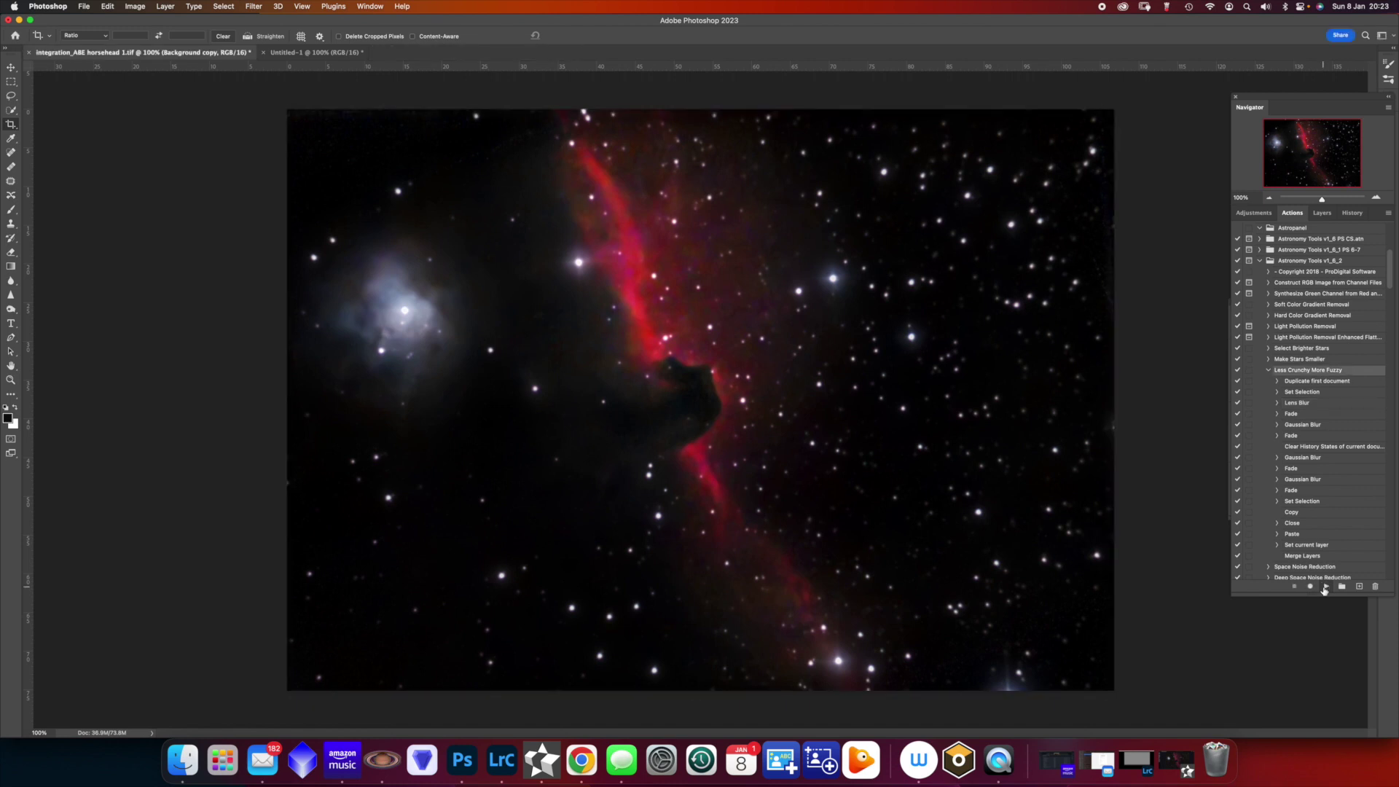
# Examine the softening at 200% zoom around the Horsehead by comparing the image with the Background copy layer hidden and shown.
pyautogui.click(1376, 200)
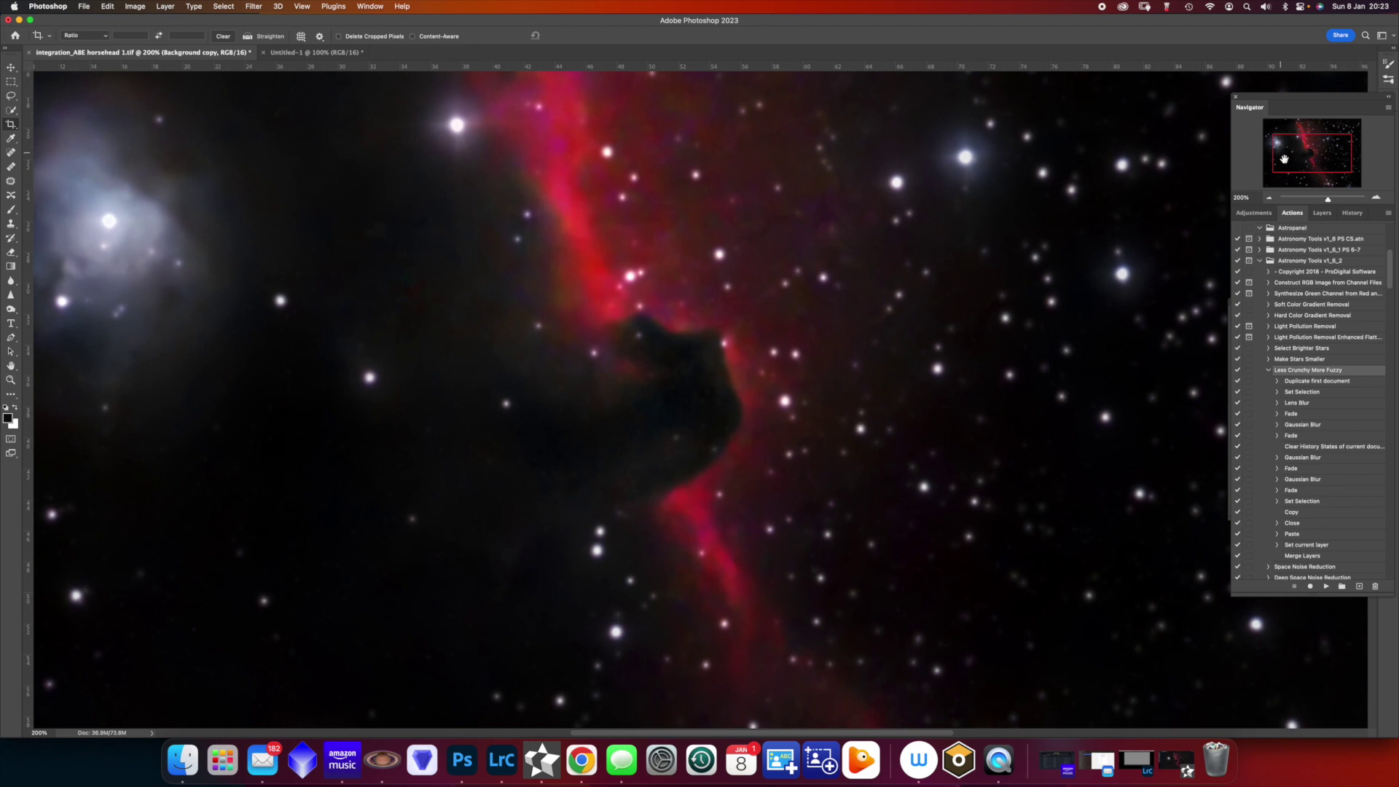
pyautogui.click(1321, 213)
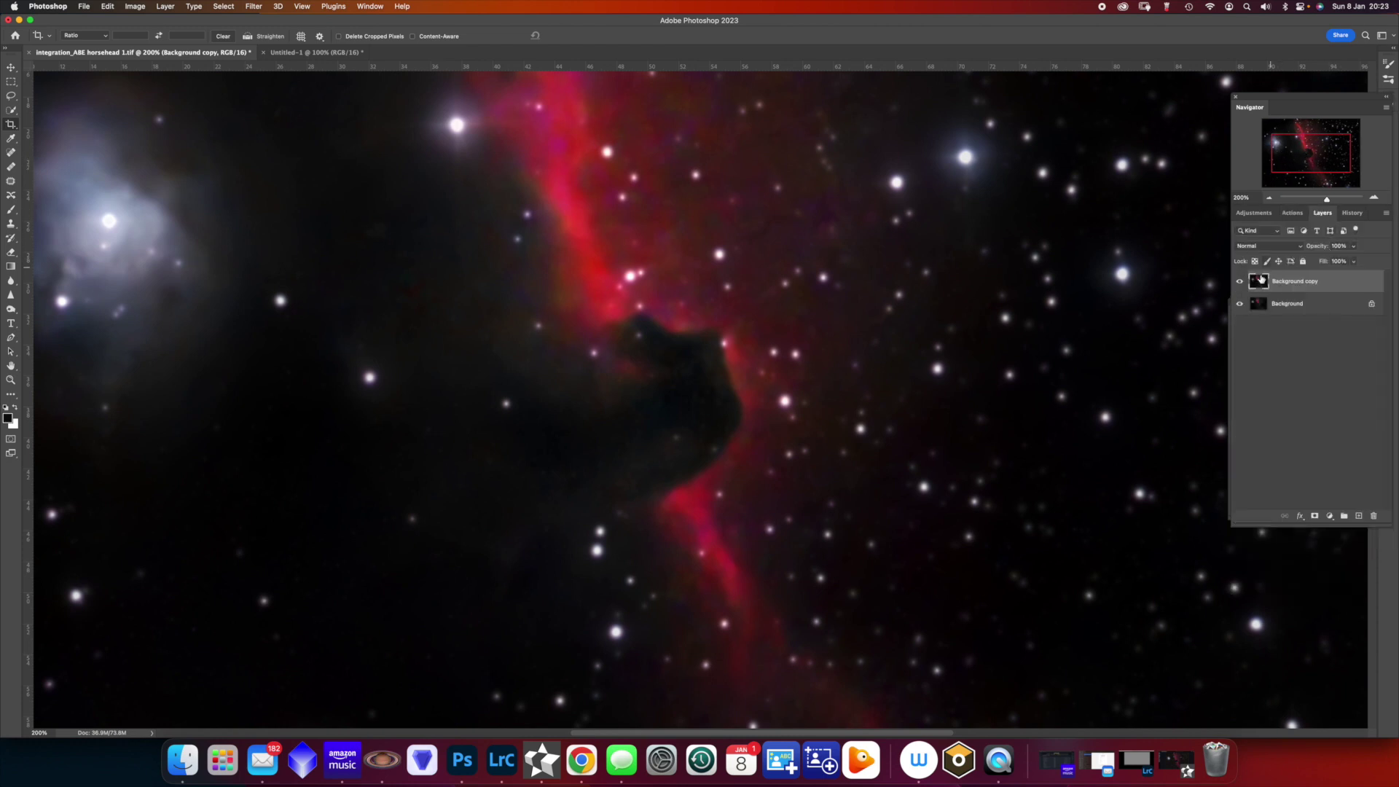
pyautogui.click(1240, 283)
pyautogui.click(1239, 283)
pyautogui.click(1239, 283)
pyautogui.click(1240, 281)
pyautogui.click(1269, 197)
pyautogui.click(1269, 196)
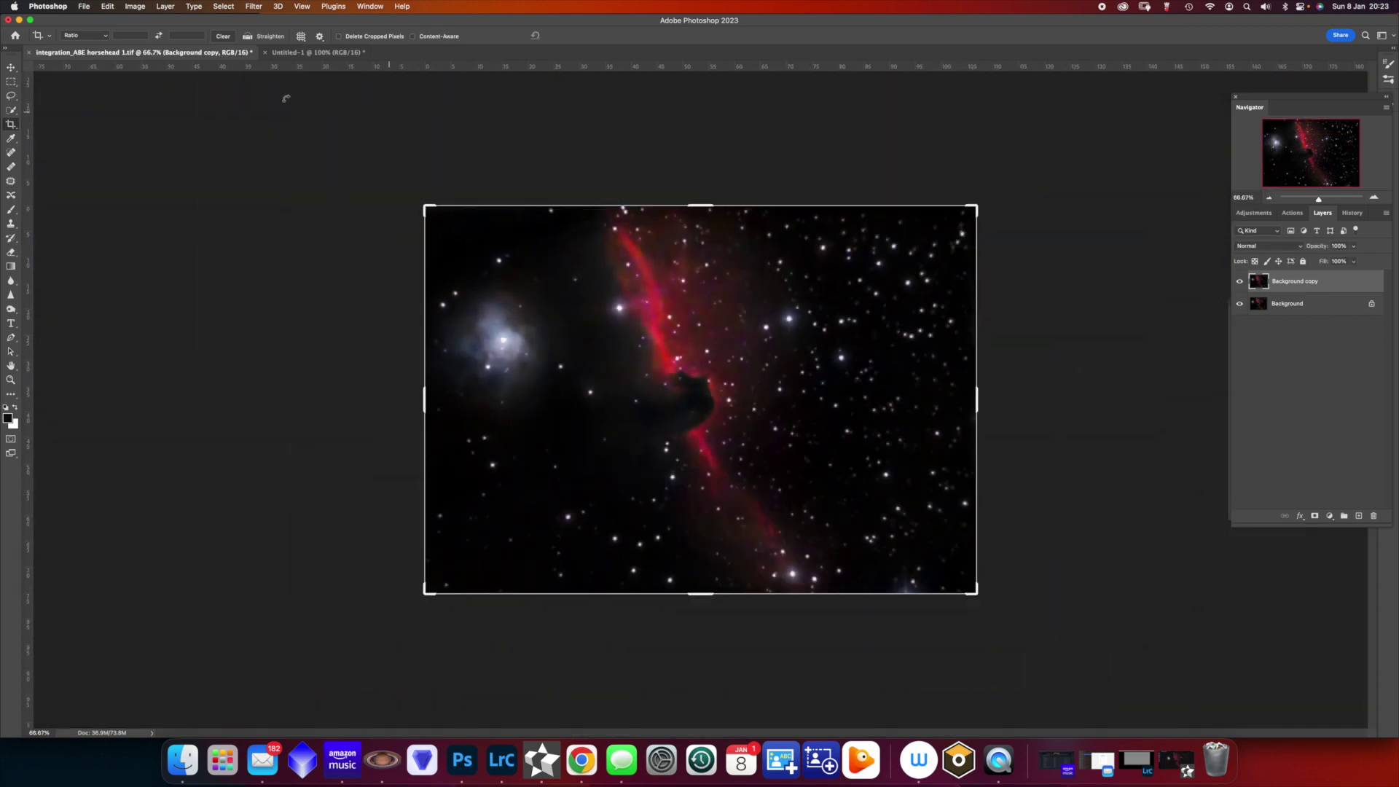